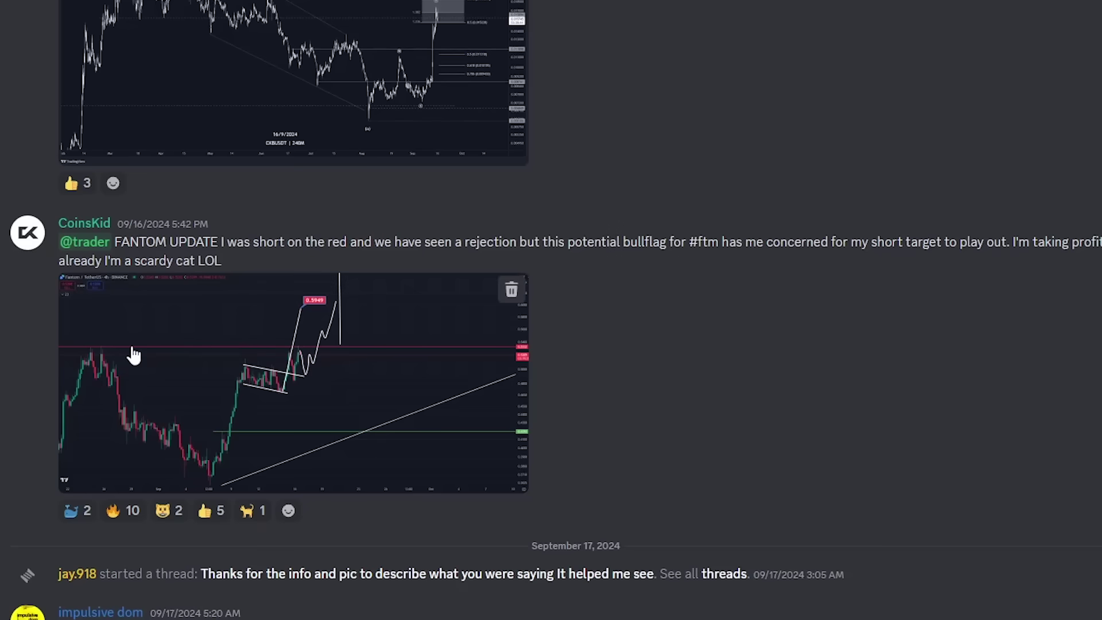
# Read the Fantom update post from 09/16/2024 and view its attached bull flag chart enlarged.
pyautogui.click(319, 363)
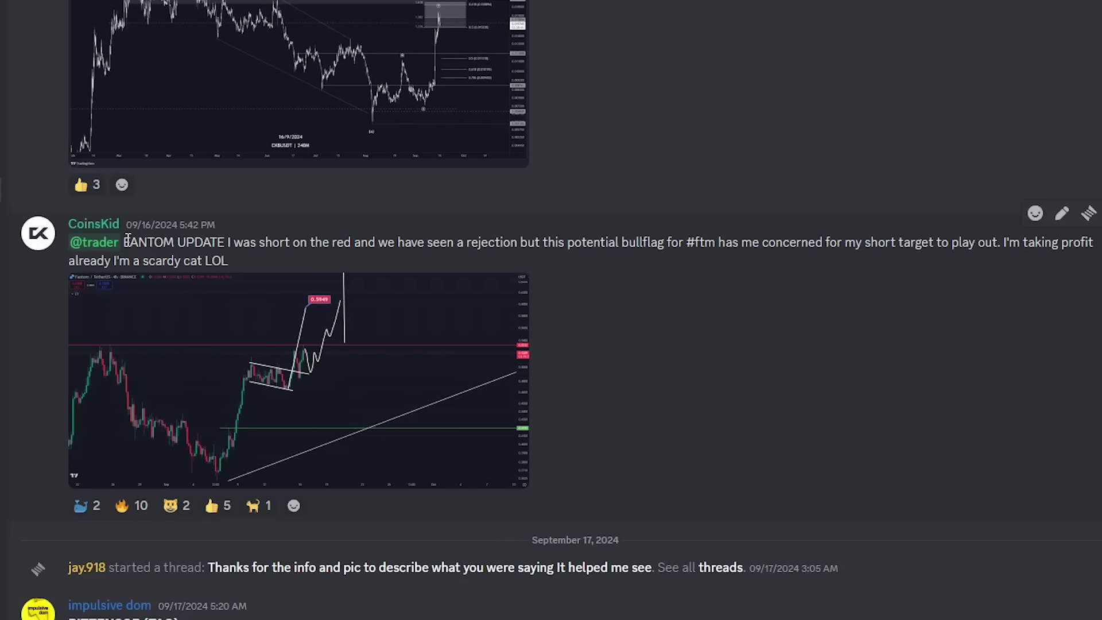
pyautogui.moveTo(127, 239); pyautogui.dragTo(279, 274)
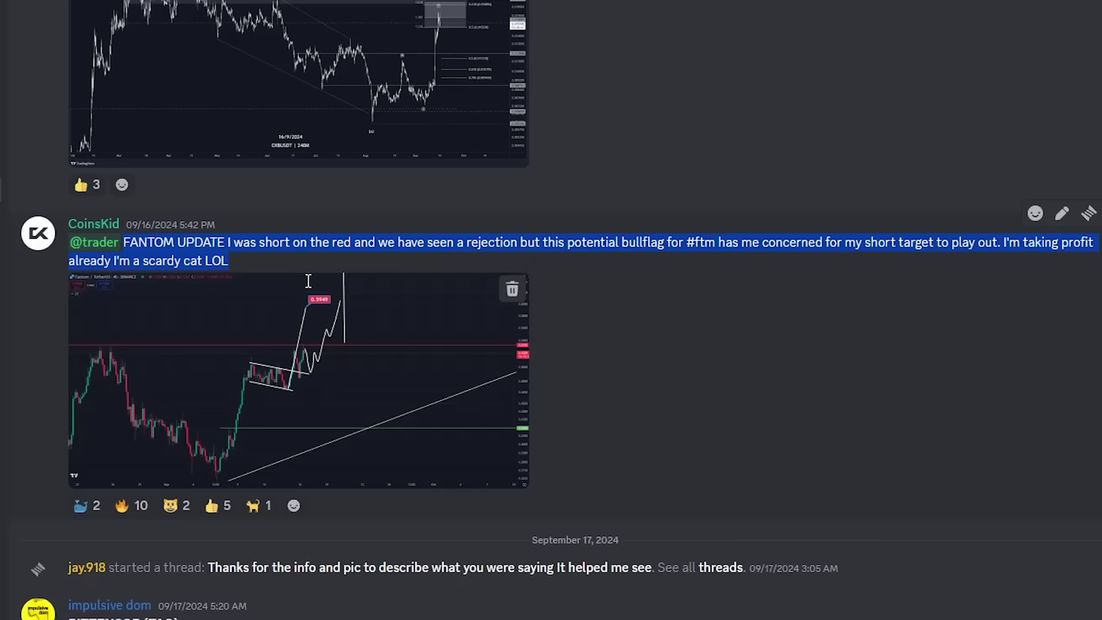
pyautogui.click(271, 265)
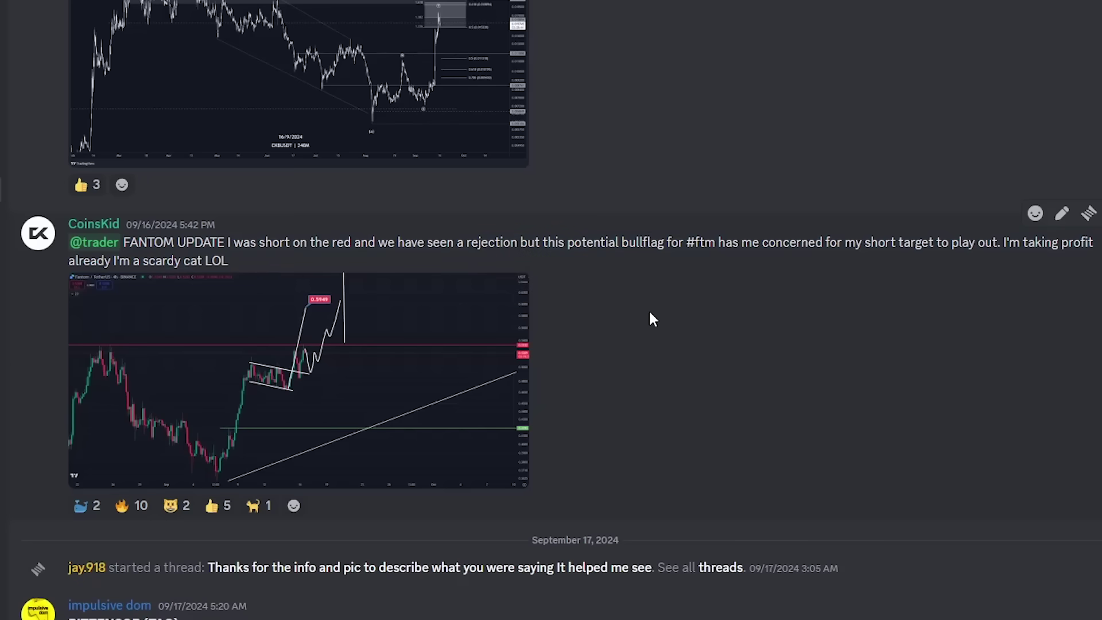
pyautogui.click(363, 393)
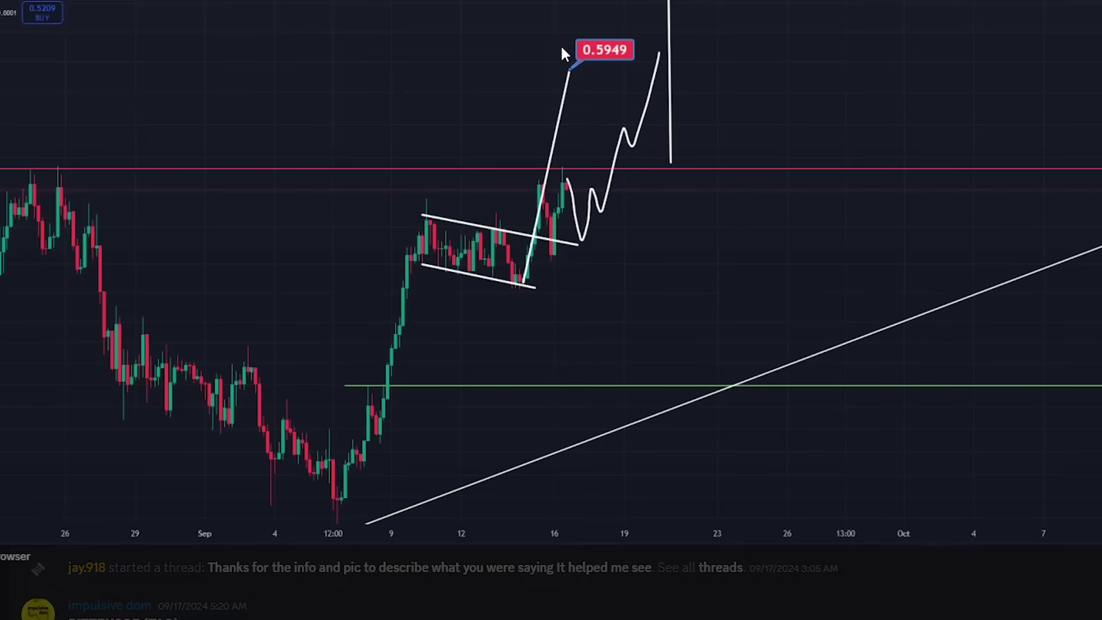
pyautogui.press('Escape')
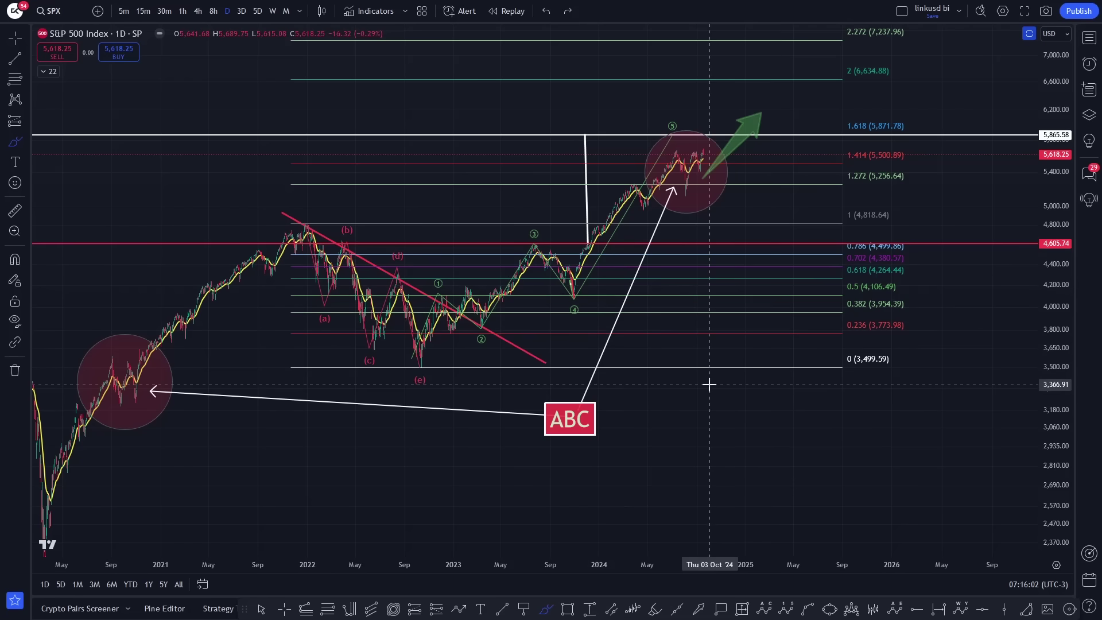
# Trace the S&P 500 advance from the (e) low freehand, circle its latest leg, and undo the strokes.
pyautogui.moveTo(417, 362)
pyautogui.mouseDown()
pyautogui.moveTo(424, 342)
pyautogui.moveTo(487, 315)
pyautogui.moveTo(478, 329)
pyautogui.mouseUp()
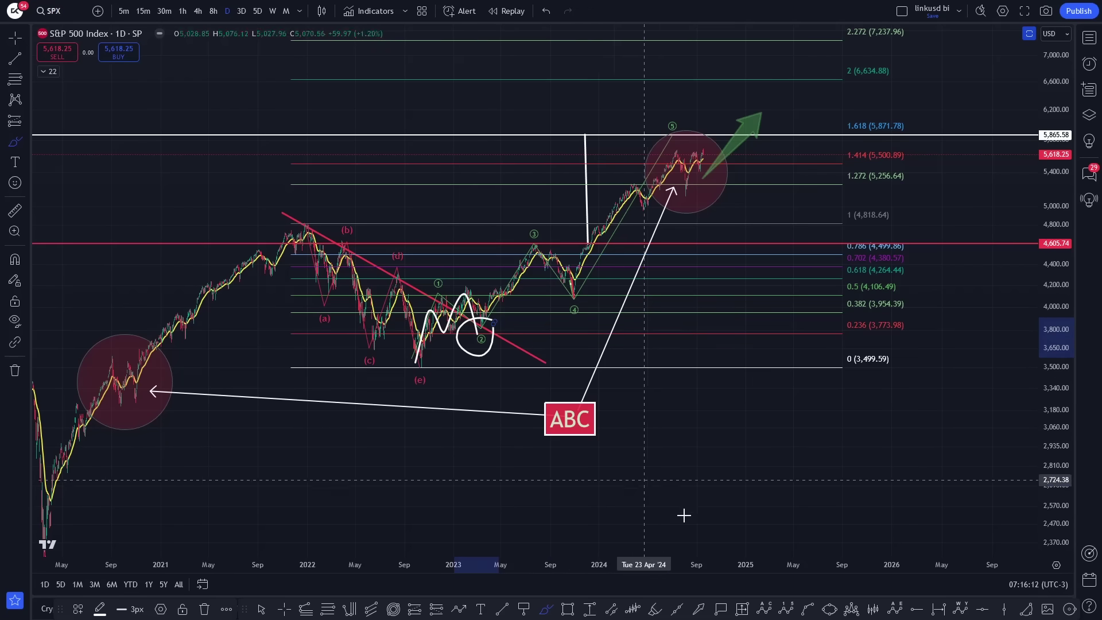
pyautogui.hotkey('ctrl', 'z')
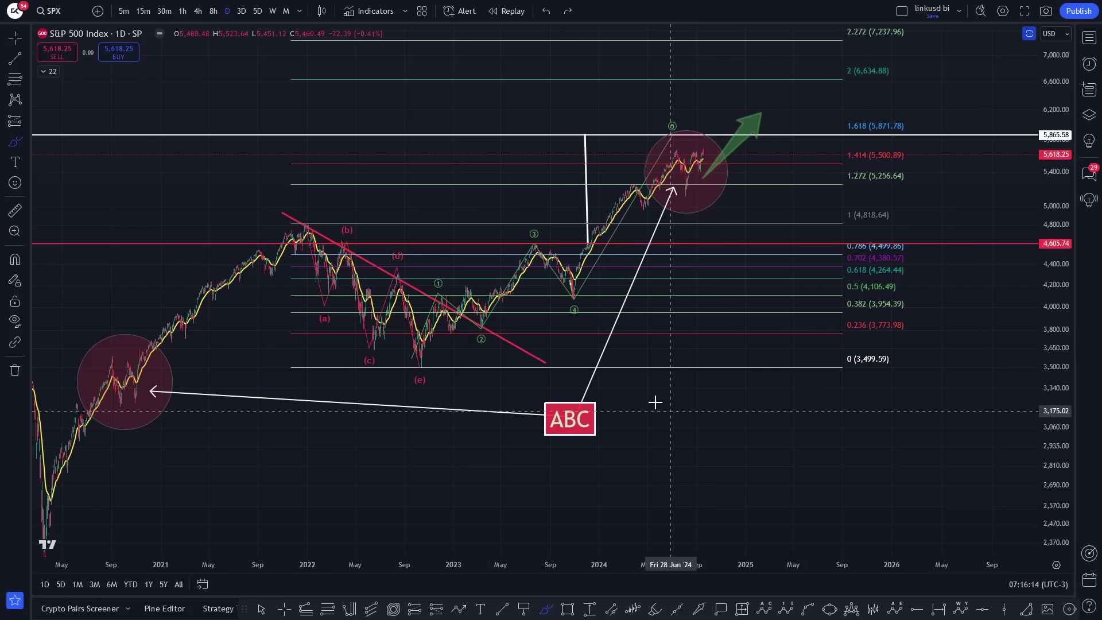
pyautogui.hotkey('ctrl', 'y')
pyautogui.moveTo(415, 361)
pyautogui.mouseDown()
pyautogui.moveTo(445, 301)
pyautogui.moveTo(480, 322)
pyautogui.moveTo(543, 232)
pyautogui.moveTo(593, 281)
pyautogui.mouseUp()
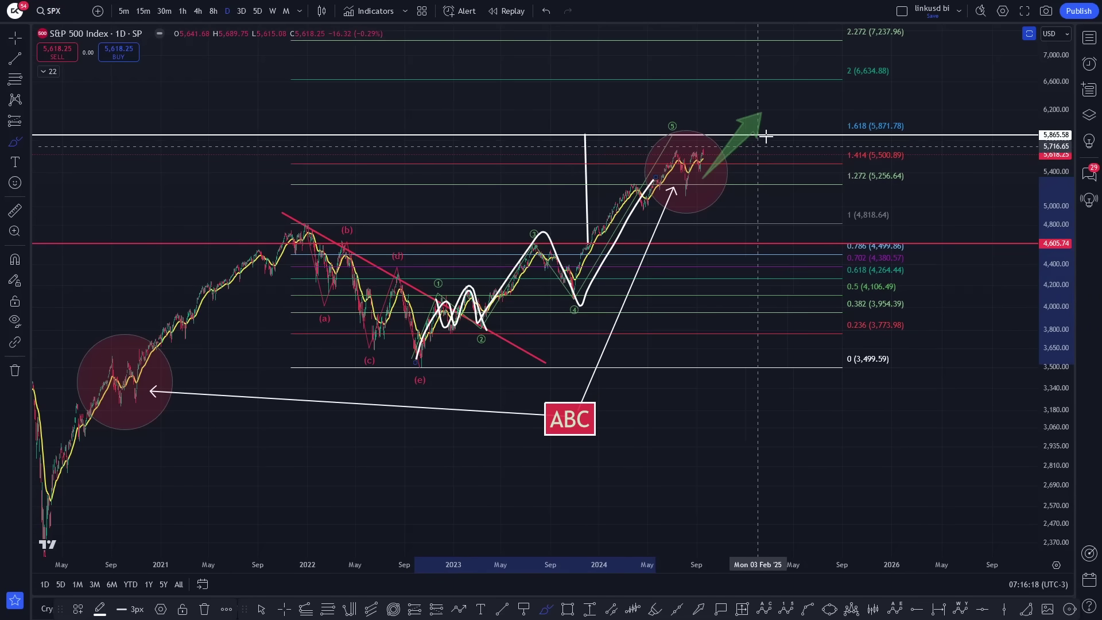
pyautogui.moveTo(743, 103)
pyautogui.mouseDown()
pyautogui.moveTo(775, 163)
pyautogui.moveTo(764, 118)
pyautogui.mouseUp()
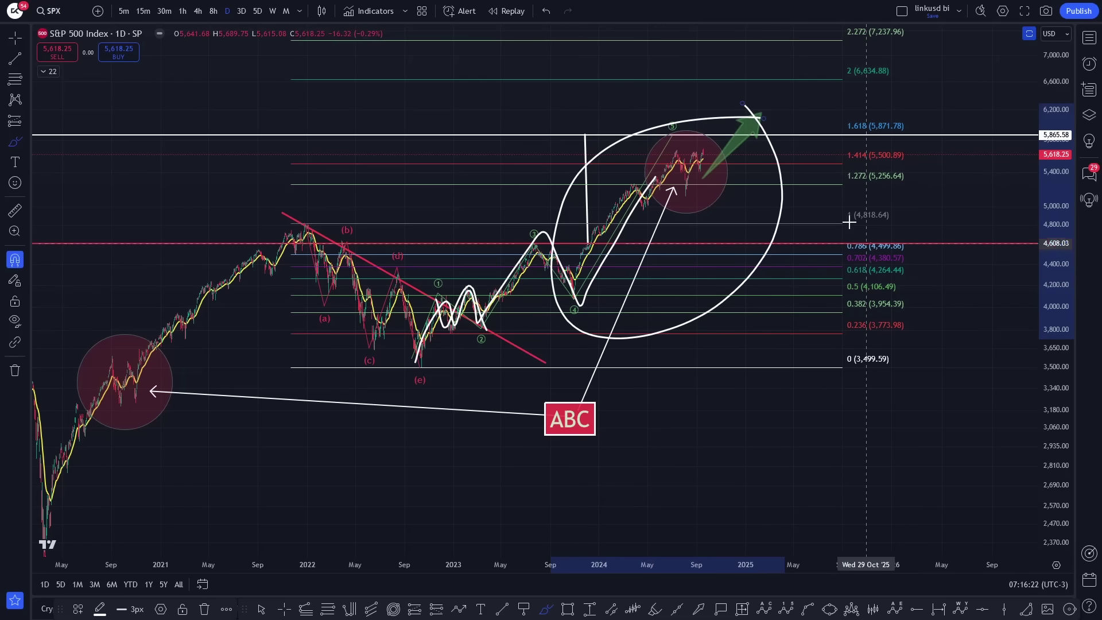
pyautogui.hotkey('ctrl', 'z')
pyautogui.hotkey('ctrl', 'z')
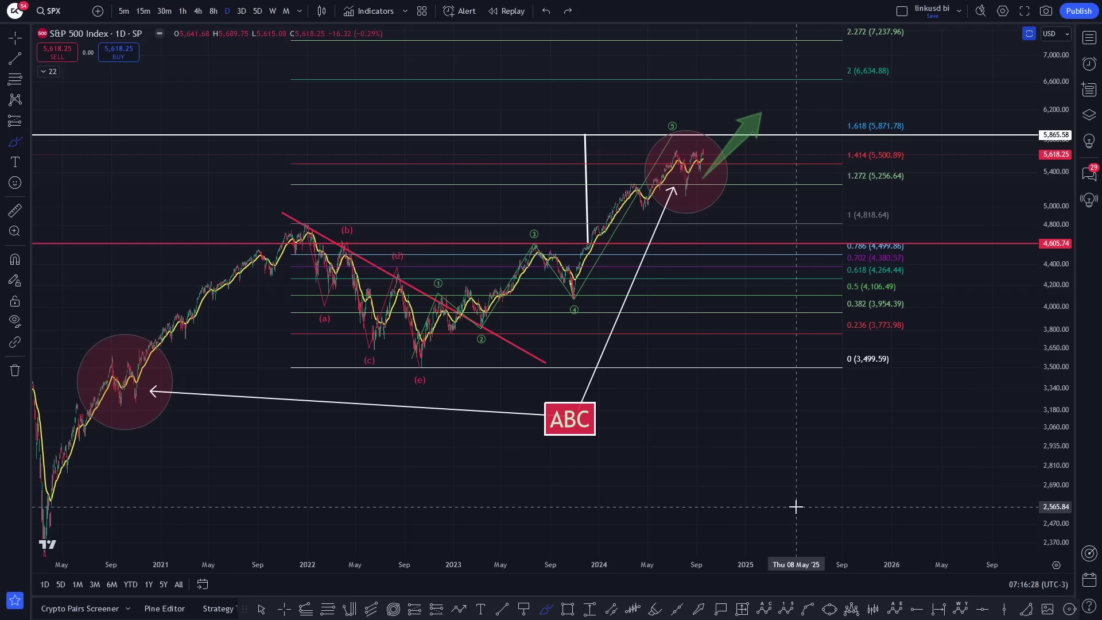
# Circle the 1.618 level and both ends of the vertical target line, trace the 2022–2023 base, and undo all but the first circle.
pyautogui.moveTo(927, 105); pyautogui.dragTo(916, 115)
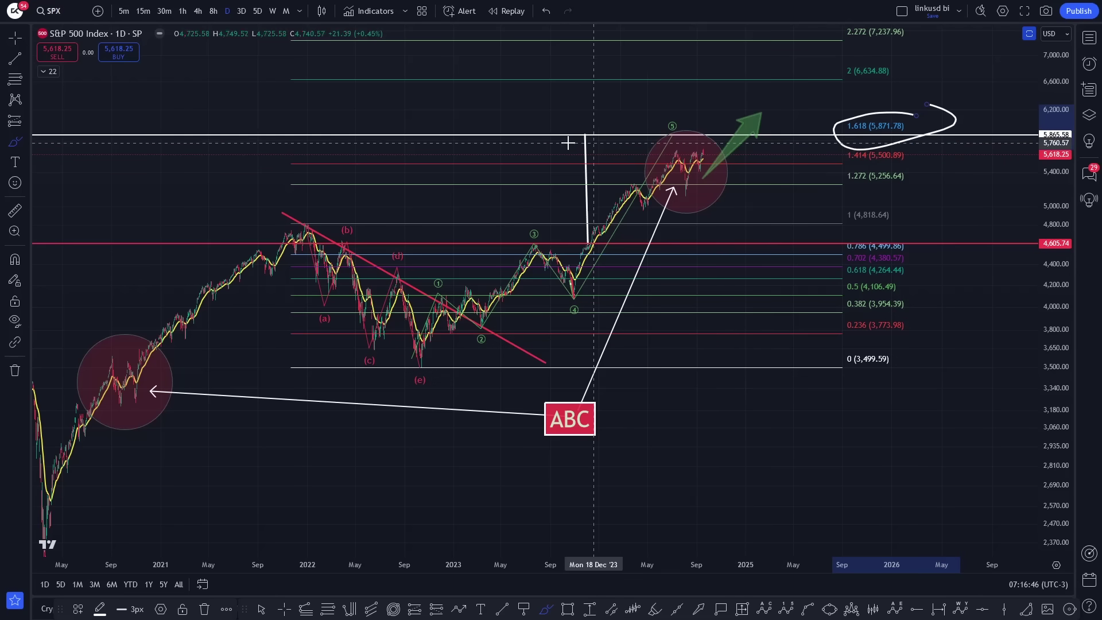
pyautogui.moveTo(589, 125)
pyautogui.mouseDown()
pyautogui.moveTo(559, 133)
pyautogui.moveTo(613, 118)
pyautogui.mouseUp()
pyautogui.moveTo(303, 232)
pyautogui.mouseDown()
pyautogui.moveTo(353, 252)
pyautogui.moveTo(391, 338)
pyautogui.moveTo(578, 268)
pyautogui.moveTo(571, 239)
pyautogui.moveTo(622, 253)
pyautogui.mouseUp()
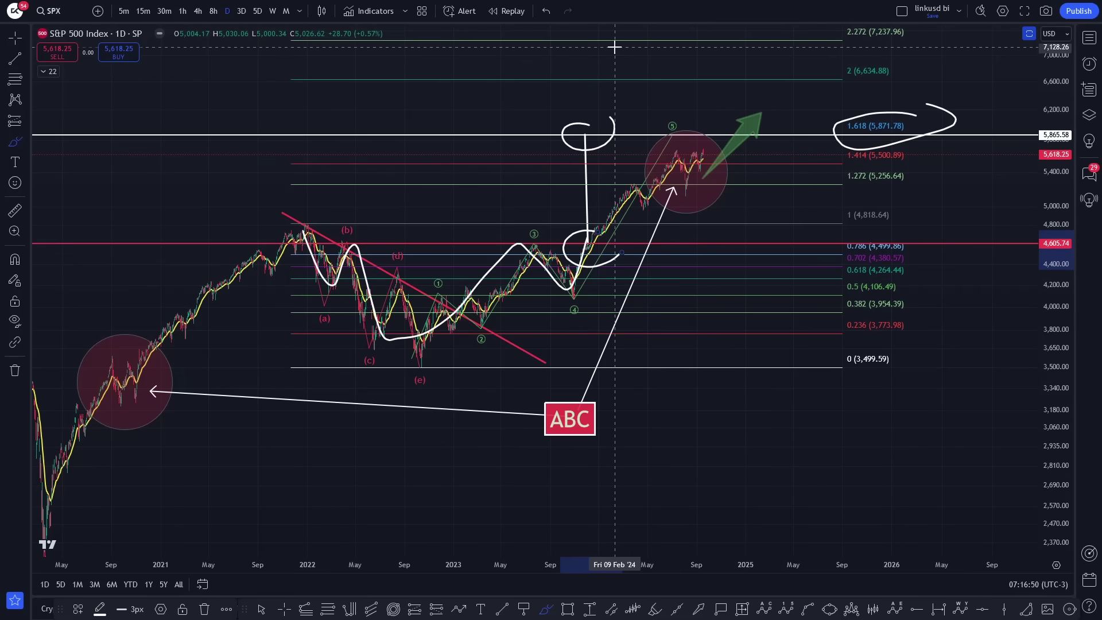
pyautogui.moveTo(915, 119); pyautogui.dragTo(915, 106)
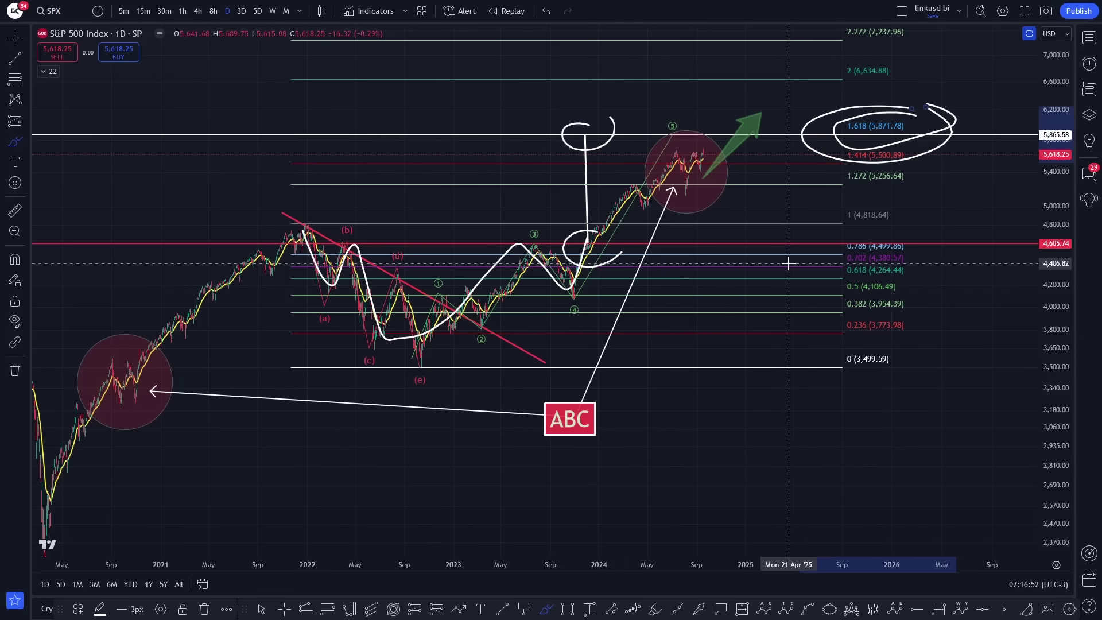
pyautogui.hotkey('ctrl', 'z')
pyautogui.hotkey('ctrl', 'z')
pyautogui.hotkey('ctrl', 'z')
pyautogui.hotkey('ctrl', 'z')
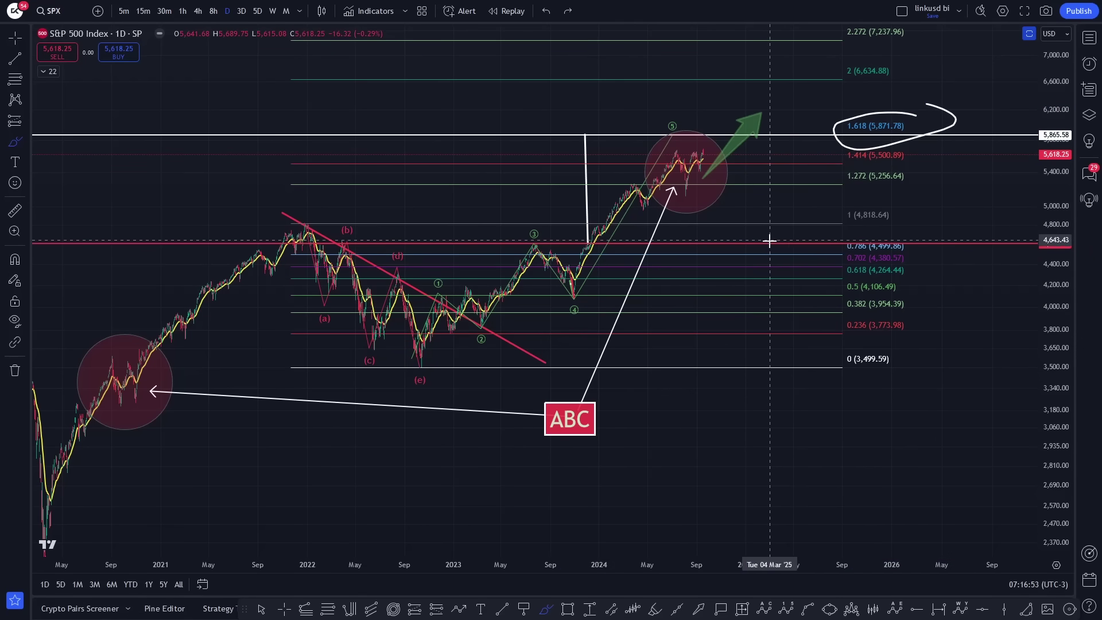
# Mark the early 2022 high, the 1.272 and 1.618 levels, the price action between them, and the (e) low freehand.
pyautogui.moveTo(311, 213)
pyautogui.mouseDown()
pyautogui.moveTo(278, 228)
pyautogui.moveTo(319, 219)
pyautogui.mouseUp()
pyautogui.moveTo(587, 220)
pyautogui.mouseDown()
pyautogui.moveTo(595, 232)
pyautogui.moveTo(605, 216)
pyautogui.moveTo(610, 224)
pyautogui.mouseUp()
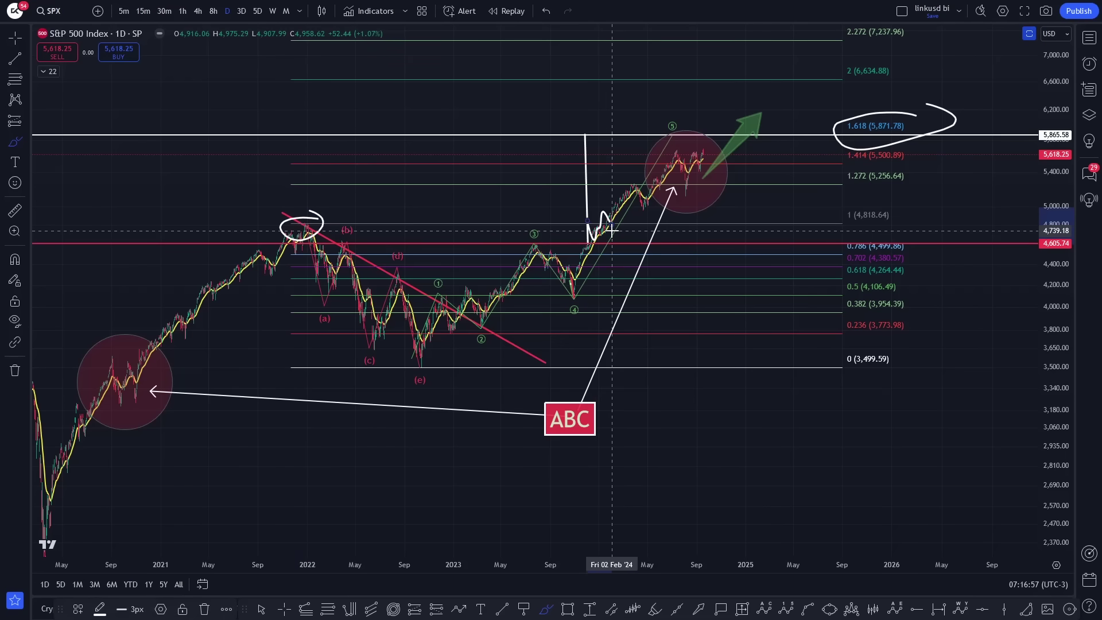
pyautogui.moveTo(634, 179); pyautogui.dragTo(639, 193)
pyautogui.moveTo(867, 172)
pyautogui.mouseDown()
pyautogui.moveTo(886, 202)
pyautogui.moveTo(913, 172)
pyautogui.mouseUp()
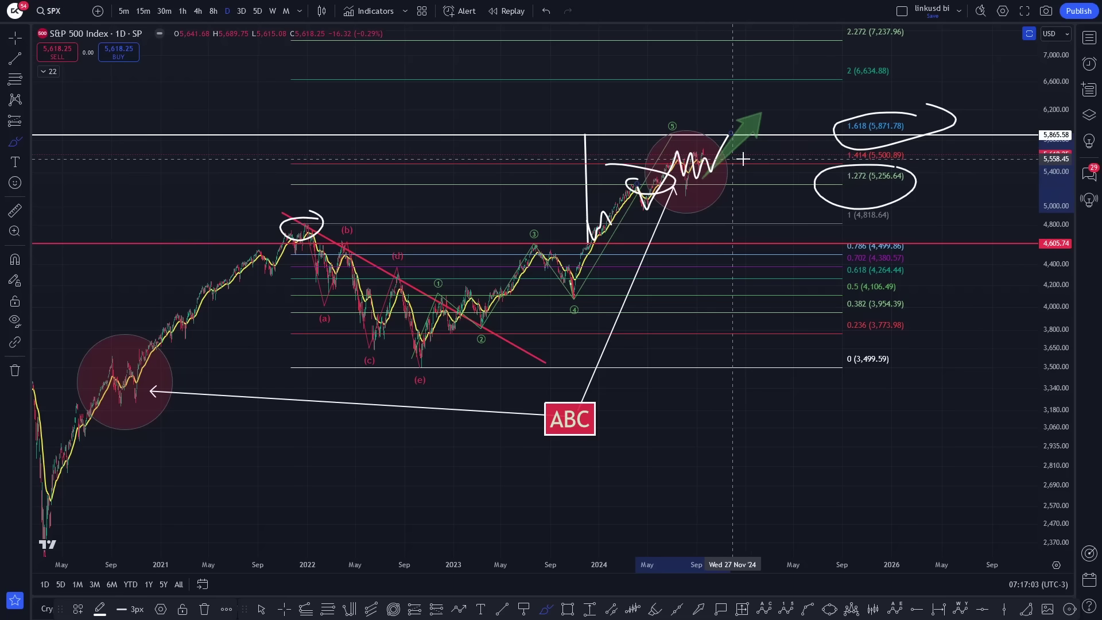
pyautogui.moveTo(887, 105); pyautogui.dragTo(911, 112)
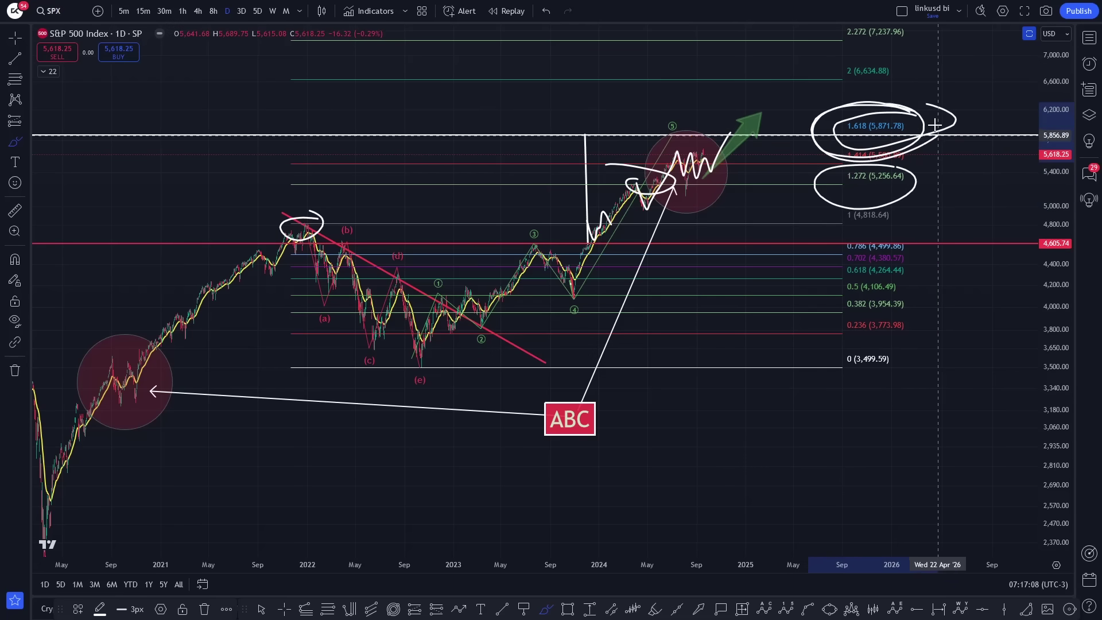
pyautogui.moveTo(500, 326); pyautogui.dragTo(420, 295)
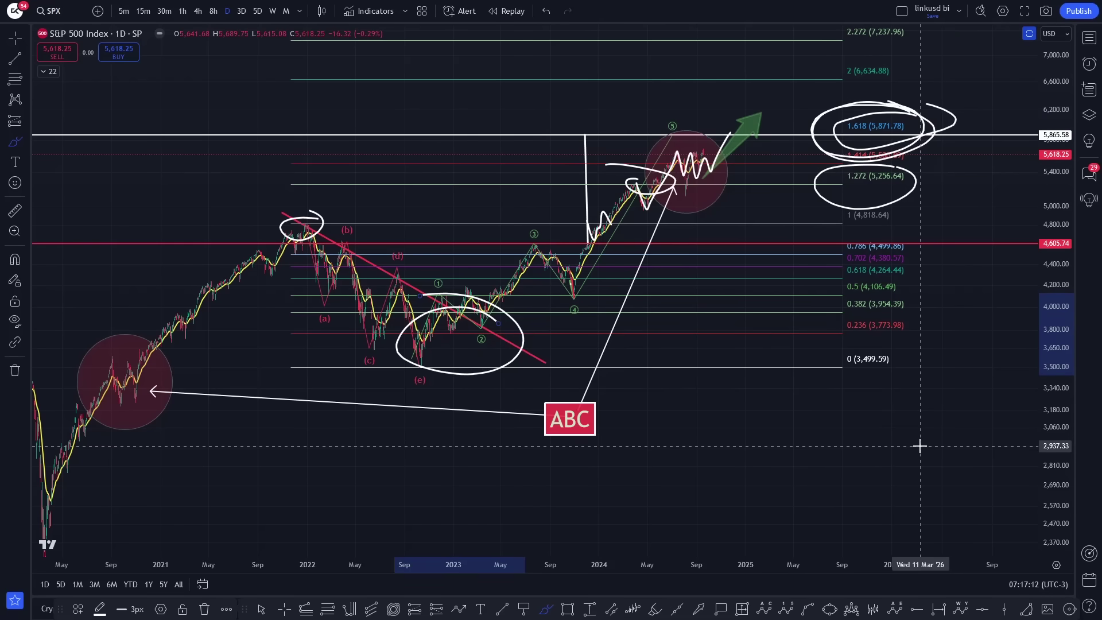
# Sketch a hypothetical rise and fall in the chart's empty area, trace the main uptrend, and undo all freehand strokes.
pyautogui.moveTo(662, 389)
pyautogui.mouseDown()
pyautogui.moveTo(691, 414)
pyautogui.moveTo(780, 233)
pyautogui.moveTo(791, 306)
pyautogui.moveTo(908, 458)
pyautogui.mouseUp()
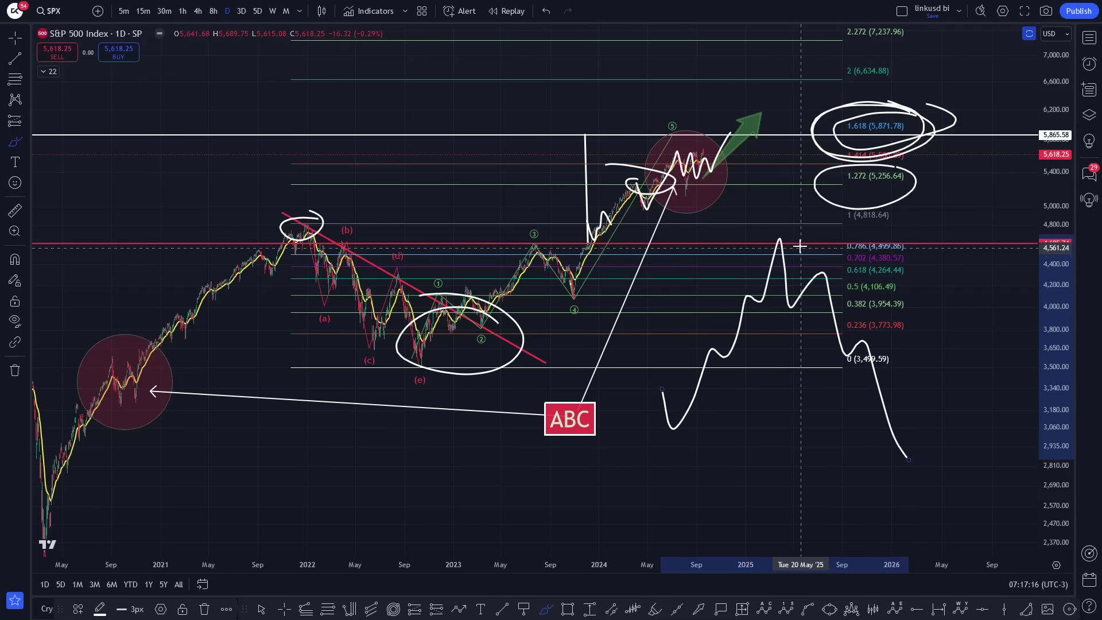
pyautogui.moveTo(801, 245); pyautogui.dragTo(961, 505)
pyautogui.moveTo(972, 456); pyautogui.dragTo(977, 458)
pyautogui.moveTo(385, 372); pyautogui.dragTo(719, 106)
pyautogui.hotkey('ctrl', 'z')
pyautogui.hotkey('ctrl', 'z')
pyautogui.hotkey('ctrl', 'z')
pyautogui.hotkey('ctrl', 'z')
pyautogui.hotkey('ctrl', 'z')
pyautogui.hotkey('ctrl', 'z')
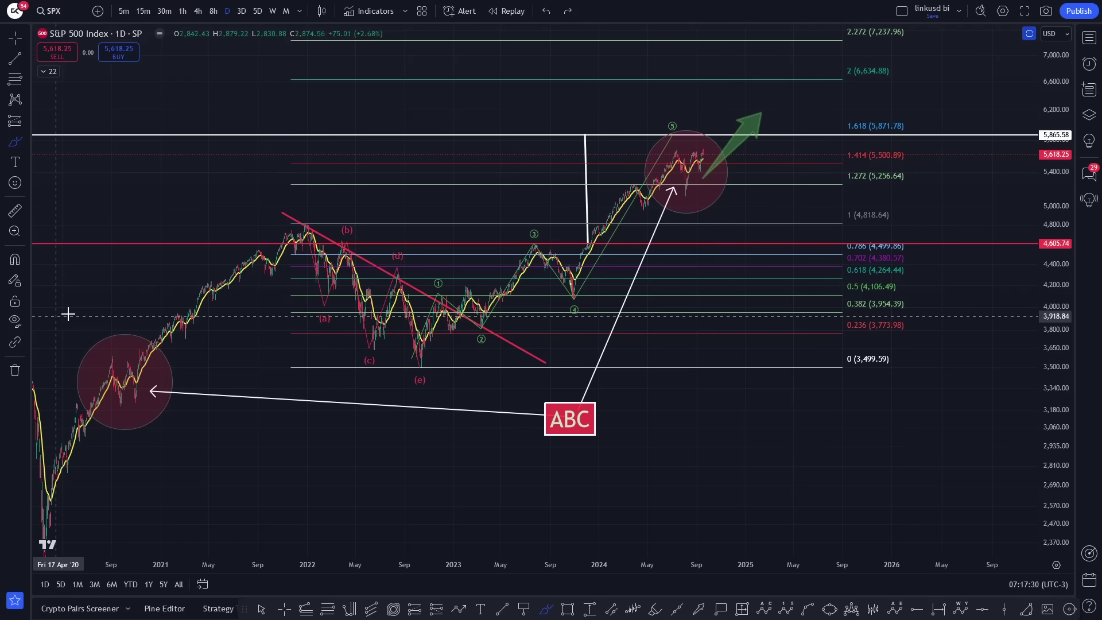
# Circle the 2020 consolidation, trace the rally out of it, circle the current S&P 500 high, and undo these strokes.
pyautogui.moveTo(150, 334); pyautogui.dragTo(145, 355)
pyautogui.moveTo(109, 392); pyautogui.dragTo(301, 205)
pyautogui.moveTo(730, 109)
pyautogui.mouseDown()
pyautogui.moveTo(732, 164)
pyautogui.moveTo(773, 92)
pyautogui.mouseUp()
pyautogui.hotkey('ctrl', 'z')
pyautogui.hotkey('ctrl', 'z')
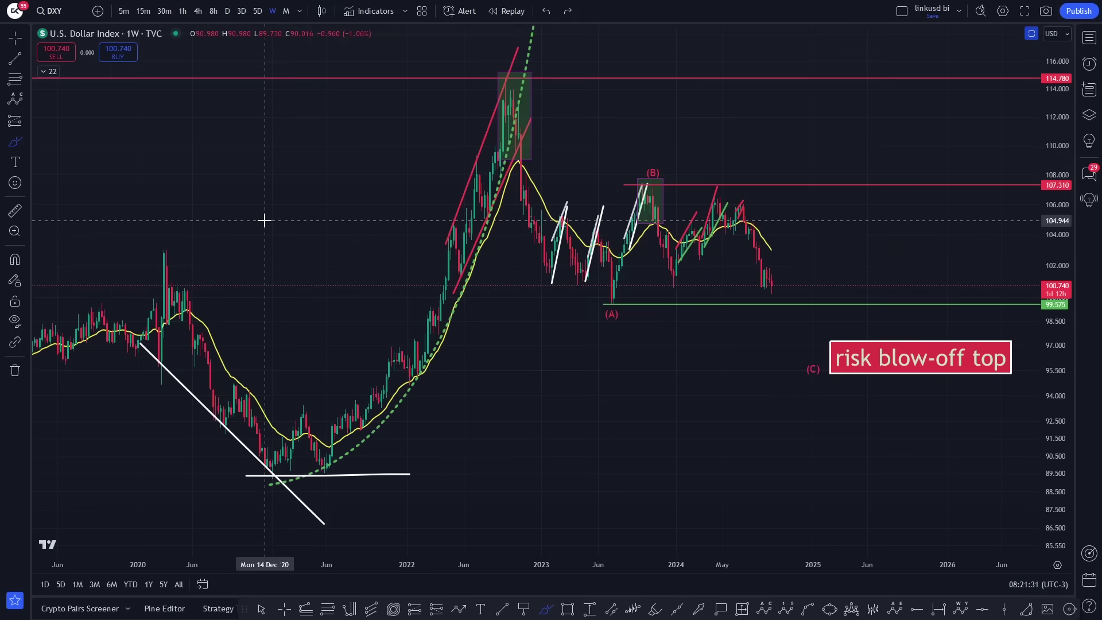
# Circle the 2022 peak on the weekly U.S. Dollar Index chart with the Brush and undo the circle.
pyautogui.moveTo(347, 225); pyautogui.dragTo(315, 214)
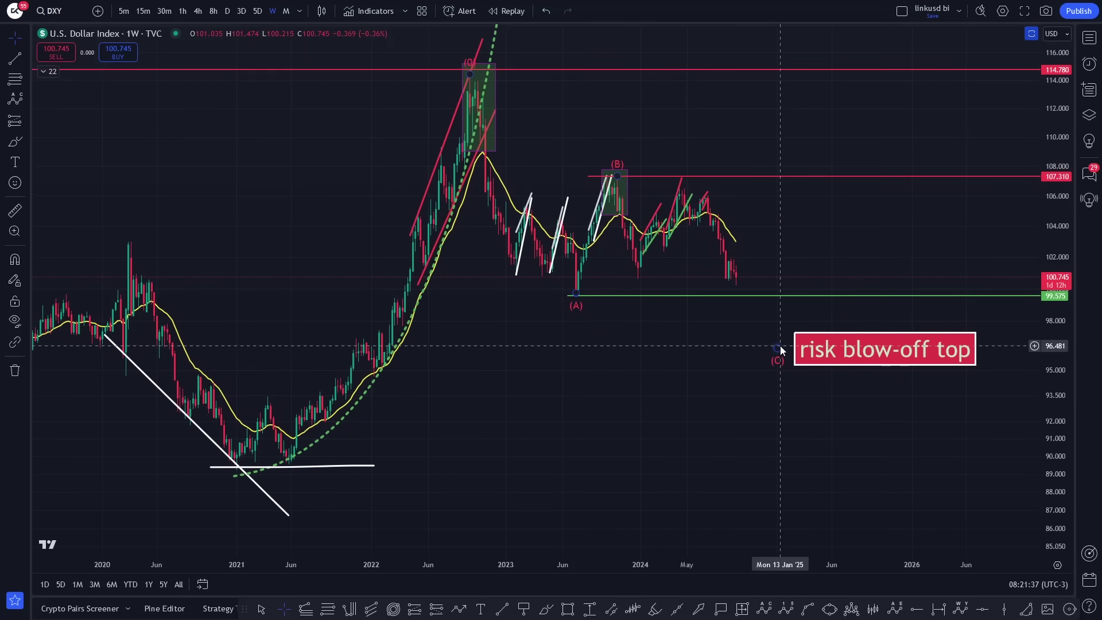
pyautogui.click(773, 340)
pyautogui.click(776, 348)
pyautogui.moveTo(713, 413)
pyautogui.mouseDown()
pyautogui.moveTo(752, 470)
pyautogui.moveTo(758, 427)
pyautogui.mouseUp()
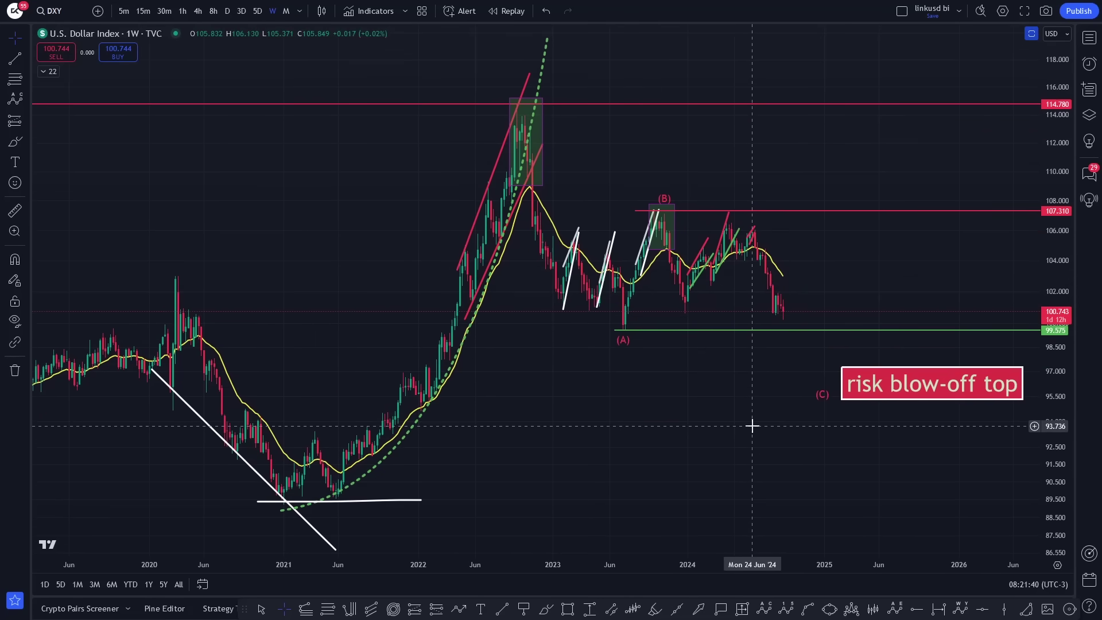
pyautogui.click(15, 143)
pyautogui.moveTo(548, 123); pyautogui.dragTo(543, 137)
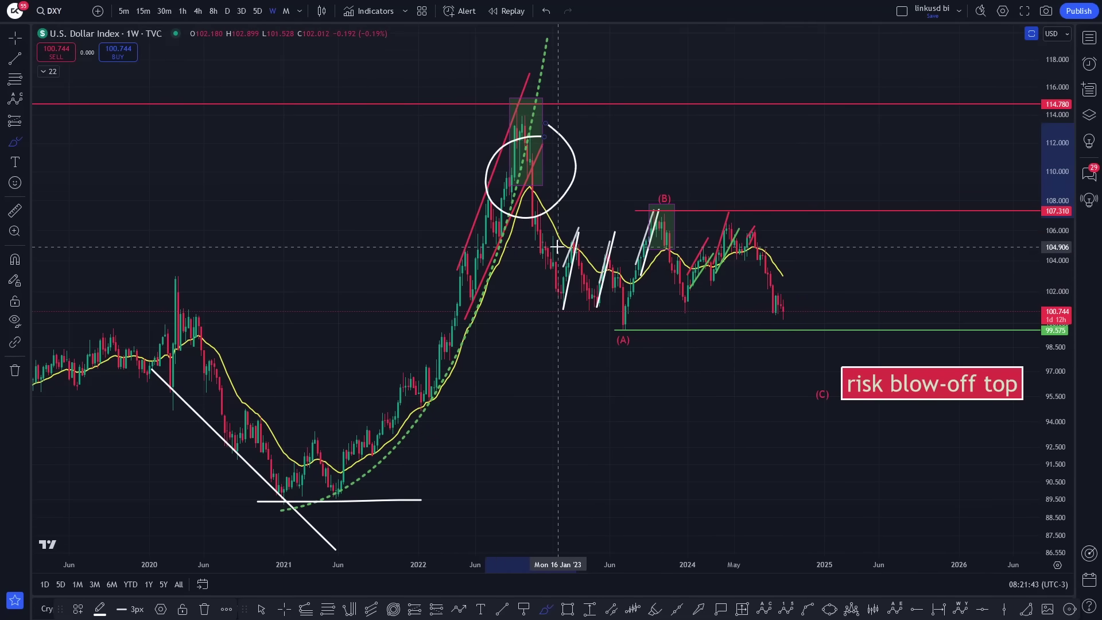
pyautogui.hotkey('ctrl', 'z')
# Overlay Bitstamp BTCUSD on the weekly Dollar Index chart as a comparison symbol.
pyautogui.scroll(3, 652, 313)
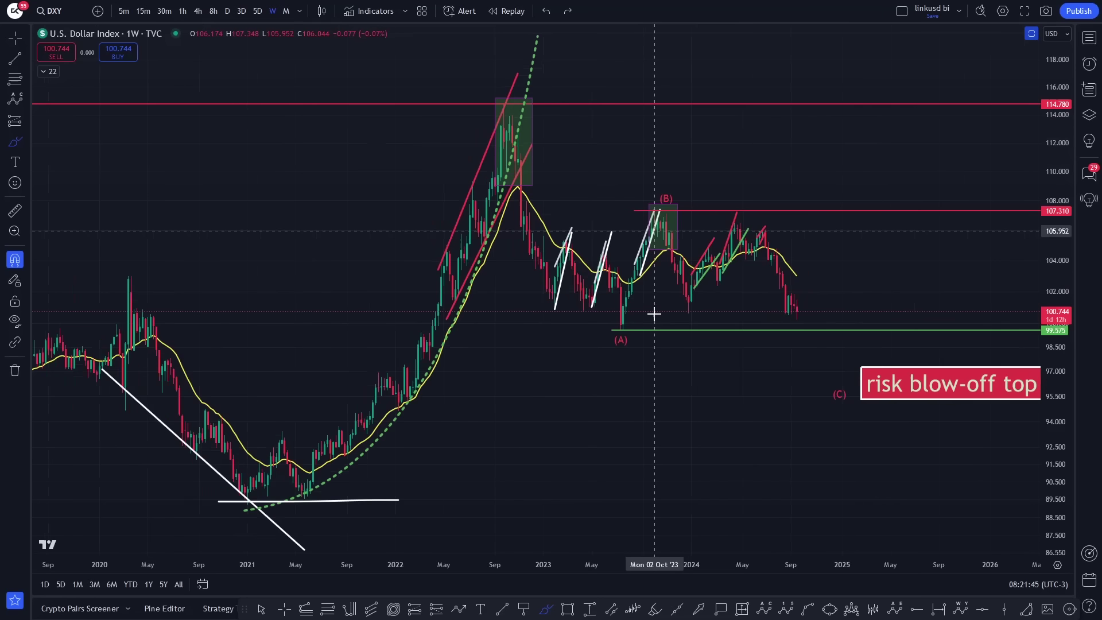
pyautogui.click(97, 11)
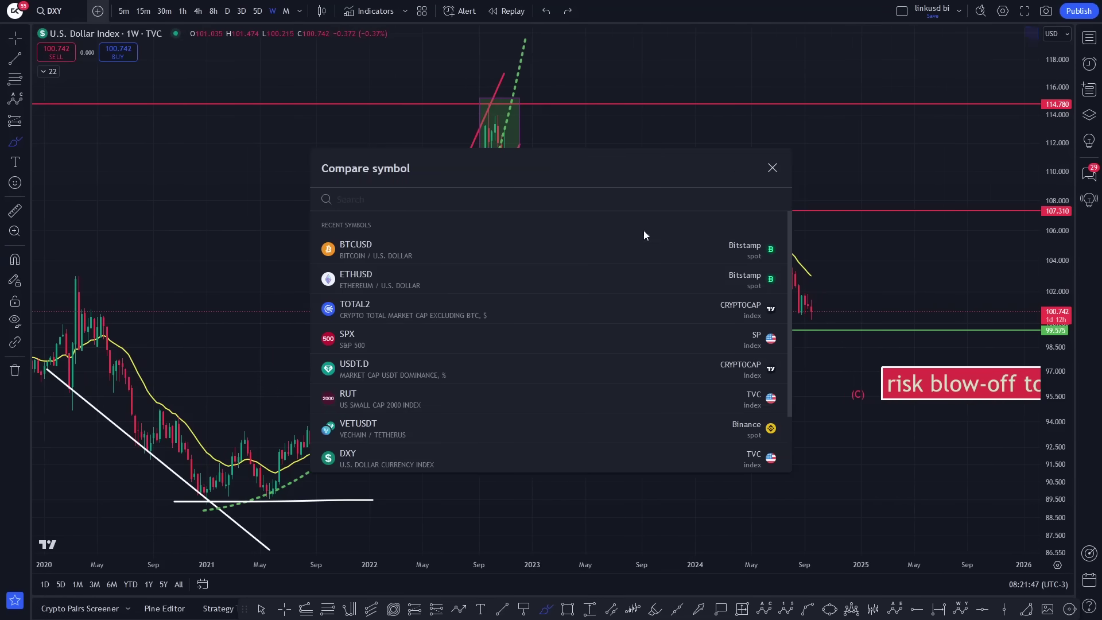
pyautogui.click(703, 249)
pyautogui.click(772, 167)
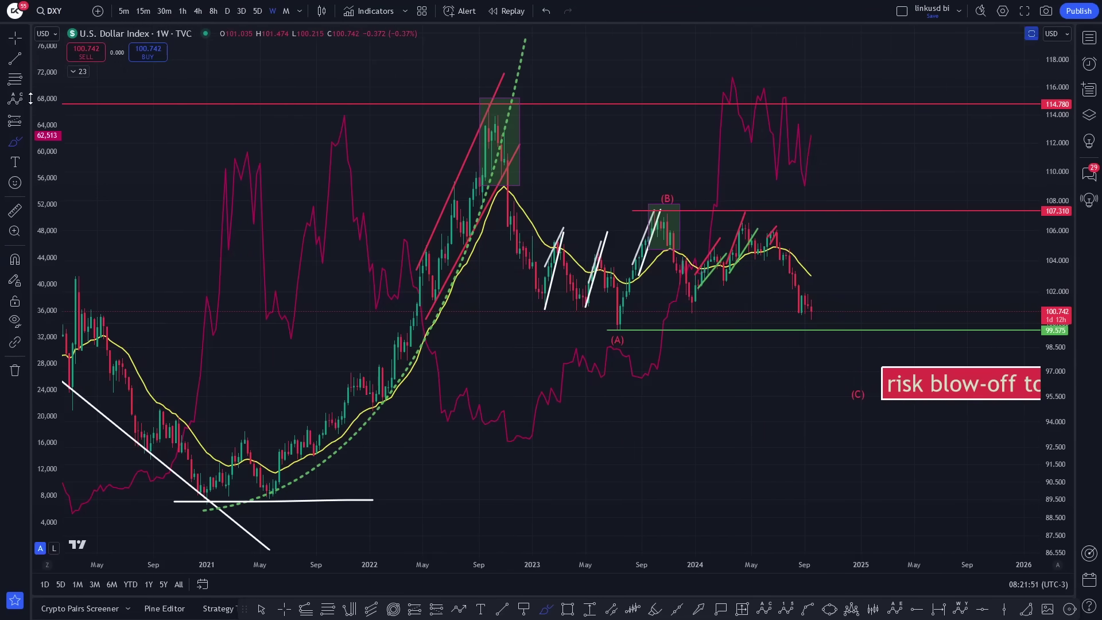
# Brush circles around Bitcoin's late 2022 low and the dollar's peak, trace the dollar's decline and Bitcoin's rally, and undo the last trace.
pyautogui.click(23, 142)
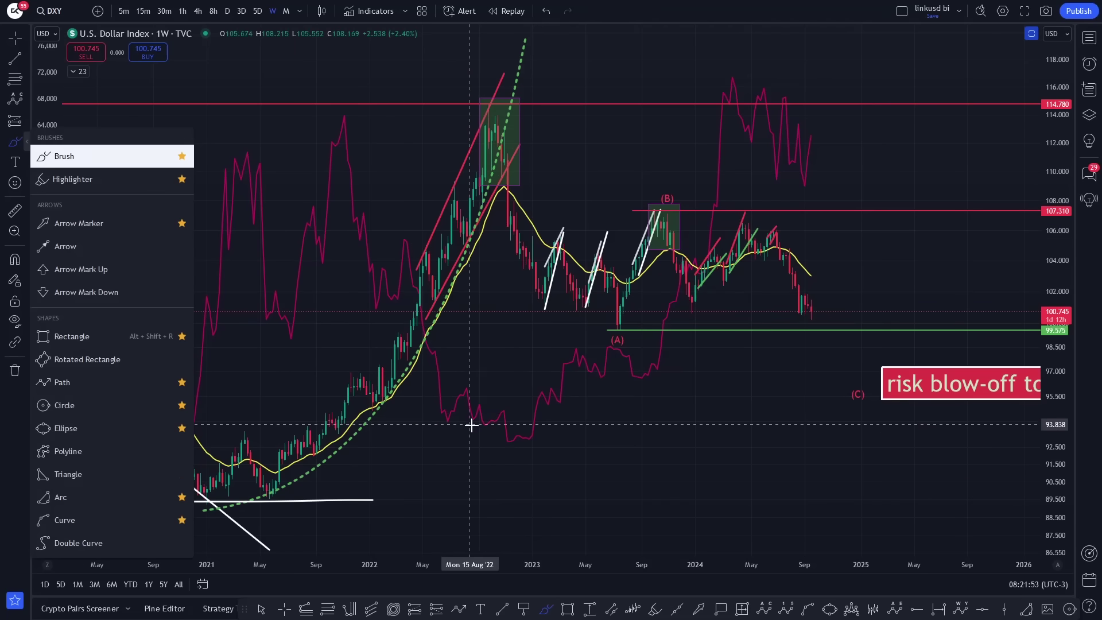
pyautogui.moveTo(505, 425)
pyautogui.mouseDown()
pyautogui.moveTo(507, 448)
pyautogui.moveTo(520, 424)
pyautogui.mouseUp()
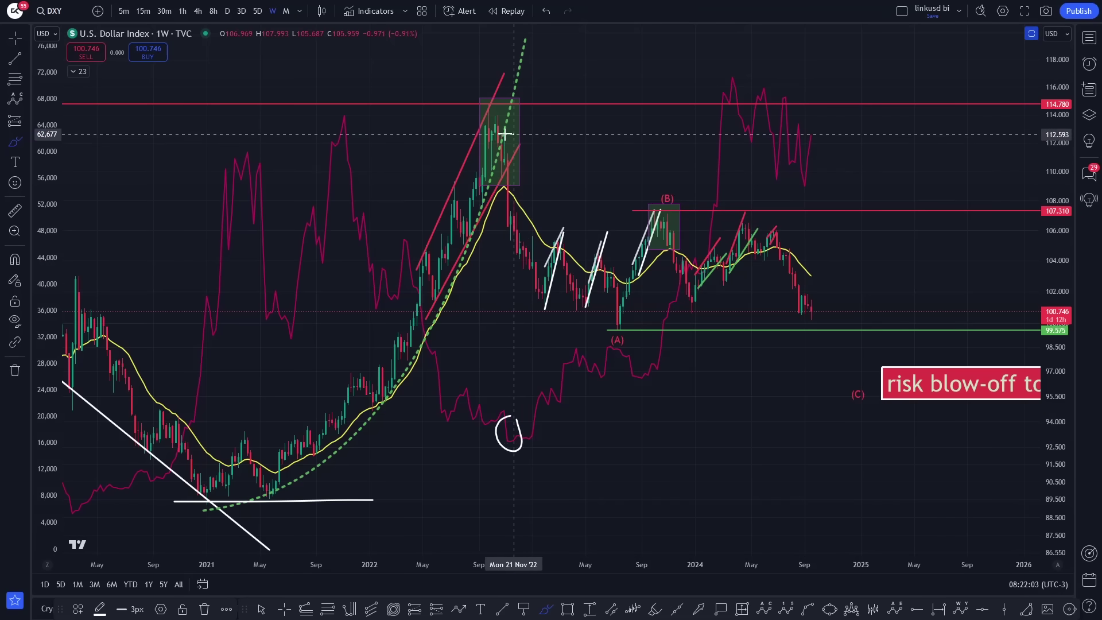
pyautogui.moveTo(508, 187); pyautogui.dragTo(510, 134)
pyautogui.moveTo(509, 188)
pyautogui.mouseDown()
pyautogui.moveTo(536, 281)
pyautogui.moveTo(654, 320)
pyautogui.mouseUp()
pyautogui.moveTo(516, 439)
pyautogui.mouseDown()
pyautogui.moveTo(670, 313)
pyautogui.moveTo(804, 74)
pyautogui.mouseUp()
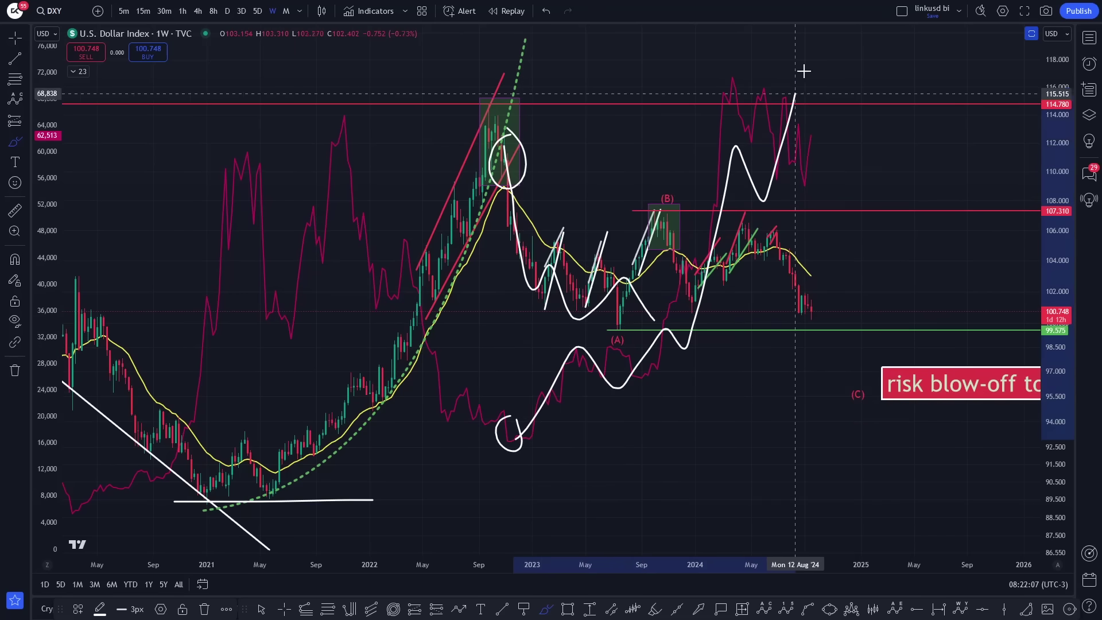
pyautogui.hotkey('ctrl', 'z')
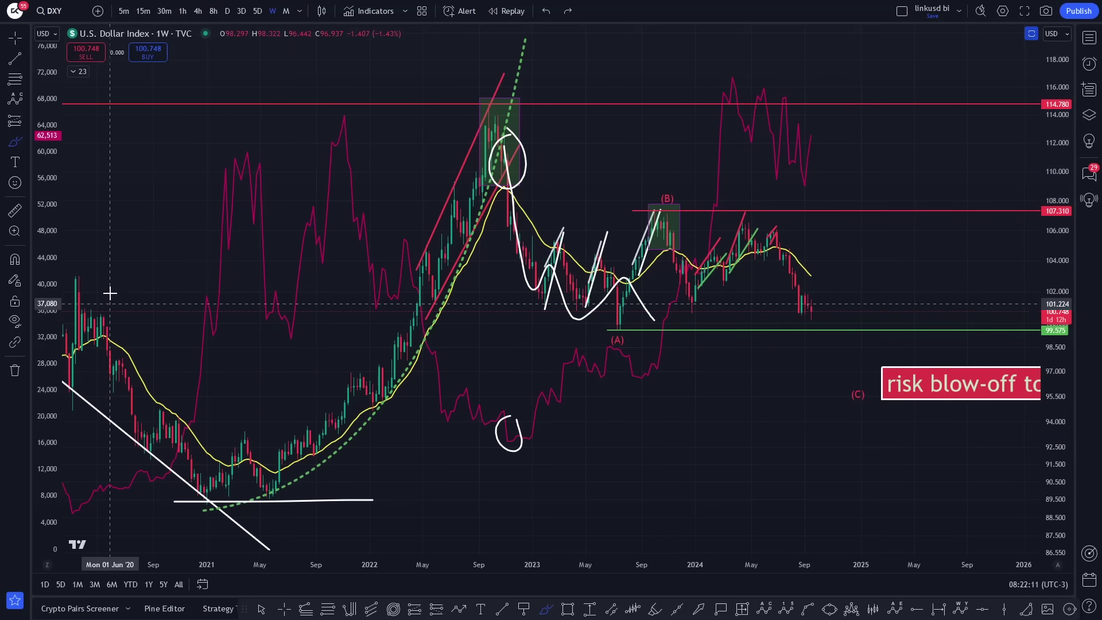
# Trace the dollar's 2020 decline, 2021 base and rally to the 2022 peak, plus Bitcoin's 2020–2021 rise, double top and fall.
pyautogui.moveTo(86, 280)
pyautogui.mouseDown()
pyautogui.moveTo(94, 321)
pyautogui.moveTo(210, 459)
pyautogui.moveTo(275, 504)
pyautogui.mouseUp()
pyautogui.moveTo(89, 503)
pyautogui.mouseDown()
pyautogui.moveTo(108, 494)
pyautogui.moveTo(216, 337)
pyautogui.moveTo(267, 166)
pyautogui.mouseUp()
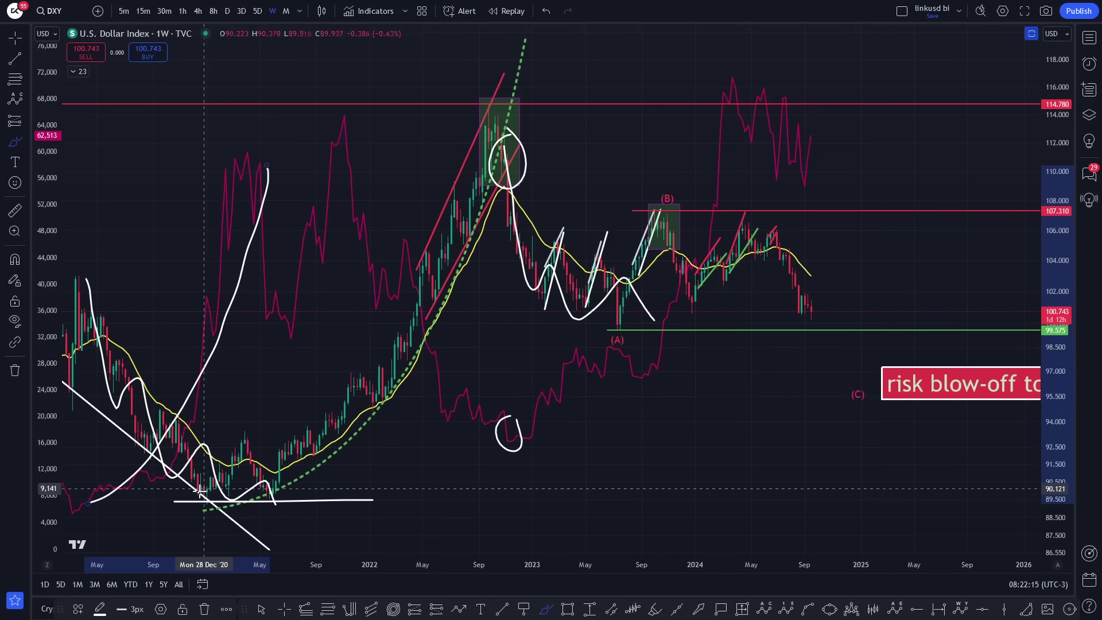
pyautogui.moveTo(203, 494)
pyautogui.mouseDown()
pyautogui.moveTo(244, 458)
pyautogui.moveTo(190, 498)
pyautogui.moveTo(286, 495)
pyautogui.moveTo(181, 517)
pyautogui.moveTo(247, 502)
pyautogui.moveTo(396, 379)
pyautogui.moveTo(485, 156)
pyautogui.mouseUp()
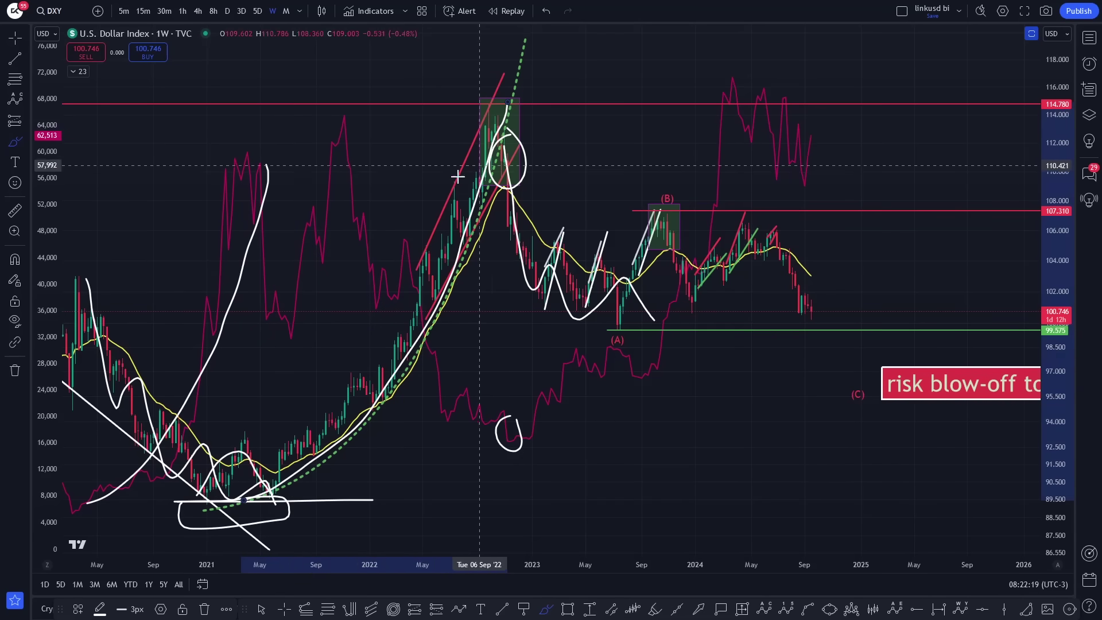
pyautogui.moveTo(232, 156)
pyautogui.mouseDown()
pyautogui.moveTo(330, 262)
pyautogui.moveTo(476, 327)
pyautogui.moveTo(542, 437)
pyautogui.mouseUp()
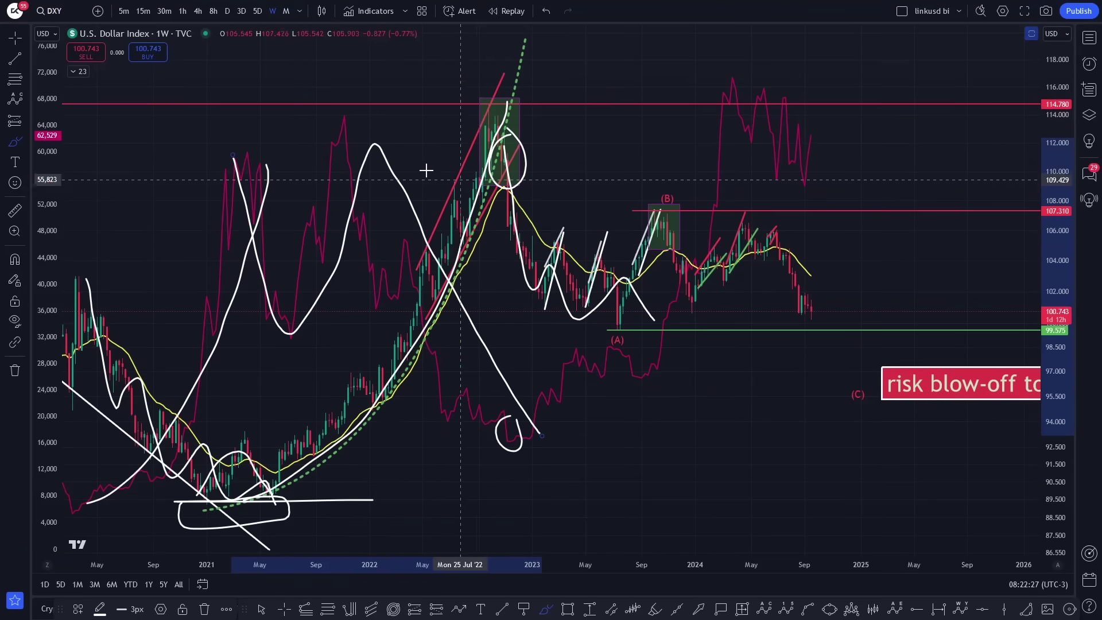
# Trace the dollar's zigzag climb from its 2021 low, draw two lines across Bitcoin's 2021 highs, and circle the second high.
pyautogui.moveTo(260, 480)
pyautogui.mouseDown()
pyautogui.moveTo(275, 457)
pyautogui.moveTo(373, 414)
pyautogui.moveTo(465, 227)
pyautogui.moveTo(494, 252)
pyautogui.mouseUp()
pyautogui.moveTo(315, 134); pyautogui.dragTo(433, 134)
pyautogui.moveTo(218, 151); pyautogui.dragTo(449, 149)
pyautogui.moveTo(356, 109); pyautogui.dragTo(366, 90)
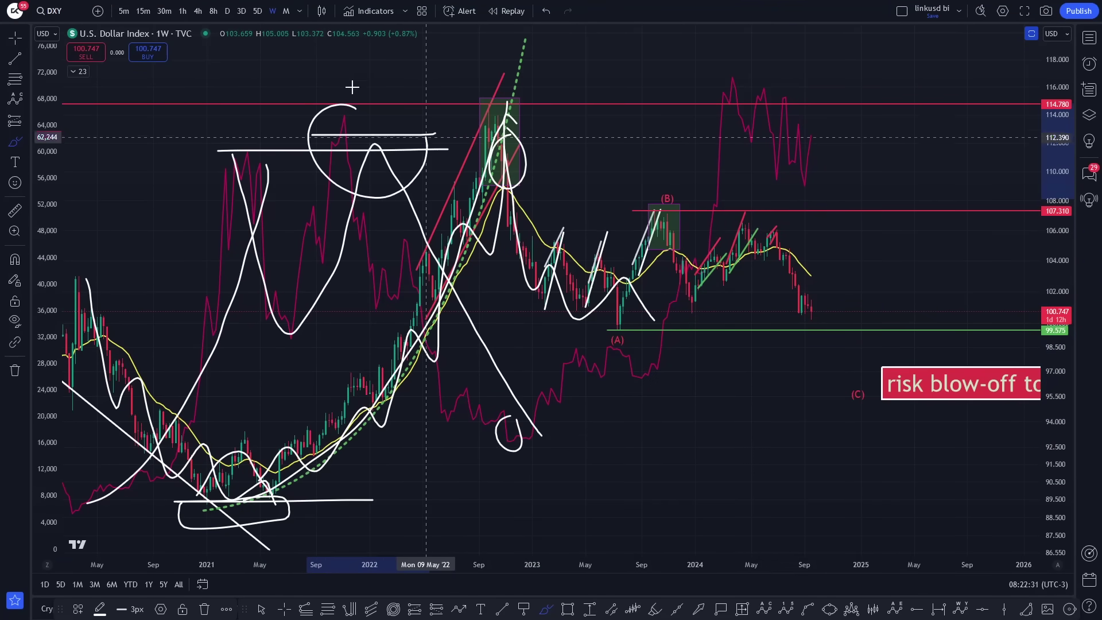
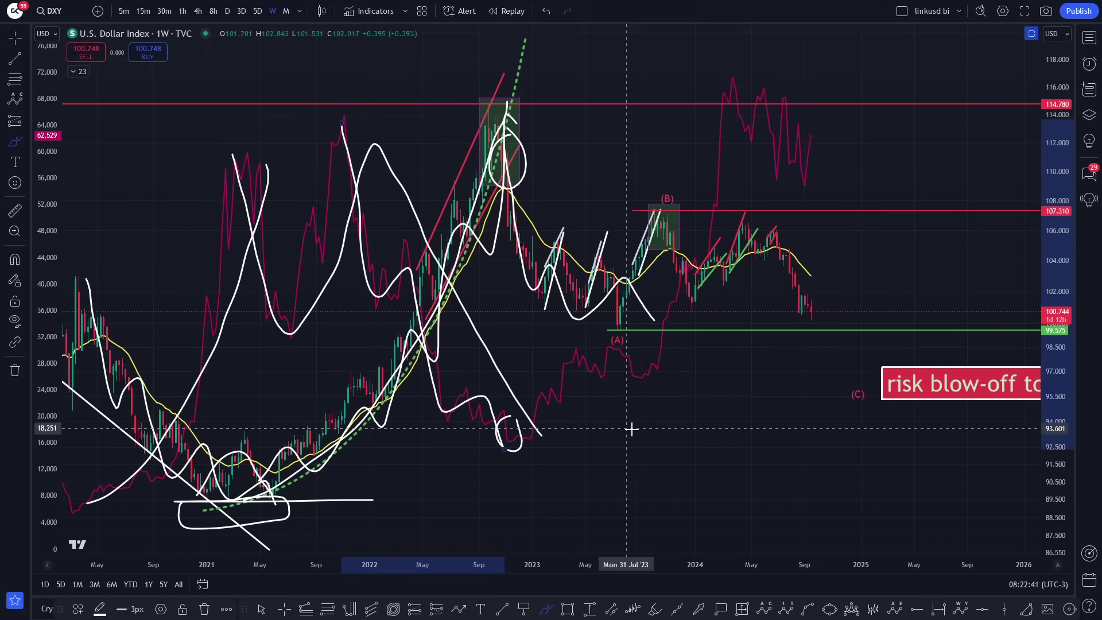
# Trace Bitcoin's rise from its late 2022 low and its 2024 pullback, and undo the brush traces along with the Bitcoin overlay.
pyautogui.hotkey('ctrl', 'z')
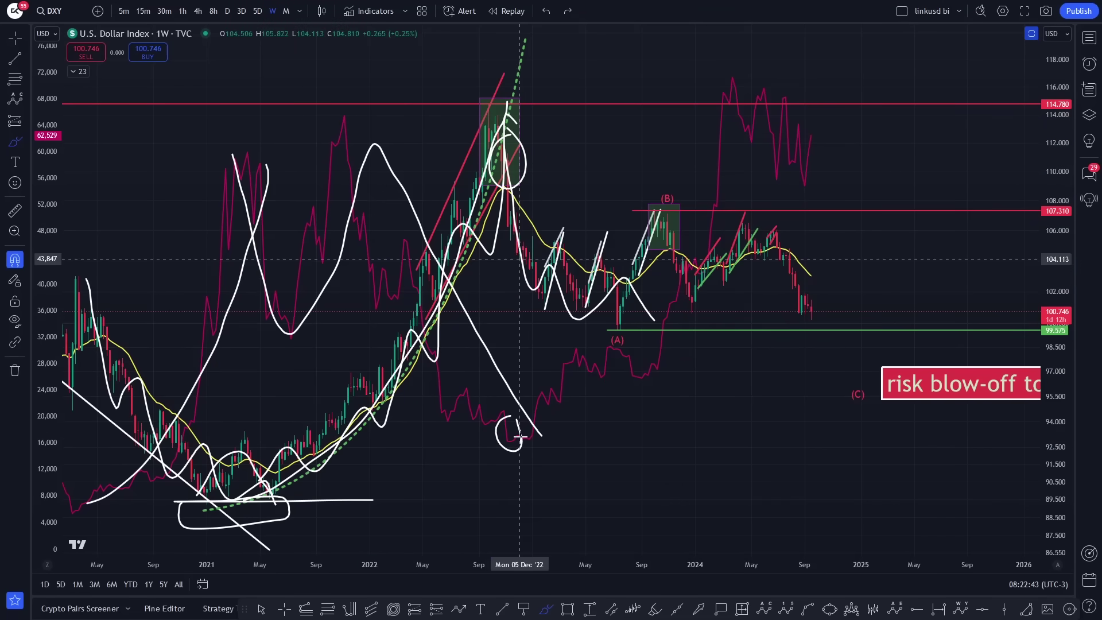
pyautogui.moveTo(514, 441)
pyautogui.mouseDown()
pyautogui.moveTo(576, 349)
pyautogui.moveTo(665, 327)
pyautogui.moveTo(738, 101)
pyautogui.moveTo(807, 187)
pyautogui.mouseUp()
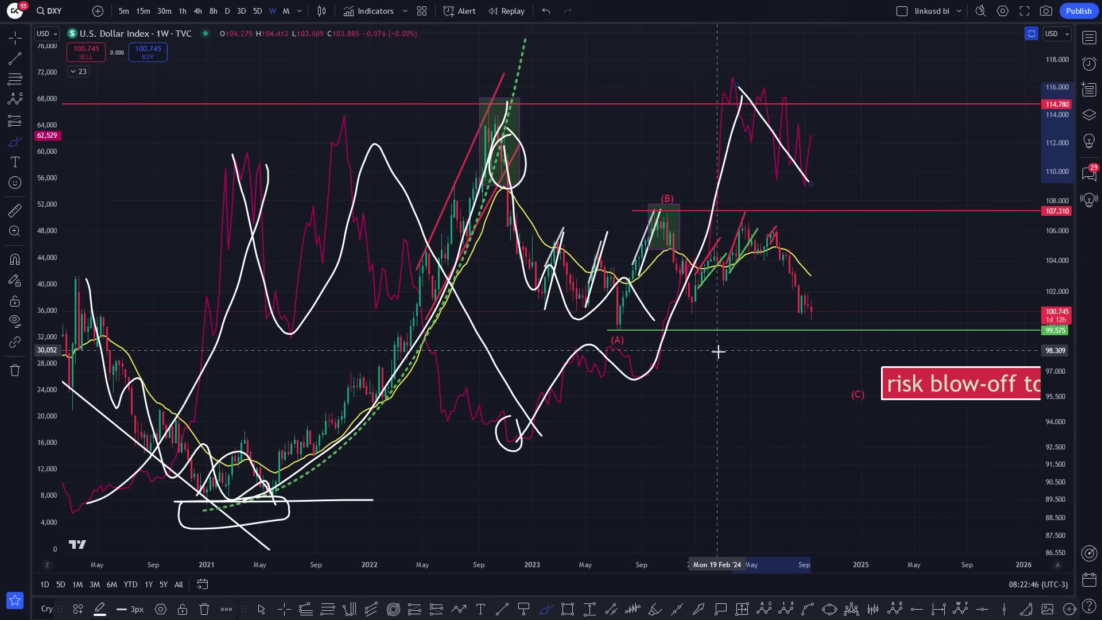
pyautogui.hotkey('ctrl', 'z')
pyautogui.scroll(3, 719, 351)
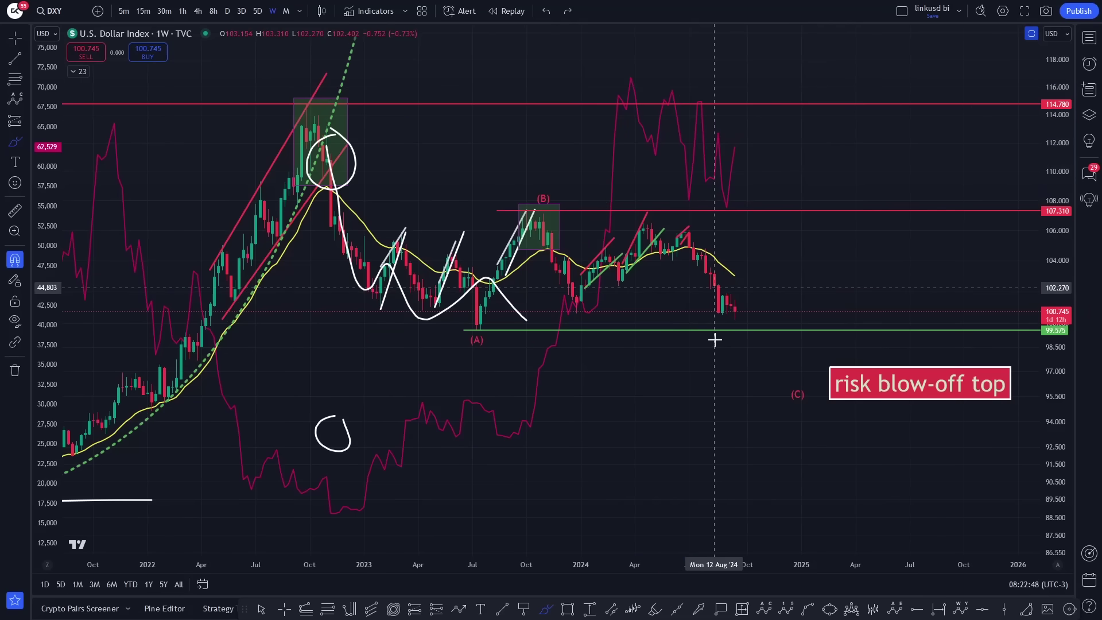
pyautogui.scroll(-4, 733, 349)
pyautogui.hotkey('ctrl', 'z')
pyautogui.hotkey('ctrl', 'z')
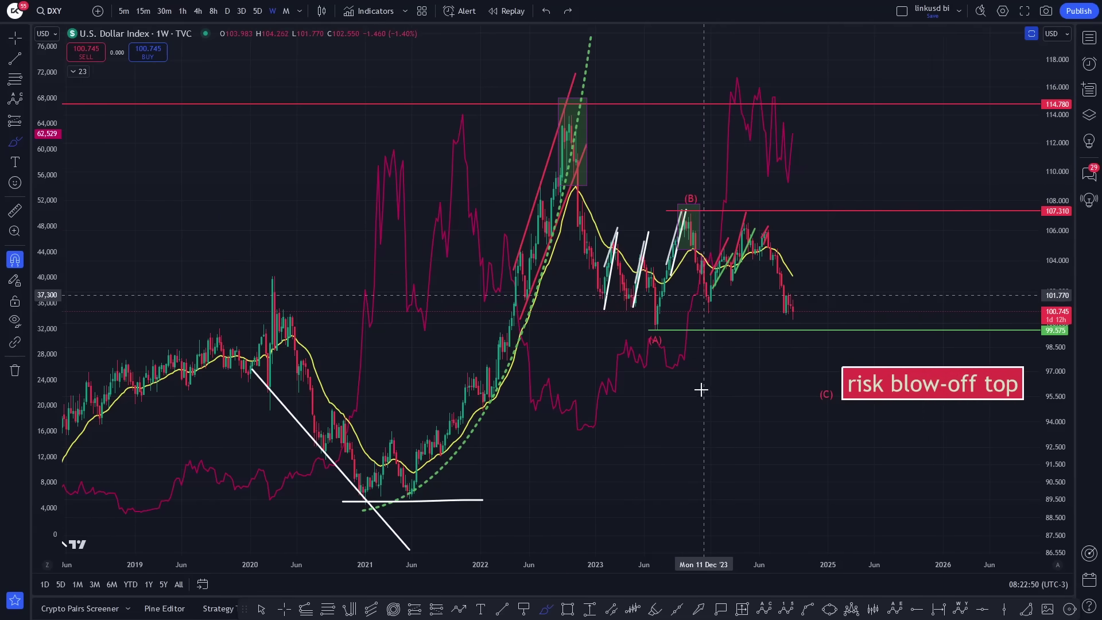
# Brush the dollar's 2021–2022 rally and its swings through (A) and (B) to (C), circling the 2022 peak, (C) and (A).
pyautogui.moveTo(360, 502)
pyautogui.mouseDown()
pyautogui.moveTo(391, 492)
pyautogui.moveTo(532, 240)
pyautogui.moveTo(567, 103)
pyautogui.moveTo(617, 123)
pyautogui.mouseUp()
pyautogui.scroll(3, 599, 241)
pyautogui.moveTo(549, 91)
pyautogui.mouseDown()
pyautogui.moveTo(688, 313)
pyautogui.moveTo(809, 230)
pyautogui.moveTo(914, 382)
pyautogui.mouseUp()
pyautogui.scroll(2, 897, 366)
pyautogui.moveTo(915, 328)
pyautogui.mouseDown()
pyautogui.moveTo(839, 423)
pyautogui.moveTo(862, 301)
pyautogui.mouseUp()
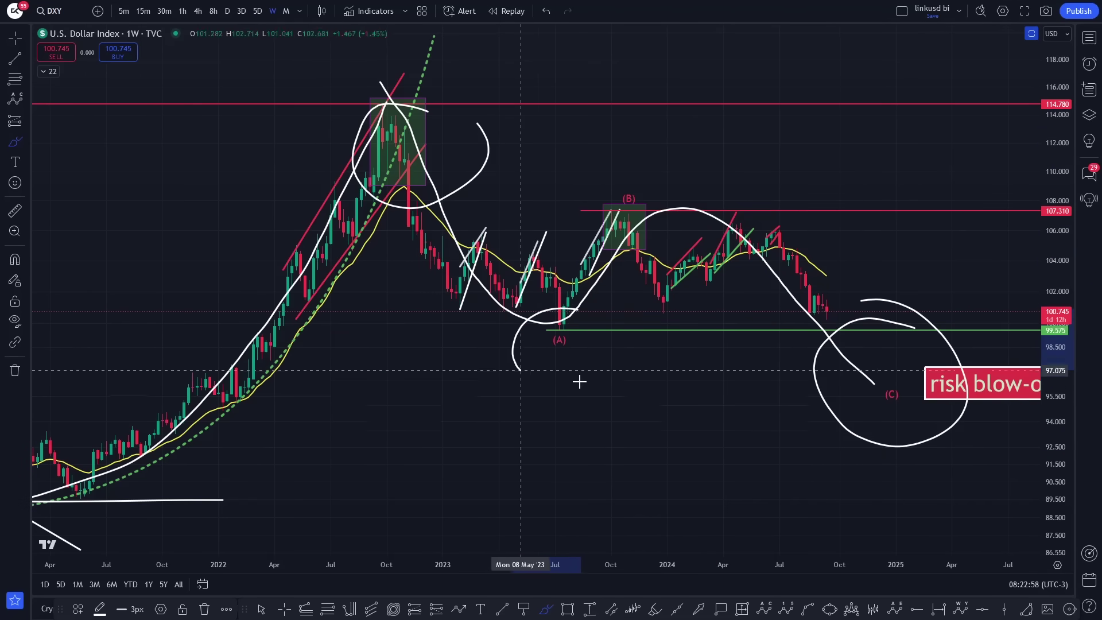
pyautogui.moveTo(594, 308); pyautogui.dragTo(558, 333)
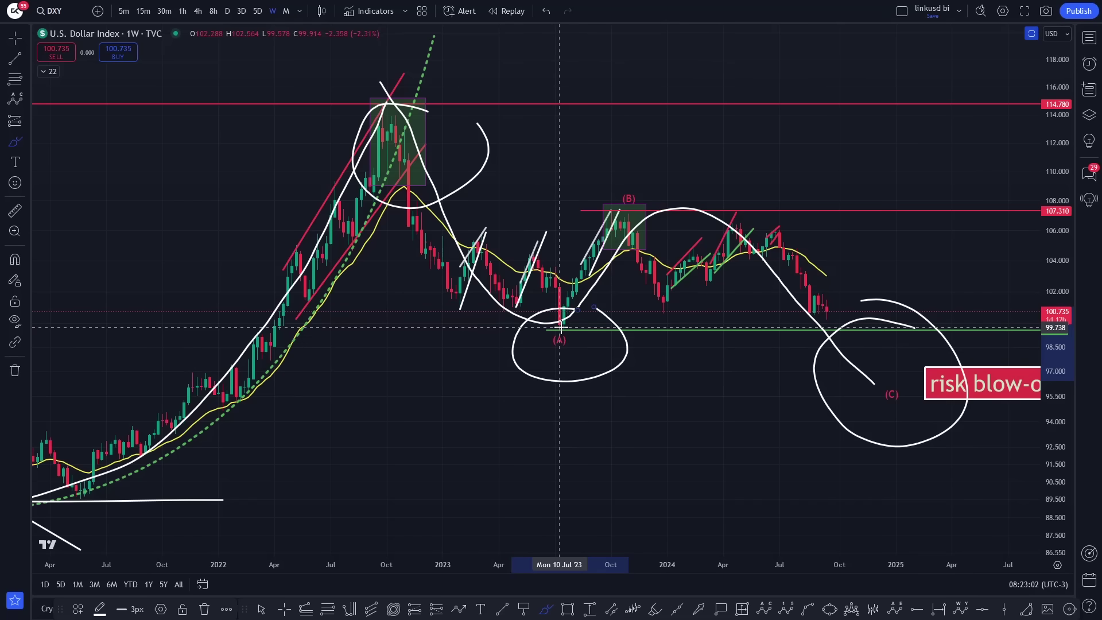
# Draw a Fibonacci retracement from the dollar's 2022 peak to the 2021 low at 89.247 and extend its levels to late 2024.
pyautogui.scroll(-3, 777, 387)
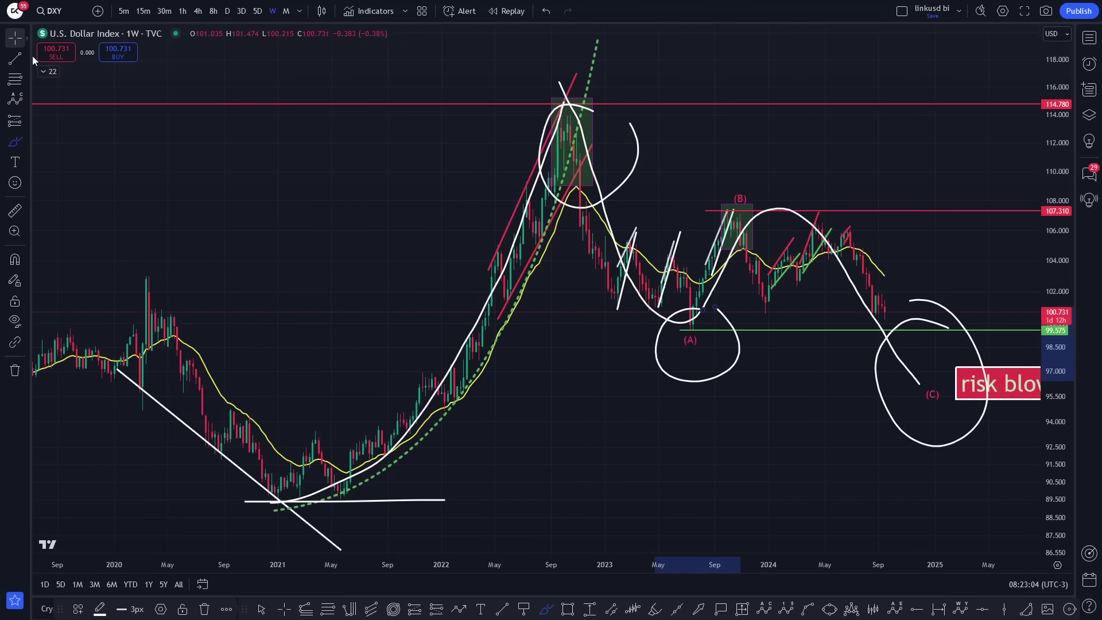
pyautogui.click(15, 38)
pyautogui.moveTo(417, 202); pyautogui.dragTo(262, 187)
pyautogui.moveTo(802, 211); pyautogui.dragTo(784, 206)
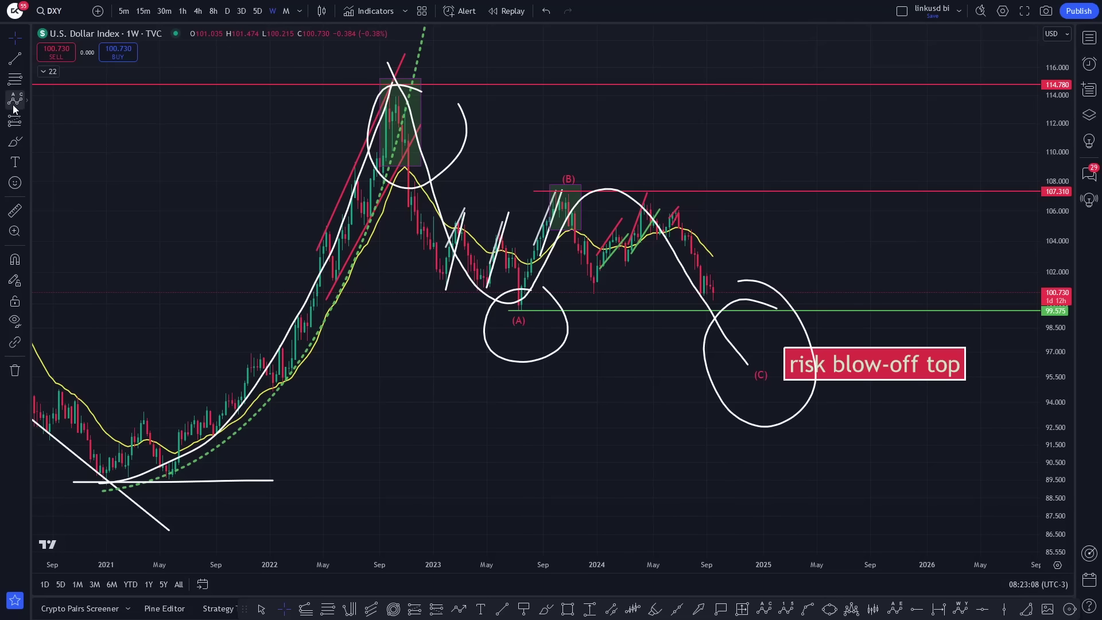
pyautogui.scroll(-1, 81, 173)
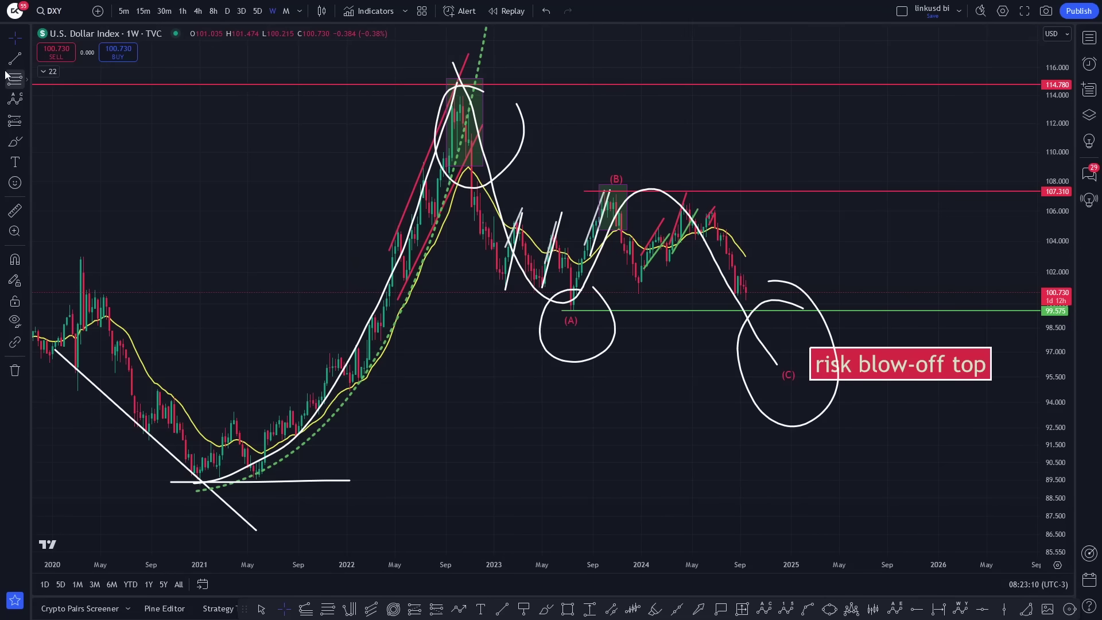
pyautogui.click(15, 78)
pyautogui.click(598, 85)
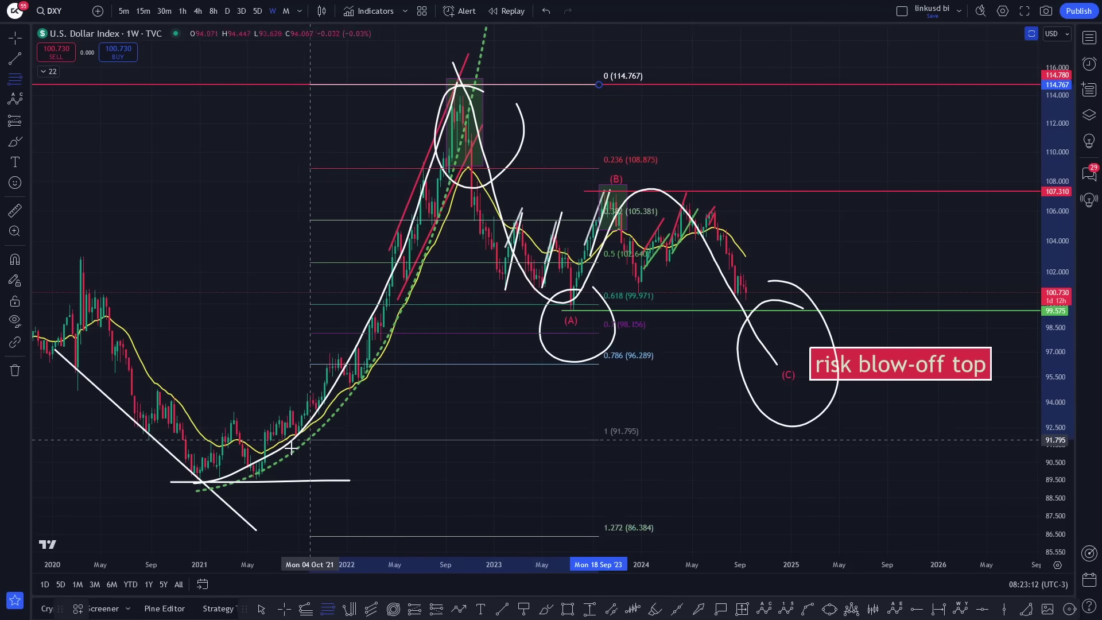
pyautogui.click(185, 485)
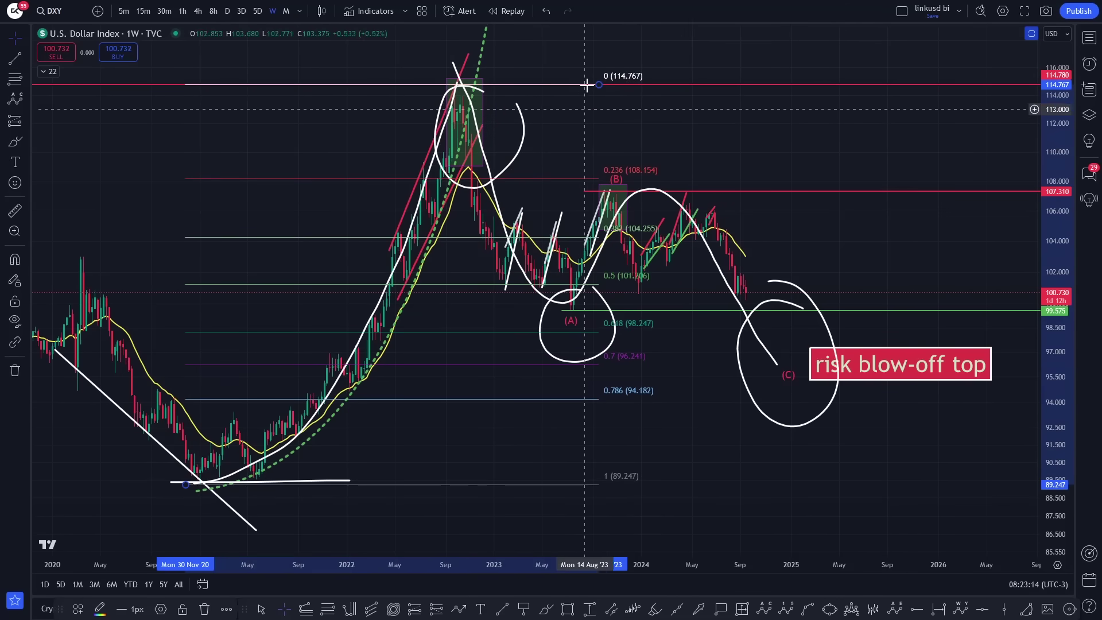
pyautogui.moveTo(599, 84); pyautogui.dragTo(780, 84)
pyautogui.moveTo(857, 124); pyautogui.dragTo(944, 118)
pyautogui.moveTo(950, 445); pyautogui.dragTo(855, 438)
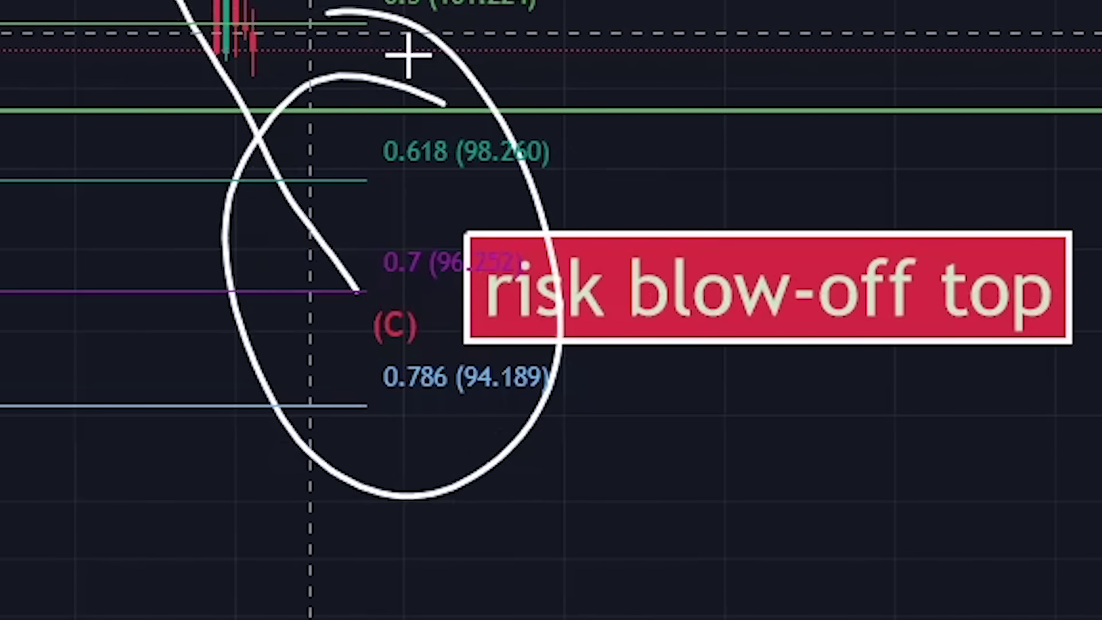
# Brush circles around the wave (C) target zone and the 0.786 Fibonacci level.
pyautogui.moveTo(574, 116)
pyautogui.mouseDown()
pyautogui.moveTo(264, 217)
pyautogui.moveTo(645, 370)
pyautogui.mouseUp()
pyautogui.moveTo(612, 447); pyautogui.dragTo(566, 60)
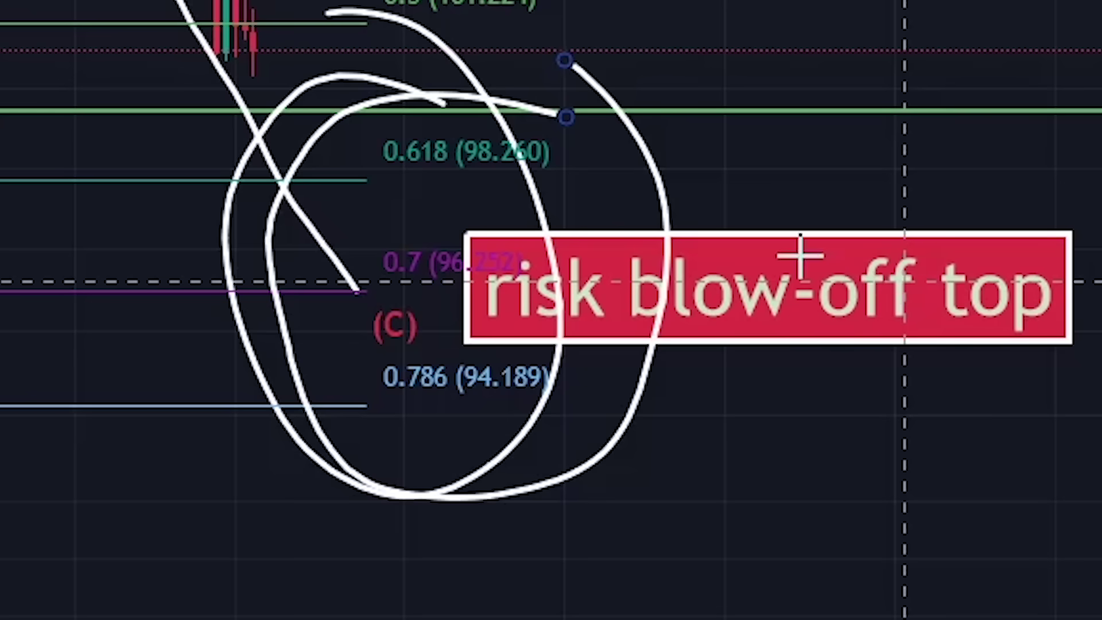
pyautogui.moveTo(519, 360)
pyautogui.mouseDown()
pyautogui.moveTo(339, 430)
pyautogui.moveTo(554, 337)
pyautogui.mouseUp()
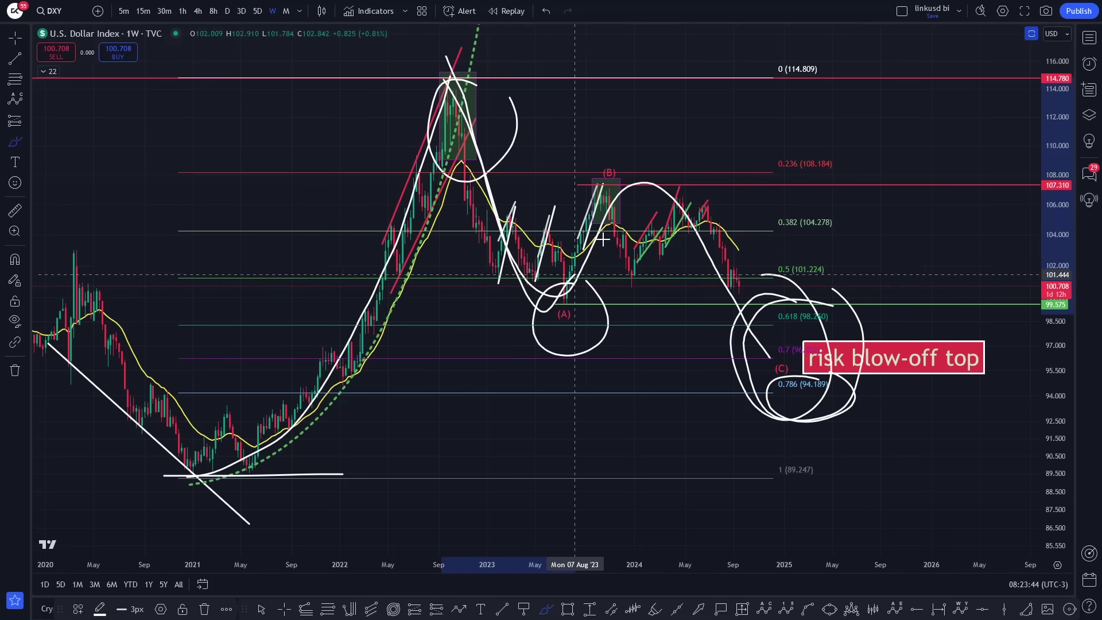
# Trace the dollar's move through (B) down to (C), and circle the final leg and the (A) low.
pyautogui.moveTo(603, 240); pyautogui.dragTo(793, 399)
pyautogui.moveTo(768, 229)
pyautogui.mouseDown()
pyautogui.moveTo(645, 199)
pyautogui.moveTo(719, 204)
pyautogui.mouseUp()
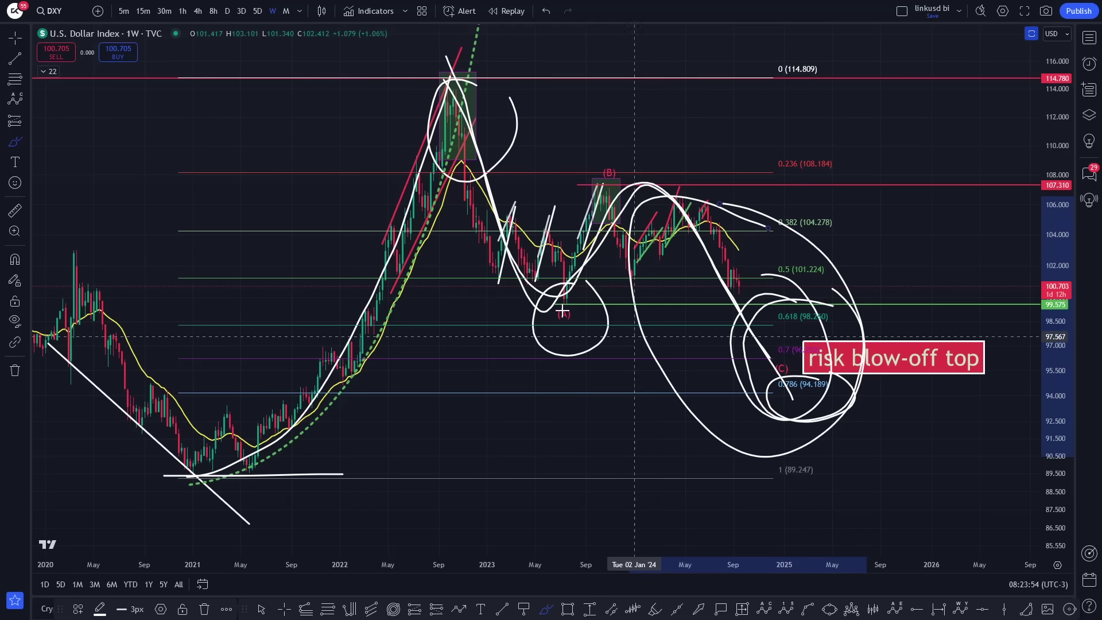
pyautogui.moveTo(562, 312); pyautogui.dragTo(576, 291)
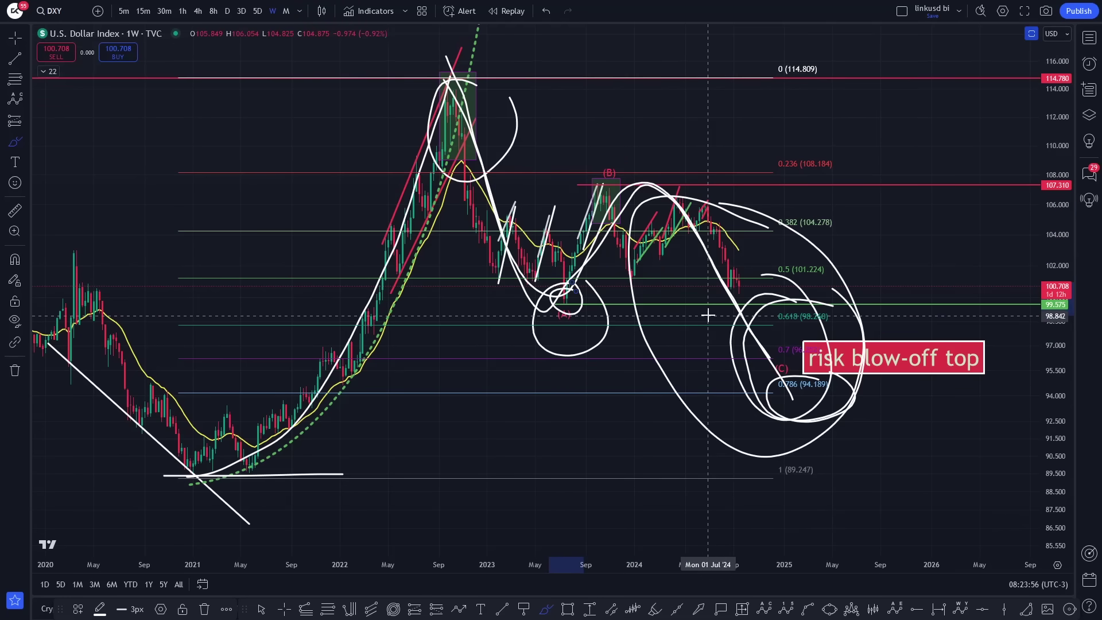
# Undo the brush circles, the Fibonacci retracement and the wave traces, back to the traced 2021–2022 rally.
pyautogui.hotkey('ctrl', 'z')
pyautogui.hotkey('ctrl', 'z')
pyautogui.hotkey('ctrl', 'z')
pyautogui.hotkey('ctrl', 'z')
pyautogui.hotkey('ctrl', 'z')
pyautogui.hotkey('ctrl', 'z')
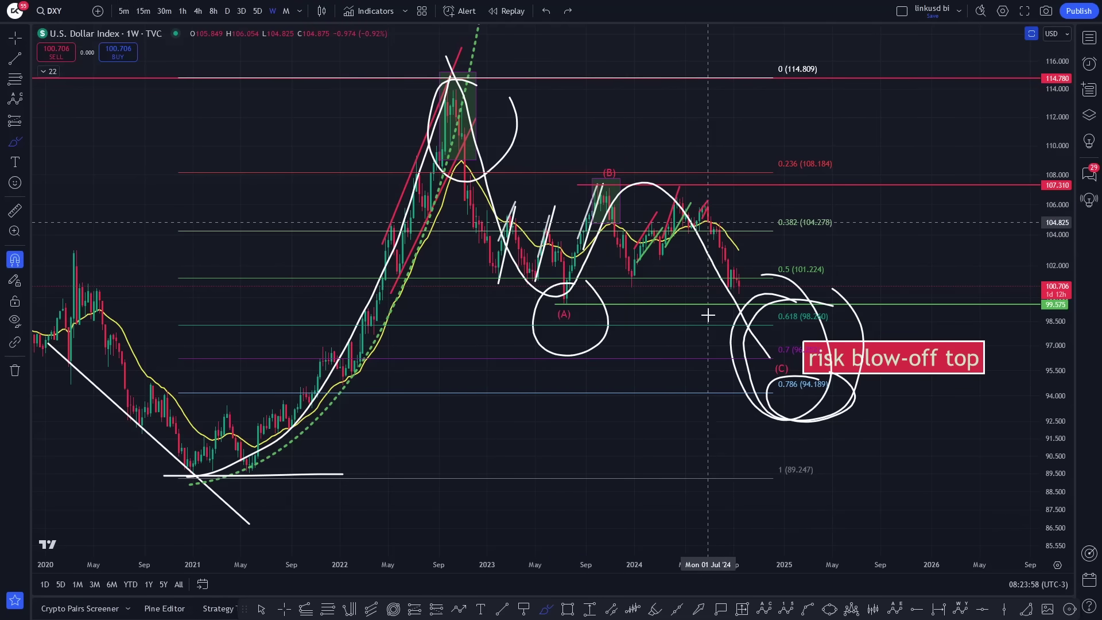
pyautogui.hotkey('ctrl', 'z')
pyautogui.hotkey('ctrl', 'z')
pyautogui.hotkey('ctrl', 'z')
pyautogui.hotkey('ctrl', 'z')
pyautogui.hotkey('ctrl', 'z')
pyautogui.hotkey('ctrl', 'z')
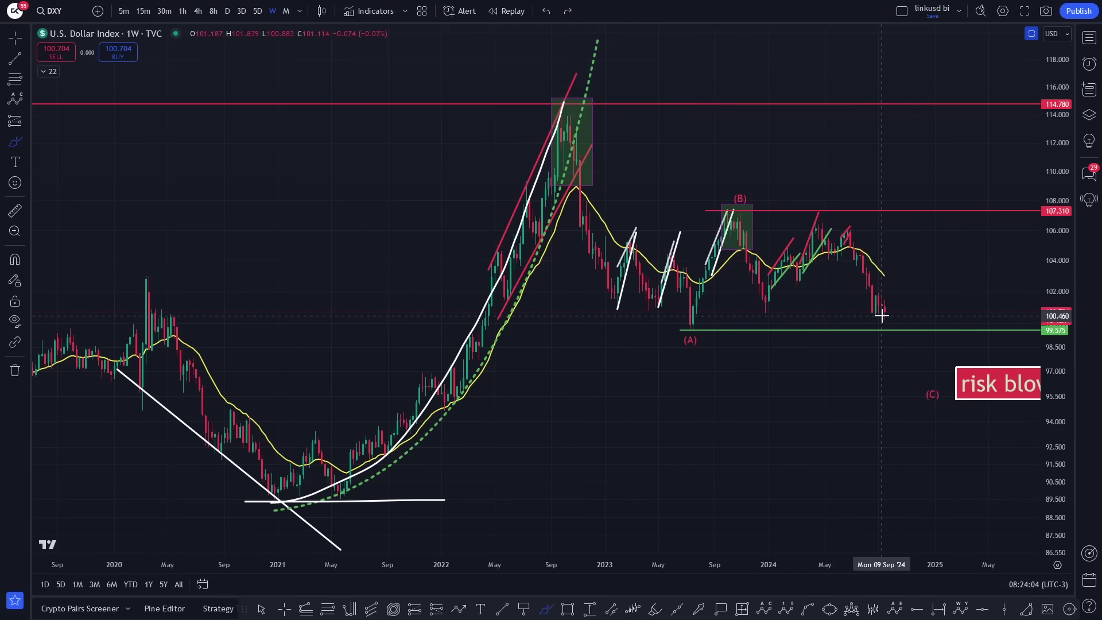
# Brush the dollar's projected bounce and drop to (C), its circled 2020 bounce and fall, and the zigzag decline from the spring 2024 high.
pyautogui.moveTo(883, 314)
pyautogui.mouseDown()
pyautogui.moveTo(891, 294)
pyautogui.moveTo(927, 296)
pyautogui.moveTo(941, 383)
pyautogui.mouseUp()
pyautogui.moveTo(248, 402)
pyautogui.mouseDown()
pyautogui.moveTo(227, 407)
pyautogui.moveTo(248, 411)
pyautogui.moveTo(282, 503)
pyautogui.mouseUp()
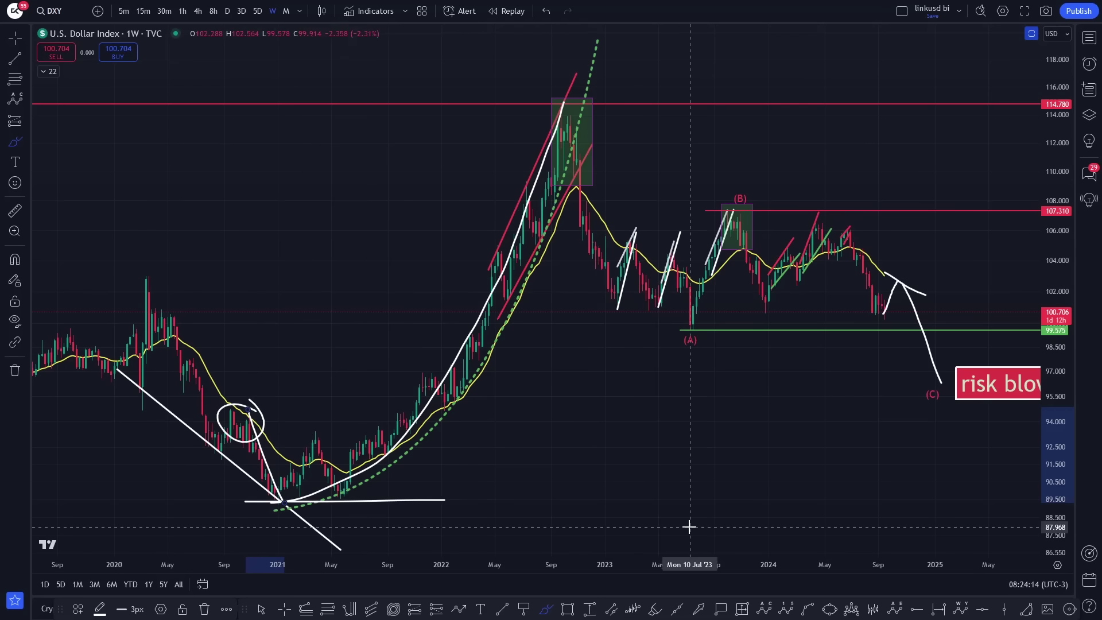
pyautogui.scroll(1, 976, 529)
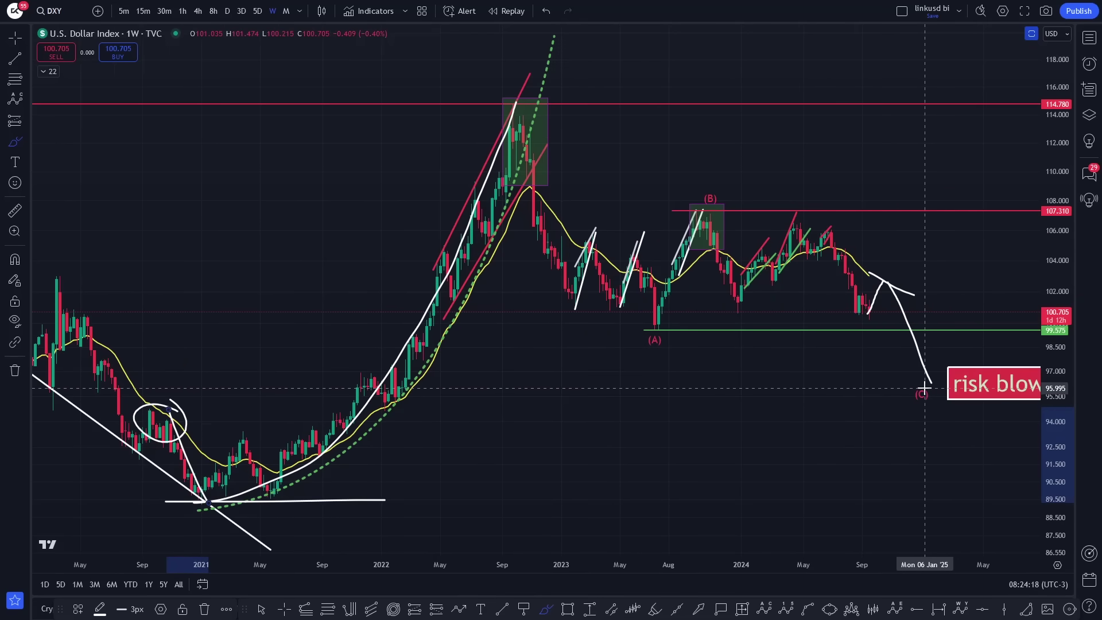
pyautogui.moveTo(800, 221)
pyautogui.mouseDown()
pyautogui.moveTo(803, 236)
pyautogui.moveTo(835, 243)
pyautogui.moveTo(877, 325)
pyautogui.moveTo(919, 356)
pyautogui.moveTo(928, 386)
pyautogui.mouseUp()
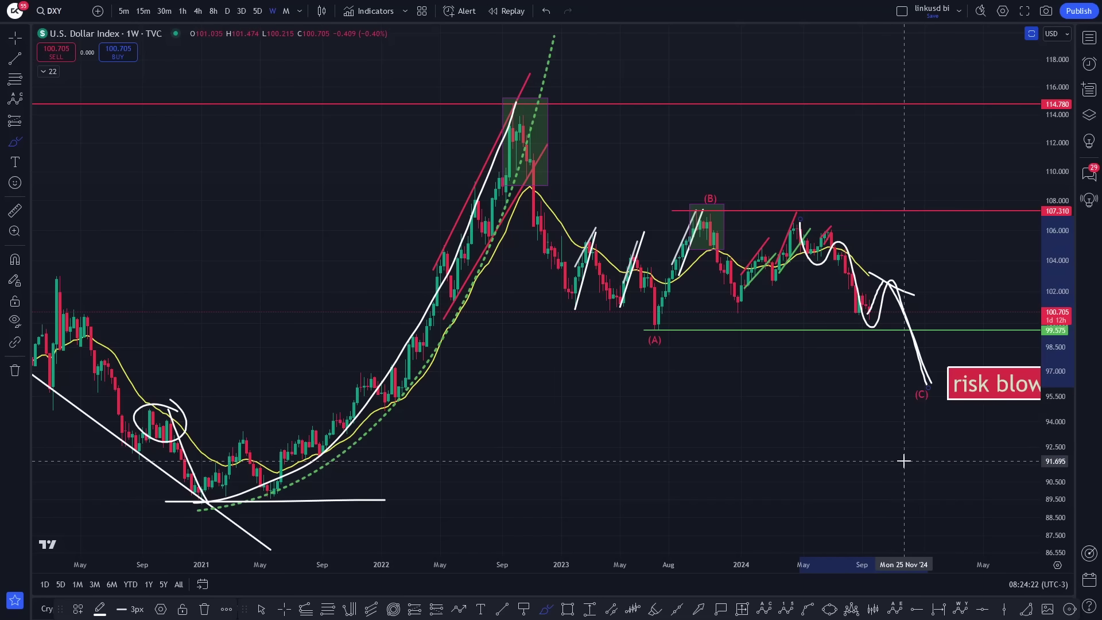
# Circle and cross out the (C) target area, and mark the rally into the 2022 peak with a crossing stroke.
pyautogui.moveTo(971, 349)
pyautogui.mouseDown()
pyautogui.moveTo(943, 327)
pyautogui.moveTo(907, 401)
pyautogui.mouseUp()
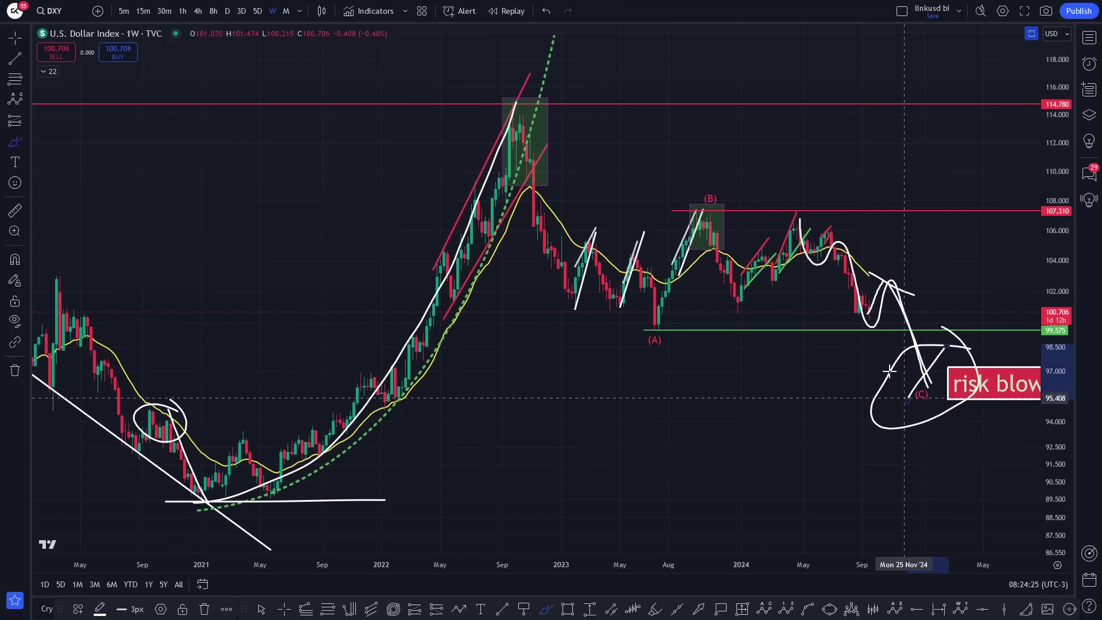
pyautogui.moveTo(890, 351); pyautogui.dragTo(947, 425)
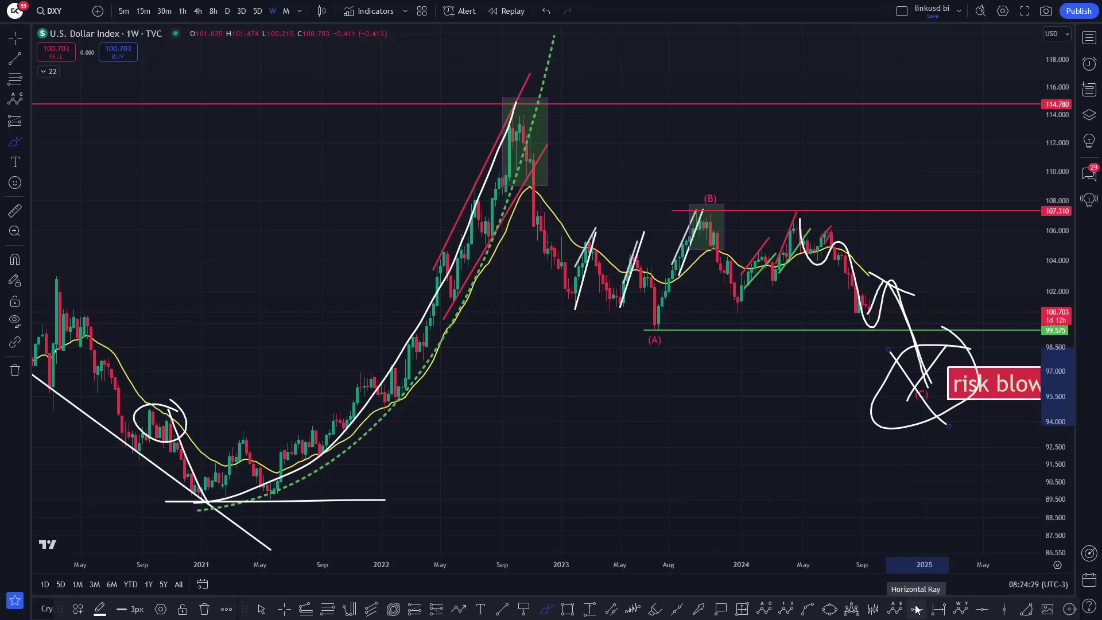
pyautogui.moveTo(479, 134); pyautogui.dragTo(583, 193)
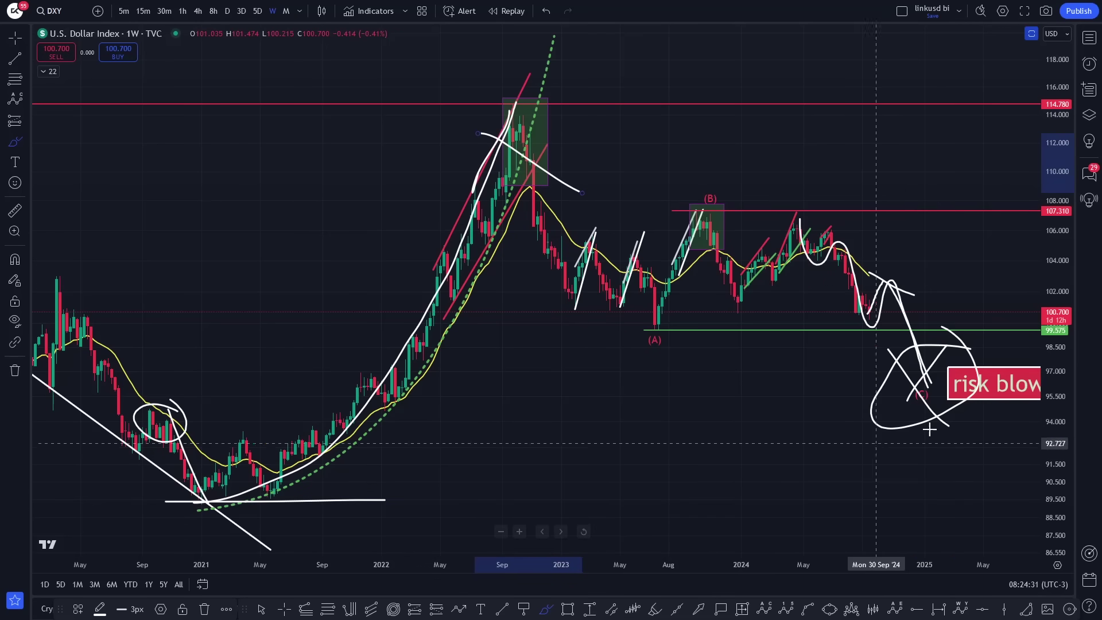
pyautogui.moveTo(880, 333); pyautogui.dragTo(942, 396)
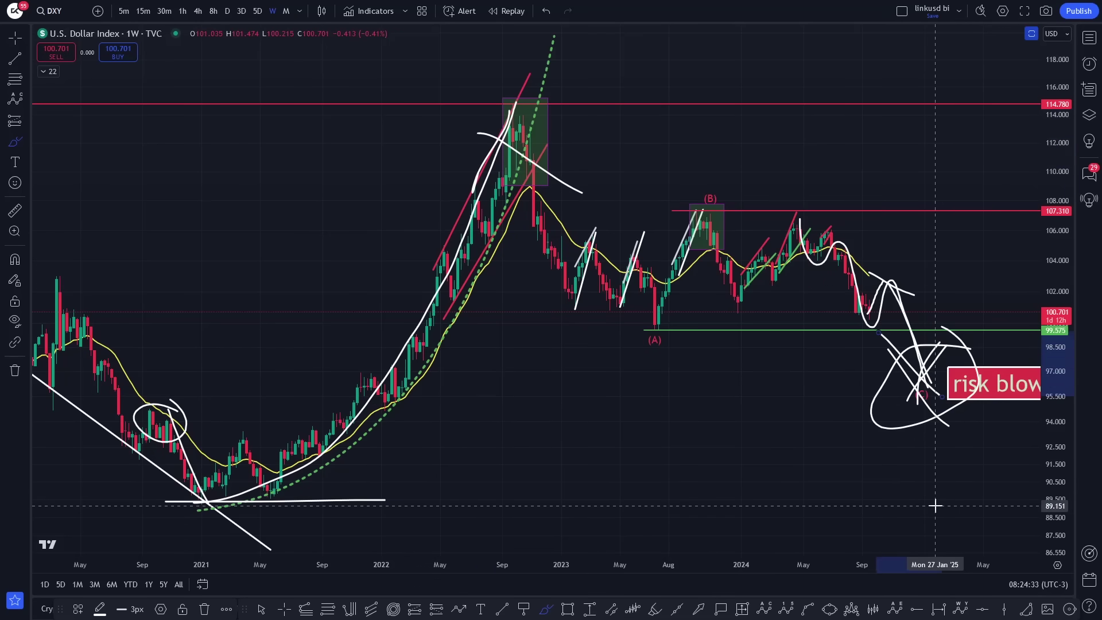
# Undo the latest brush marks on the Dollar Index, back to the projected bounce and drop to (C).
pyautogui.scroll(2, 936, 506)
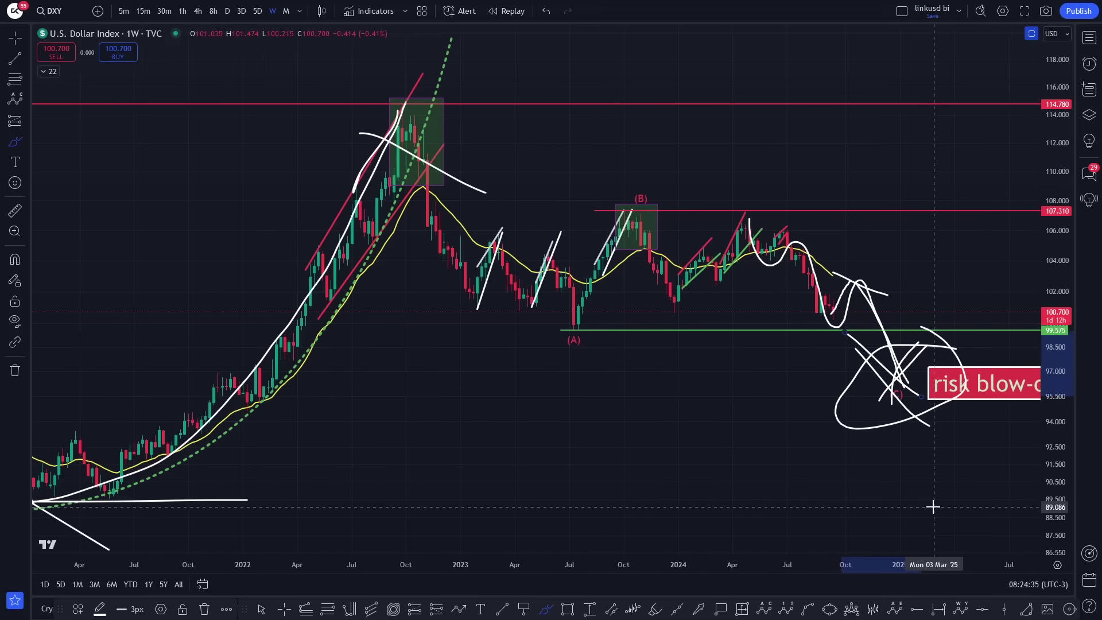
pyautogui.hotkey('ctrl', 'z')
pyautogui.hotkey('ctrl', 'z')
pyautogui.hotkey('ctrl', 'z')
pyautogui.hotkey('ctrl', 'z')
pyautogui.hotkey('ctrl', 'z')
pyautogui.hotkey('ctrl', 'z')
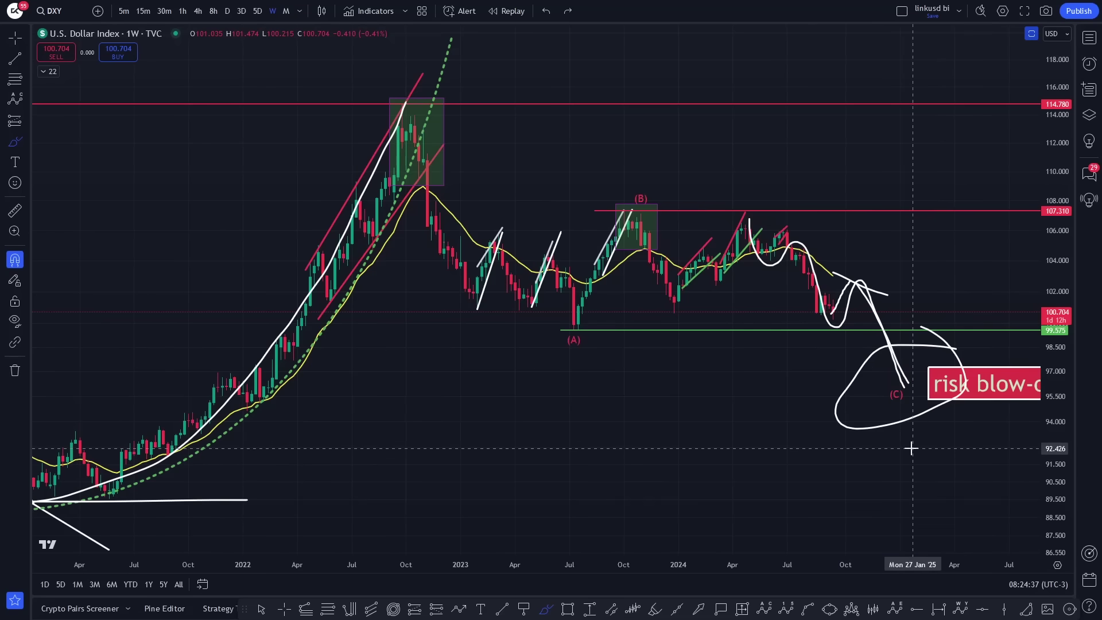
pyautogui.scroll(-2, 912, 449)
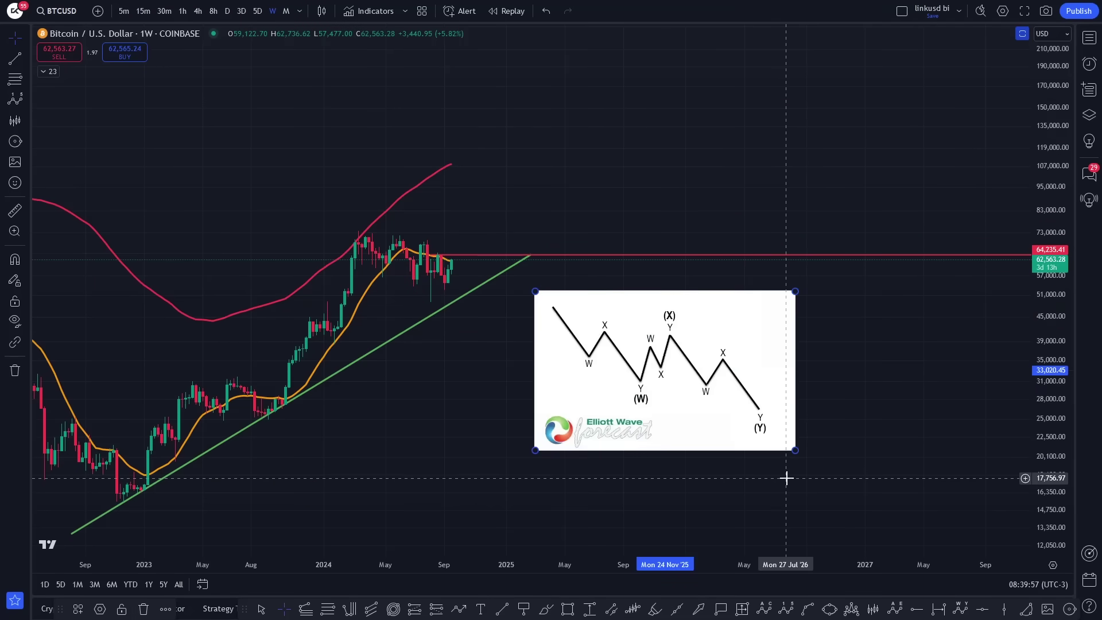
pyautogui.moveTo(722, 408); pyautogui.dragTo(750, 405)
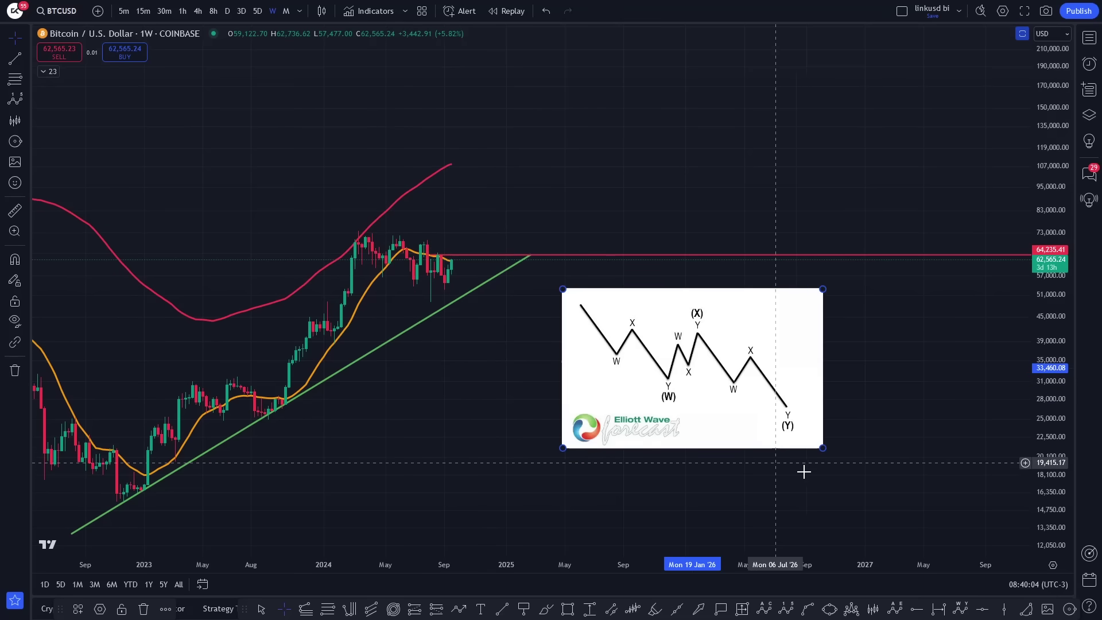
# On the weekly Bitcoin chart, brush the zigzag rebound from the August 2024 low and mark a rejection at the red resistance line.
pyautogui.click(546, 609)
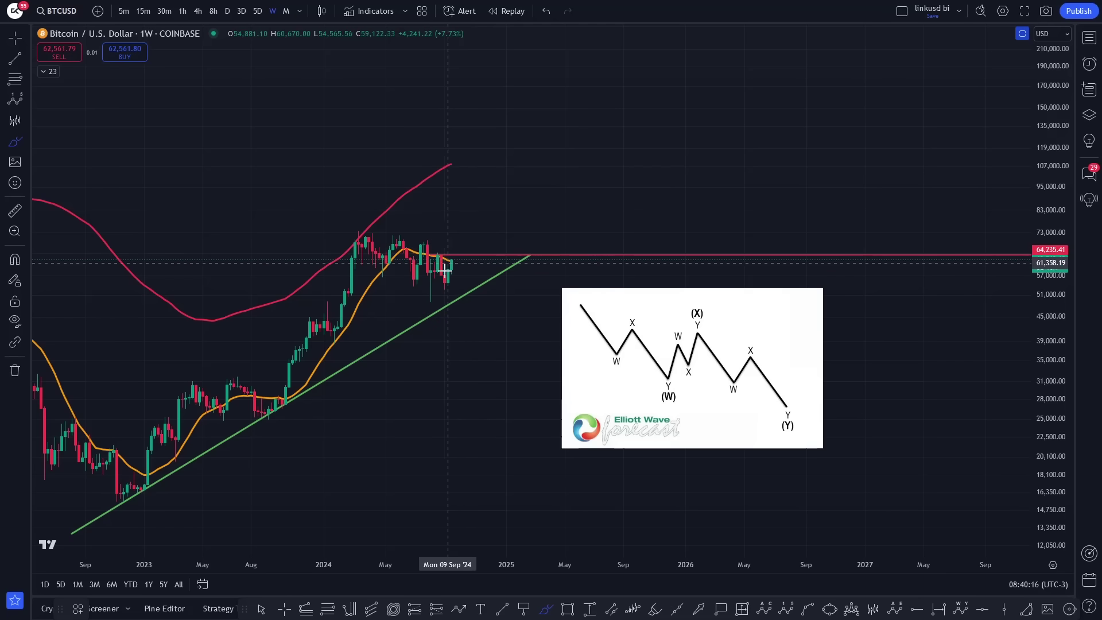
pyautogui.moveTo(431, 300)
pyautogui.mouseDown()
pyautogui.moveTo(440, 263)
pyautogui.moveTo(449, 283)
pyautogui.moveTo(455, 248)
pyautogui.moveTo(475, 253)
pyautogui.mouseUp()
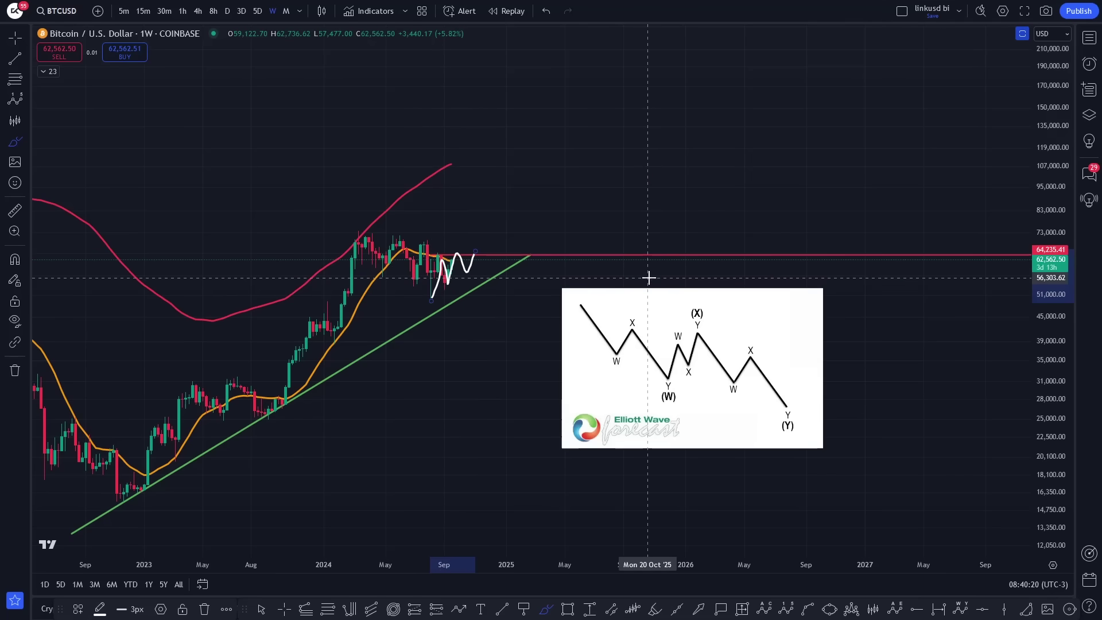
pyautogui.hotkey('ctrl', 'z')
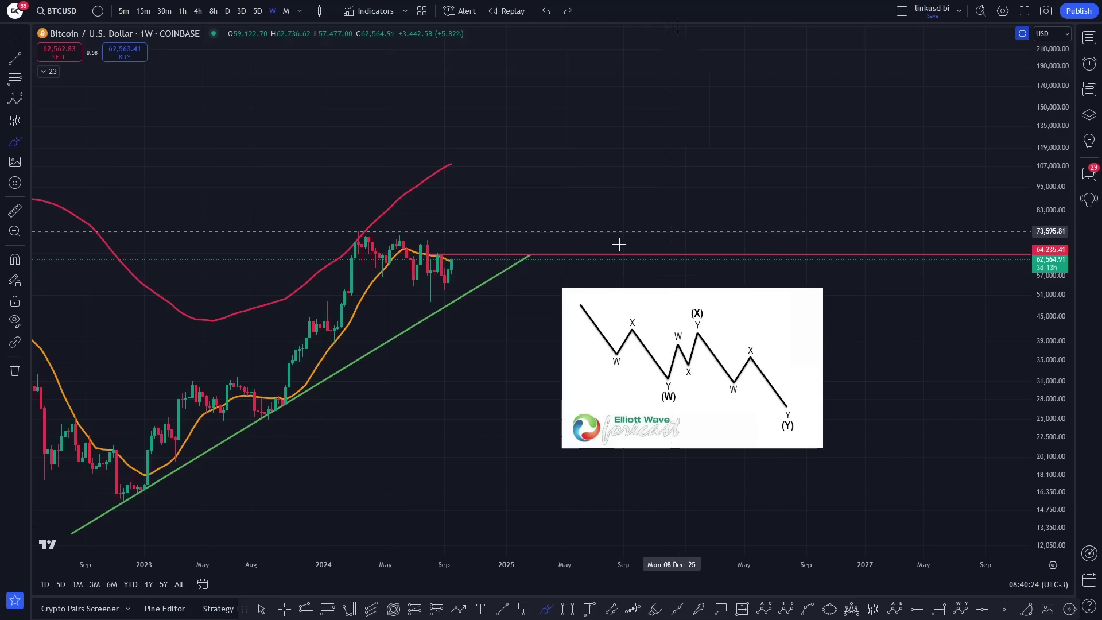
pyautogui.moveTo(430, 299)
pyautogui.mouseDown()
pyautogui.moveTo(440, 253)
pyautogui.moveTo(469, 270)
pyautogui.mouseUp()
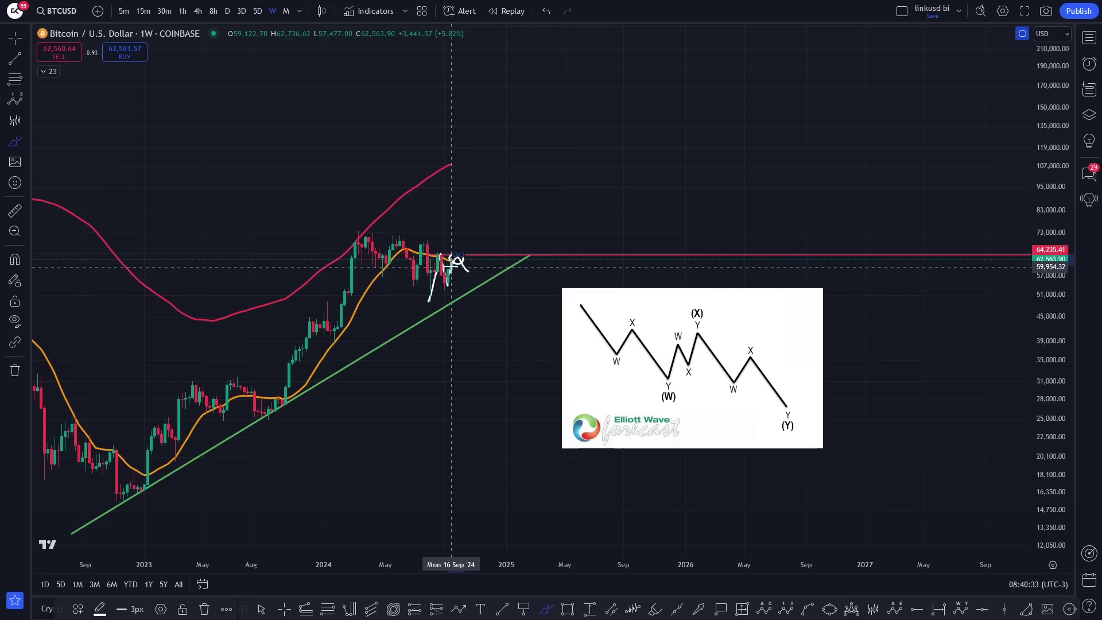
pyautogui.moveTo(433, 256)
pyautogui.mouseDown()
pyautogui.moveTo(478, 252)
pyautogui.moveTo(469, 274)
pyautogui.mouseUp()
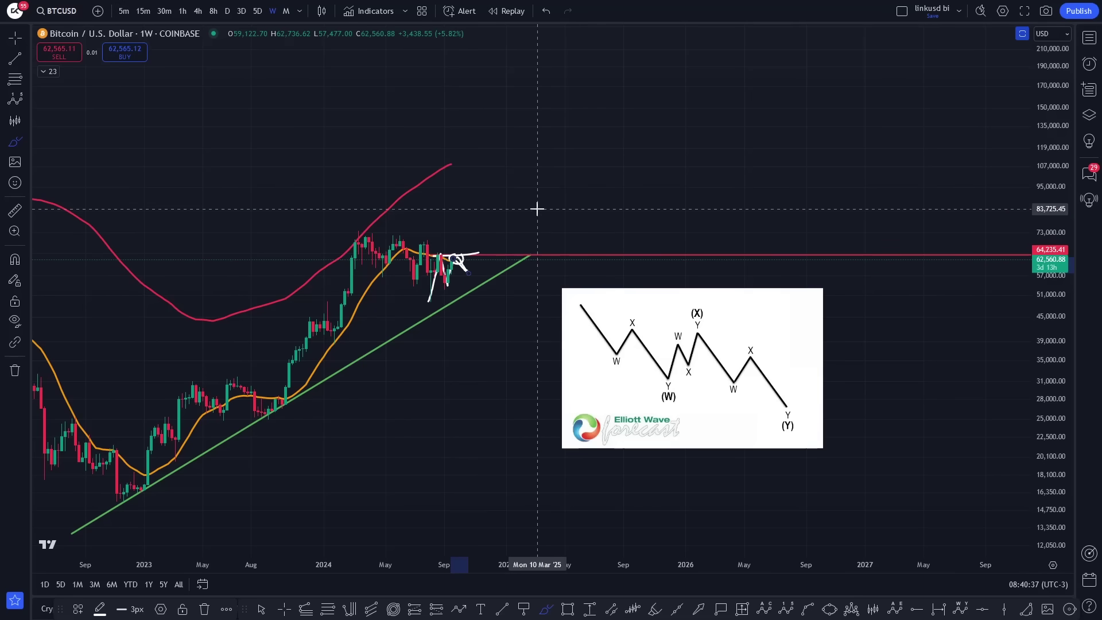
# Sketch a circled Bitcoin peak slightly above 107,000 in 2025 with a steep drop back below the red resistance line.
pyautogui.moveTo(540, 206)
pyautogui.mouseDown()
pyautogui.moveTo(573, 163)
pyautogui.moveTo(578, 170)
pyautogui.moveTo(572, 154)
pyautogui.moveTo(620, 269)
pyautogui.mouseUp()
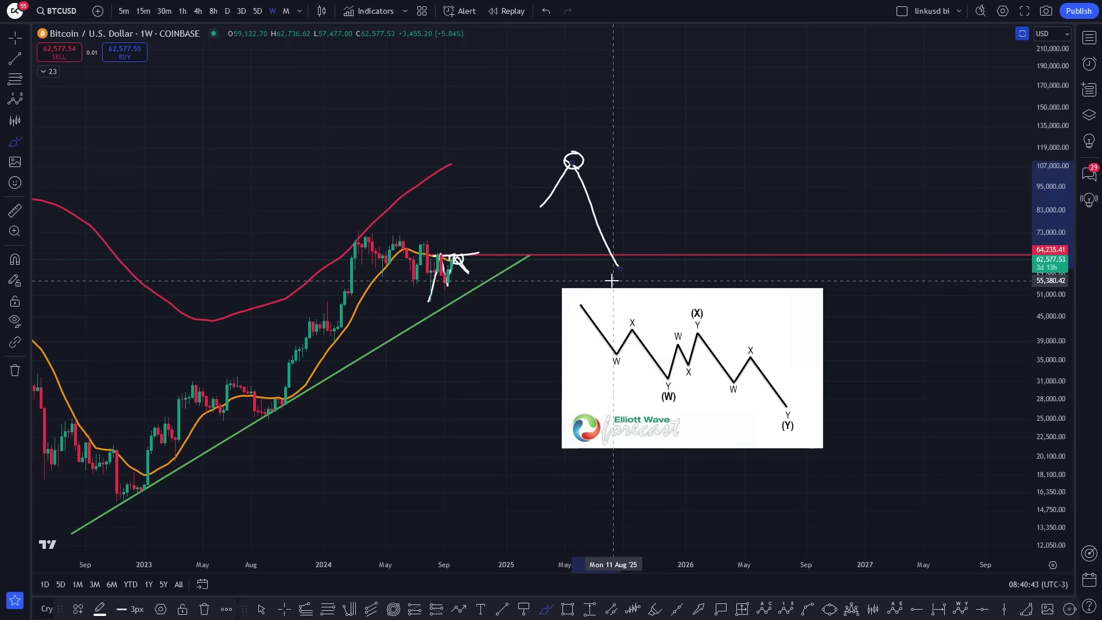
# Sketch a steep rally from the red resistance line to about 145,000 at the start of 2025, and clear the brush marks.
pyautogui.moveTo(475, 253); pyautogui.dragTo(510, 114)
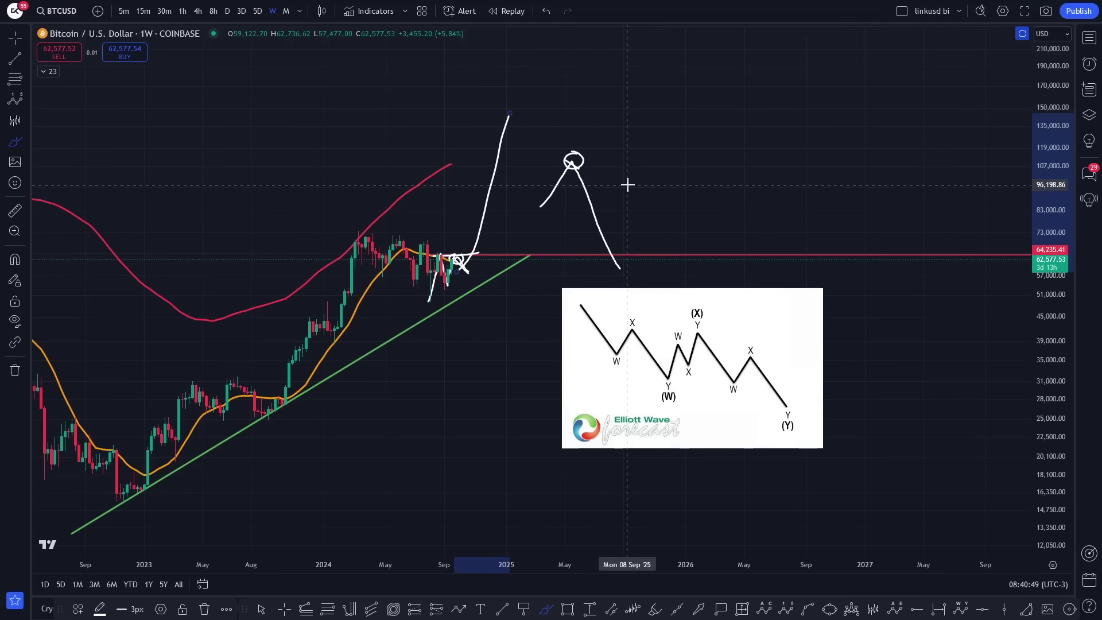
pyautogui.hotkey('ctrl', 'z')
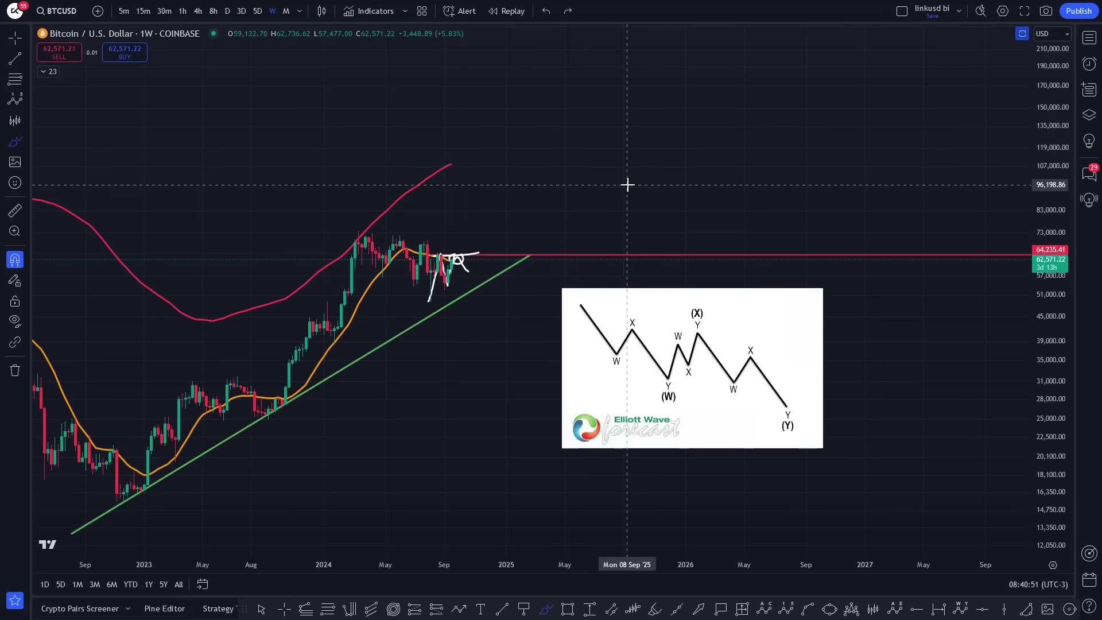
pyautogui.hotkey('ctrl', 'z')
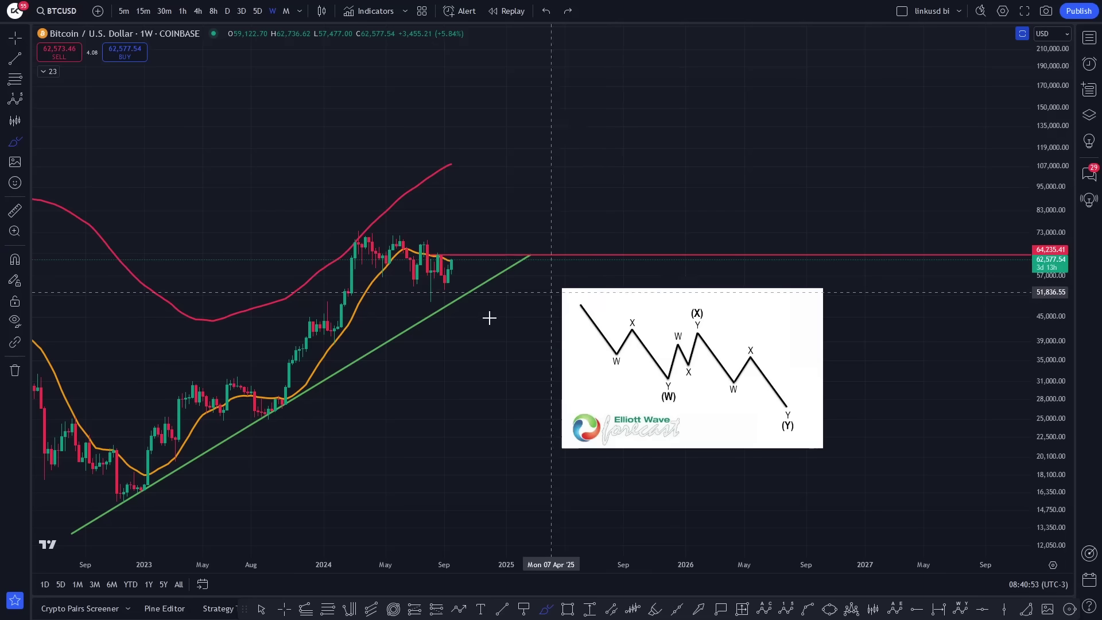
# Circle the green trendline's late-2022 and 2023 lows and a projected drop onto it in late 2024, and undo the latest marks.
pyautogui.moveTo(497, 273); pyautogui.dragTo(517, 272)
pyautogui.moveTo(294, 402); pyautogui.dragTo(290, 397)
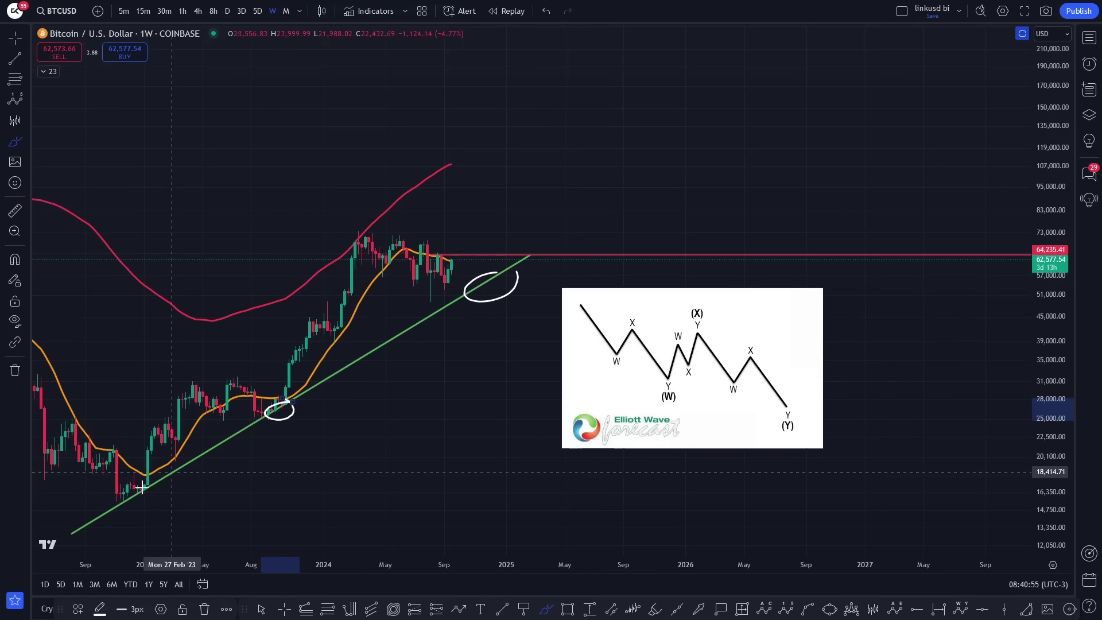
pyautogui.moveTo(144, 484)
pyautogui.mouseDown()
pyautogui.moveTo(148, 499)
pyautogui.moveTo(147, 472)
pyautogui.mouseUp()
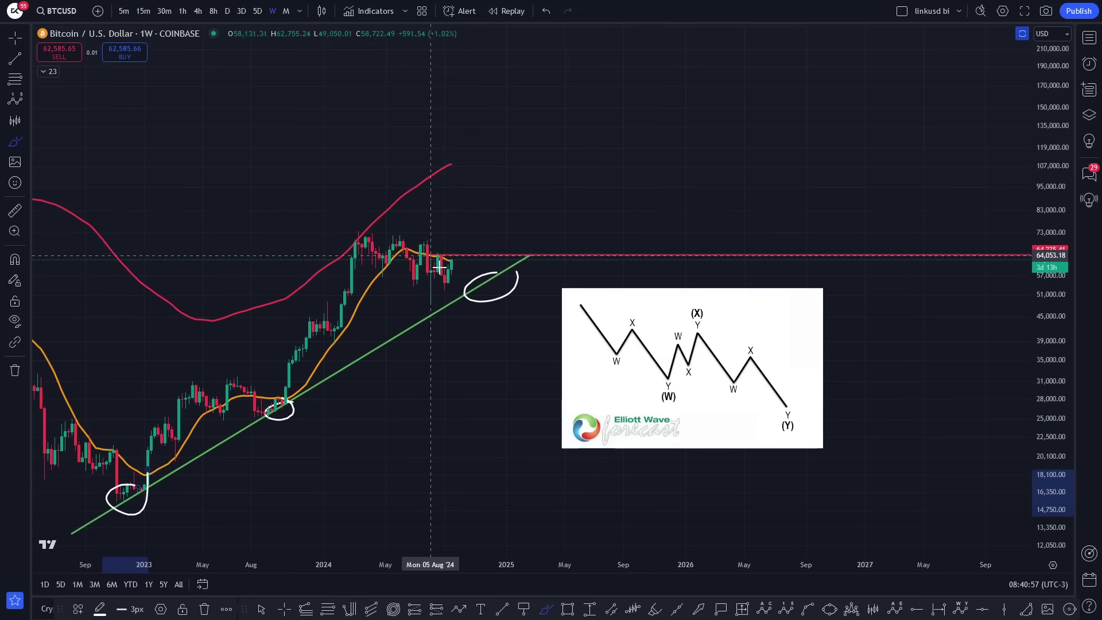
pyautogui.moveTo(469, 264); pyautogui.dragTo(509, 318)
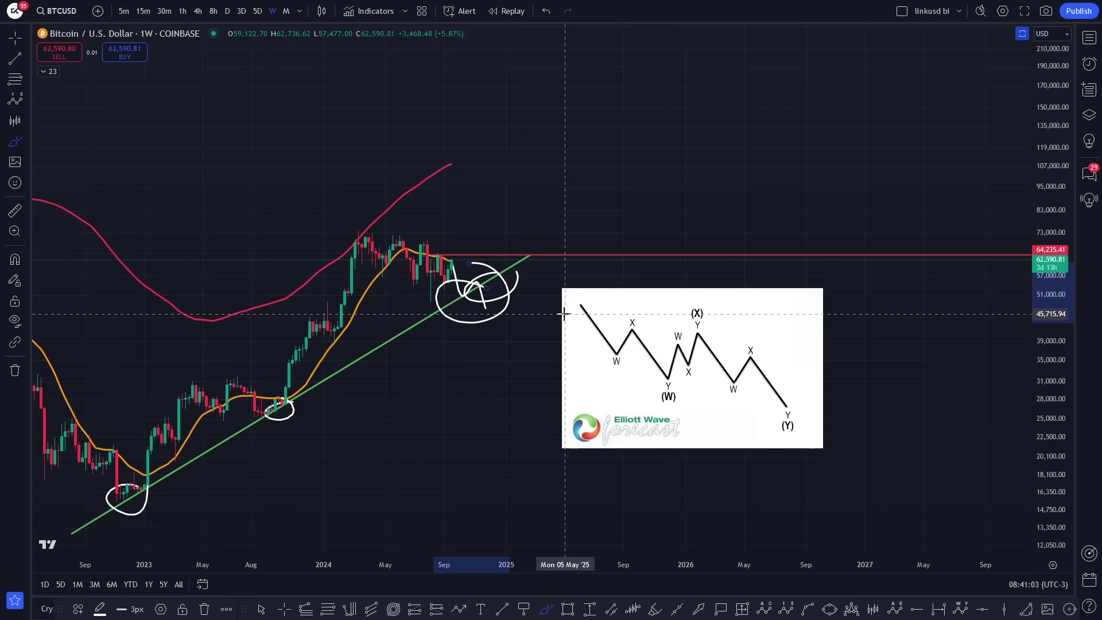
pyautogui.hotkey('ctrl', 'z')
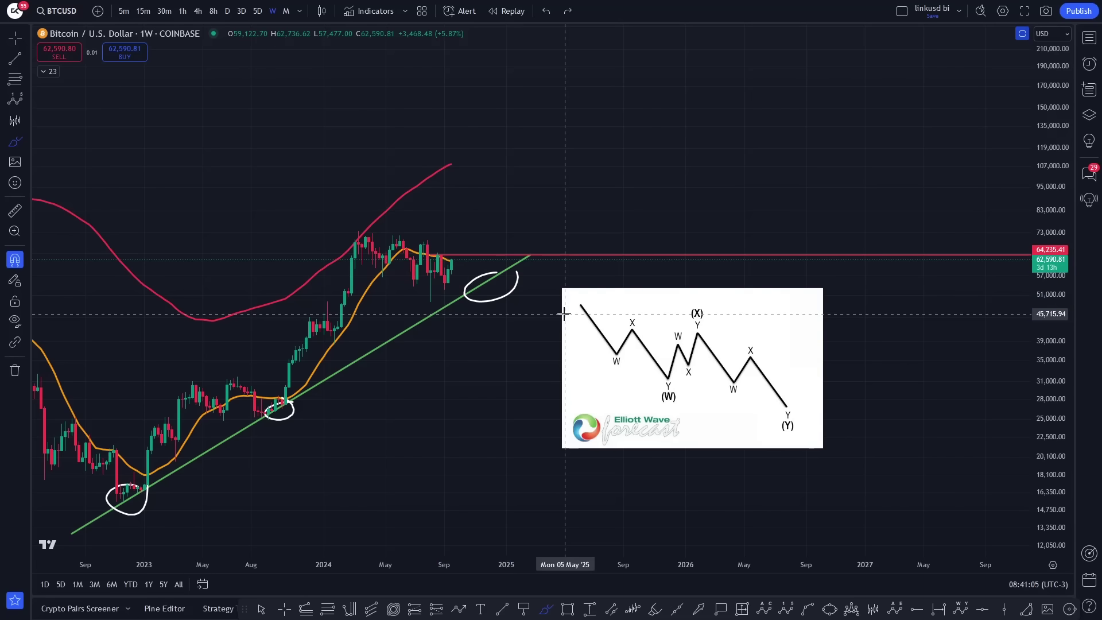
pyautogui.hotkey('ctrl', 'z')
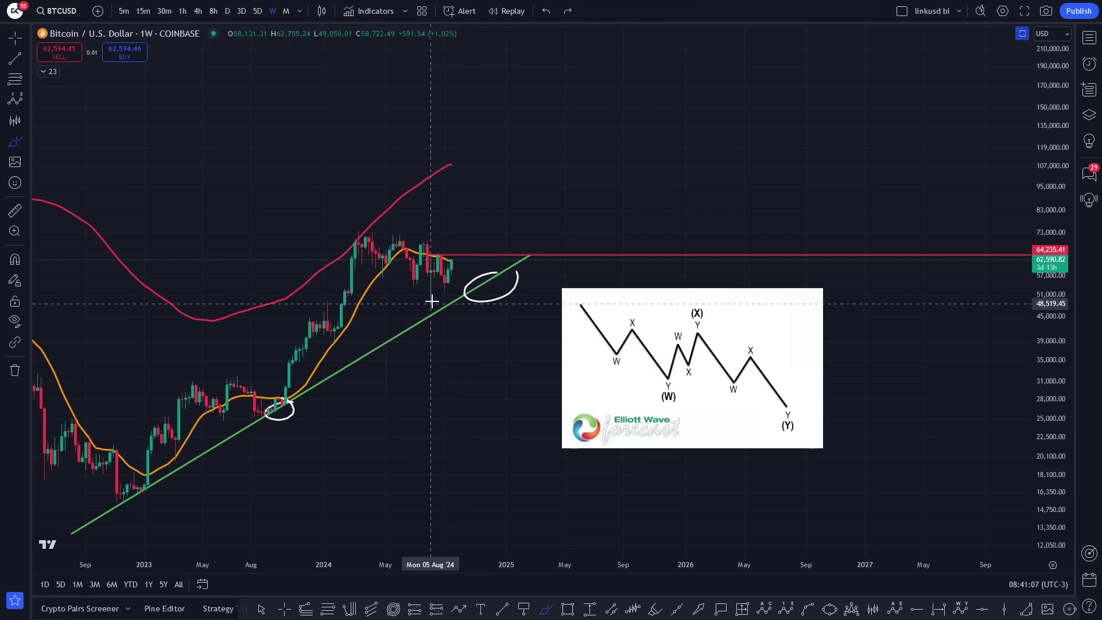
# Outline the narrowing rebound from the August 2024 low under the red resistance line, and circle the earlier lows on the green trendline.
pyautogui.moveTo(432, 300)
pyautogui.mouseDown()
pyautogui.moveTo(443, 270)
pyautogui.moveTo(462, 261)
pyautogui.moveTo(468, 272)
pyautogui.moveTo(491, 255)
pyautogui.mouseUp()
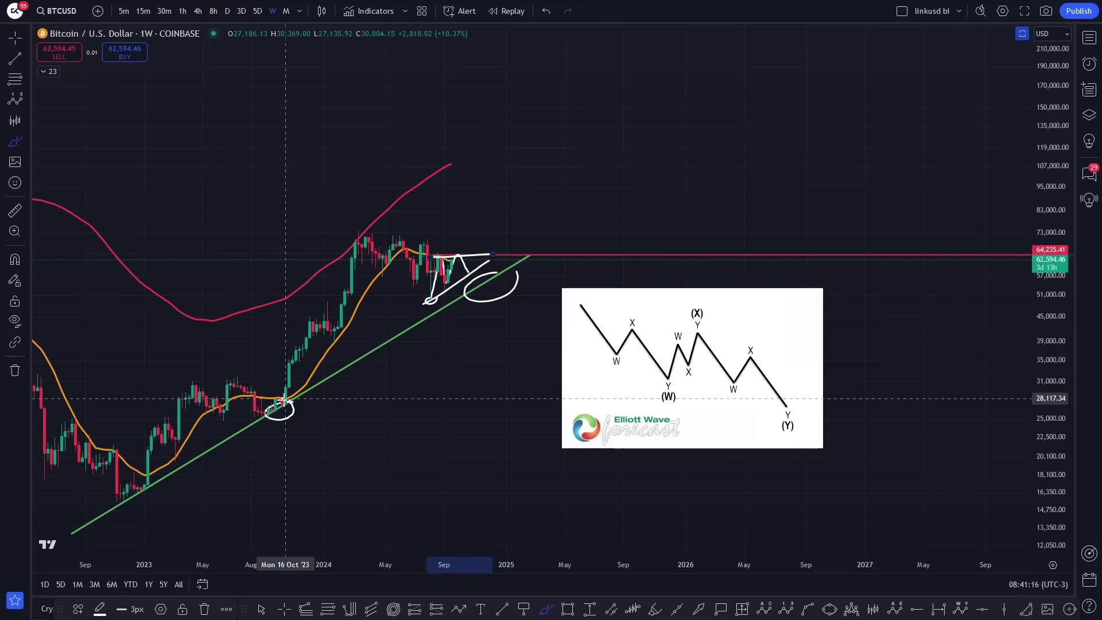
pyautogui.moveTo(291, 397)
pyautogui.mouseDown()
pyautogui.moveTo(290, 427)
pyautogui.moveTo(282, 401)
pyautogui.mouseUp()
pyautogui.moveTo(144, 483); pyautogui.dragTo(148, 484)
# Undo the rebound outline and all circles along the green trendline.
pyautogui.hotkey('ctrl', 'z')
pyautogui.hotkey('ctrl', 'z')
pyautogui.hotkey('ctrl', 'z')
pyautogui.hotkey('ctrl', 'z')
pyautogui.hotkey('ctrl', 'z')
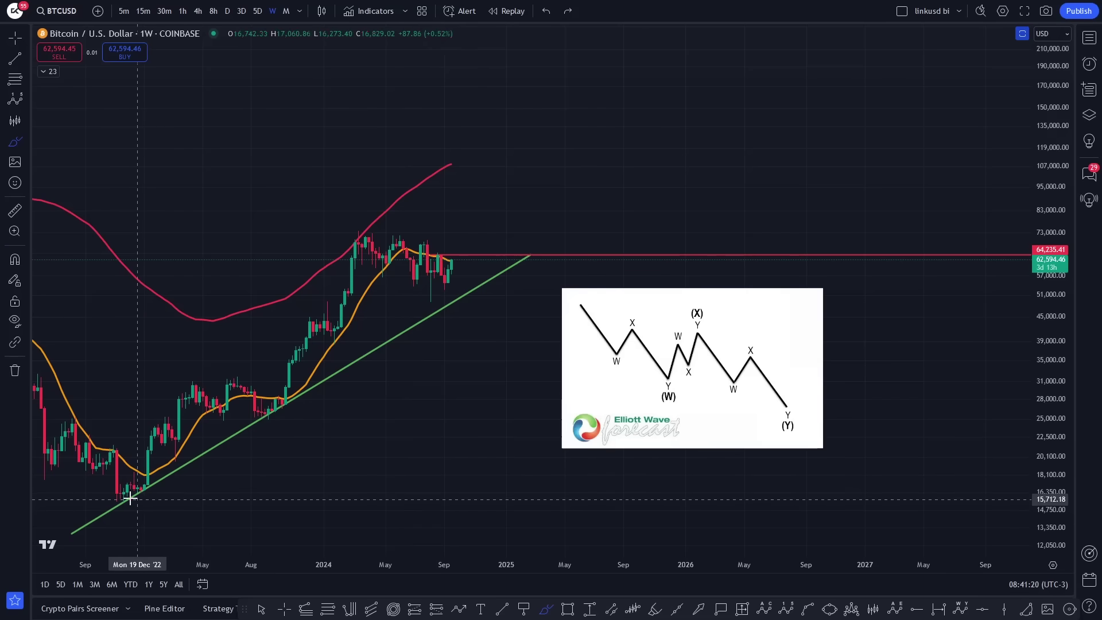
# Brush a resistance level with a zigzag breakout at each of the late-2022, autumn-2023 and August-2024 lows.
pyautogui.moveTo(122, 485)
pyautogui.mouseDown()
pyautogui.moveTo(143, 488)
pyautogui.moveTo(155, 423)
pyautogui.mouseUp()
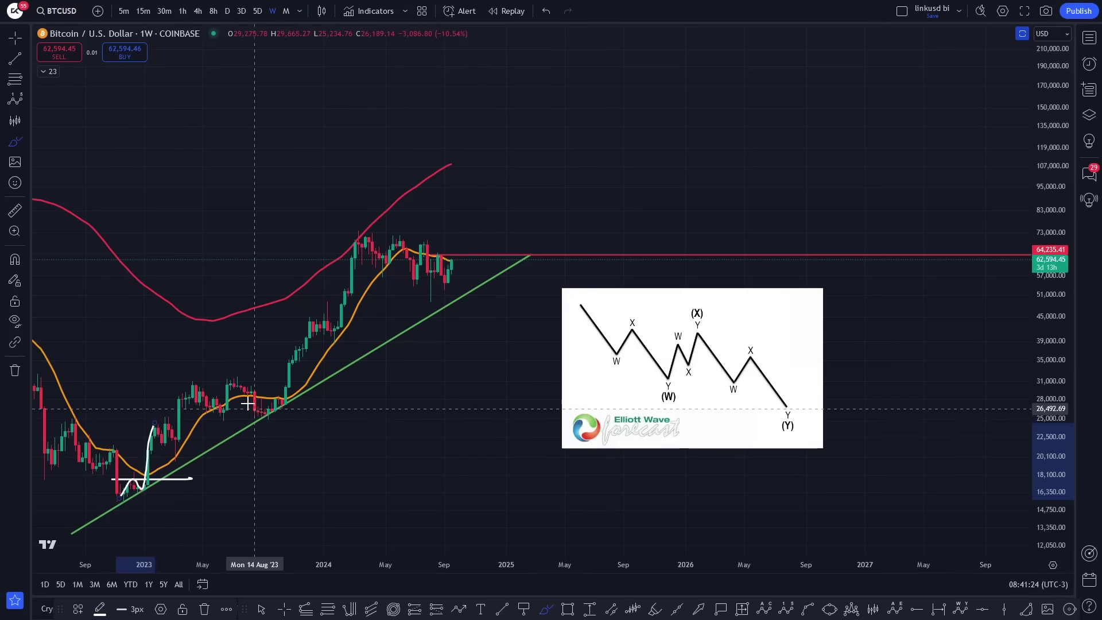
pyautogui.moveTo(250, 402); pyautogui.dragTo(313, 401)
pyautogui.moveTo(258, 421)
pyautogui.mouseDown()
pyautogui.moveTo(287, 406)
pyautogui.moveTo(320, 333)
pyautogui.mouseUp()
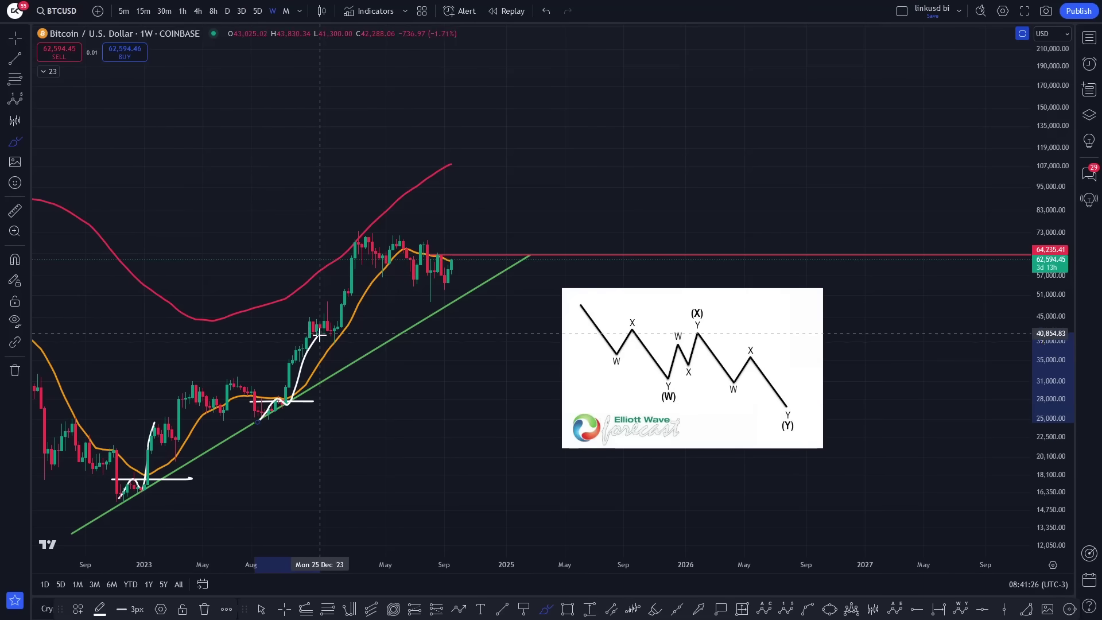
pyautogui.moveTo(438, 256); pyautogui.dragTo(514, 257)
pyautogui.moveTo(428, 303); pyautogui.dragTo(489, 205)
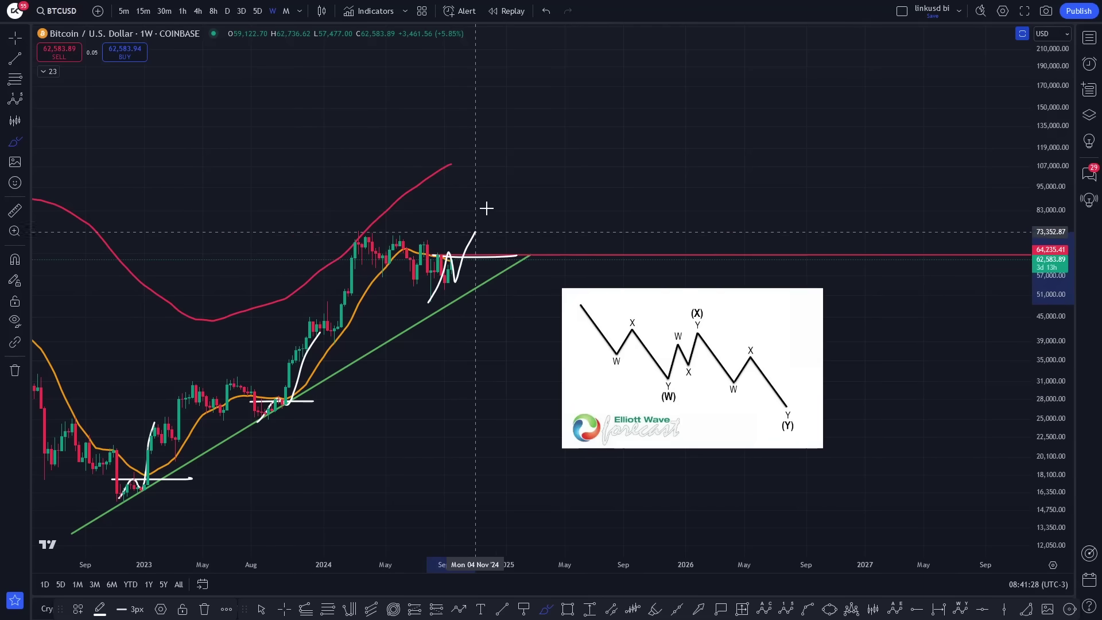
# Circle the three breakout patterns along the green trendline.
pyautogui.moveTo(307, 382)
pyautogui.mouseDown()
pyautogui.moveTo(288, 434)
pyautogui.moveTo(305, 382)
pyautogui.mouseUp()
pyautogui.moveTo(173, 468); pyautogui.dragTo(155, 466)
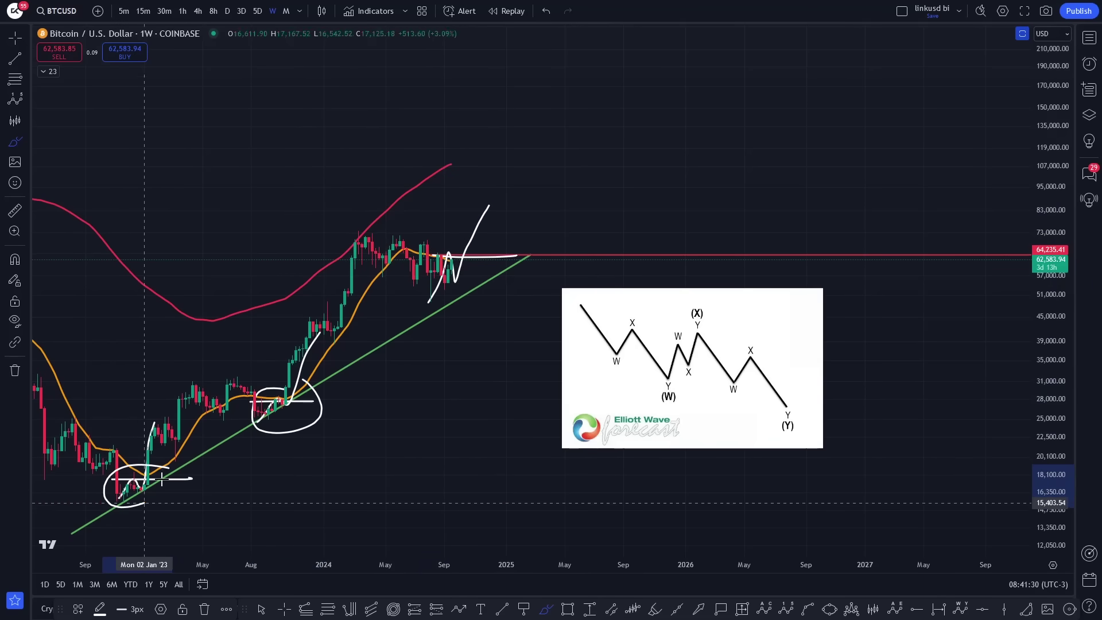
pyautogui.moveTo(468, 245)
pyautogui.mouseDown()
pyautogui.moveTo(476, 318)
pyautogui.moveTo(488, 265)
pyautogui.mouseUp()
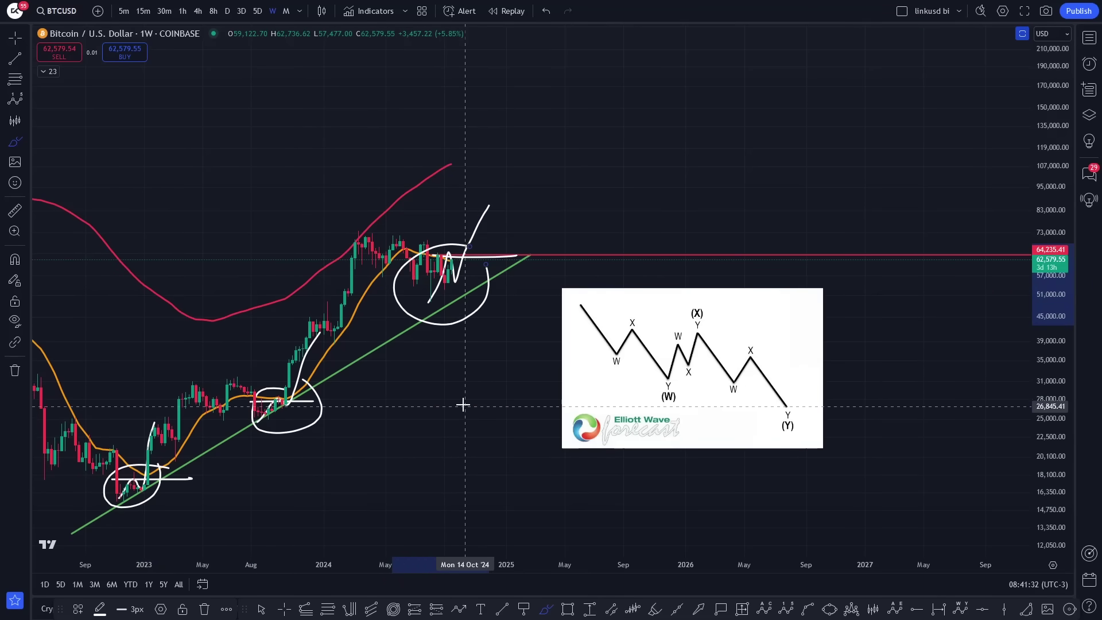
# Undo the circles and breakout sketches, and try a stroke along the rally from the late-2022 low to the March 2024 peak.
pyautogui.hotkey('ctrl', 'z')
pyautogui.hotkey('ctrl', 'z')
pyautogui.hotkey('ctrl', 'z')
pyautogui.hotkey('ctrl', 'z')
pyautogui.hotkey('ctrl', 'z')
pyautogui.hotkey('ctrl', 'z')
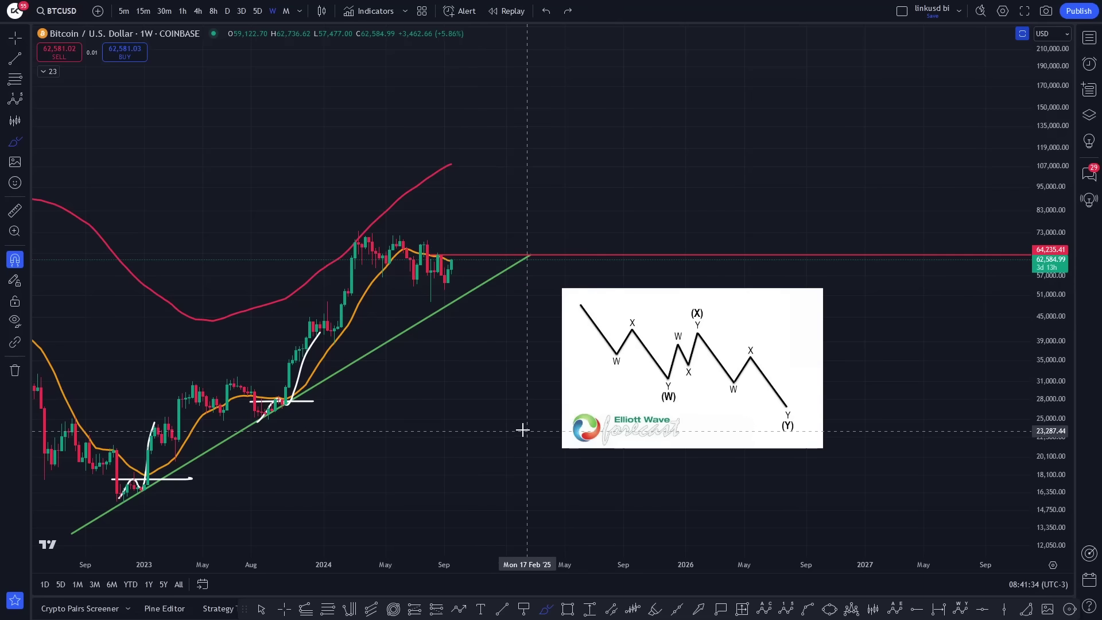
pyautogui.moveTo(129, 494)
pyautogui.mouseDown()
pyautogui.moveTo(192, 382)
pyautogui.moveTo(269, 410)
pyautogui.moveTo(376, 238)
pyautogui.mouseUp()
pyautogui.hotkey('ctrl', 'z')
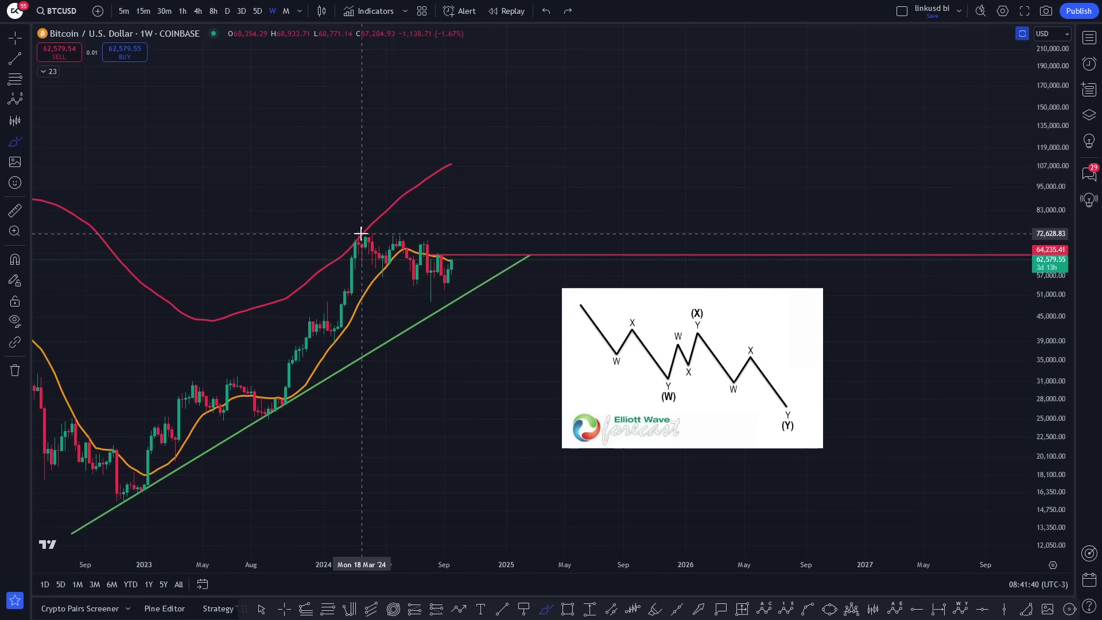
# Trace the 2024 zigzag consolidation, circle a projected breakout, and extend the rally from the August 2024 low to about 185,000.
pyautogui.moveTo(365, 231)
pyautogui.mouseDown()
pyautogui.moveTo(370, 244)
pyautogui.moveTo(409, 229)
pyautogui.moveTo(373, 238)
pyautogui.moveTo(386, 261)
pyautogui.moveTo(425, 246)
pyautogui.moveTo(436, 294)
pyautogui.moveTo(496, 149)
pyautogui.moveTo(402, 298)
pyautogui.moveTo(508, 111)
pyautogui.mouseUp()
pyautogui.hotkey('ctrl', 'z')
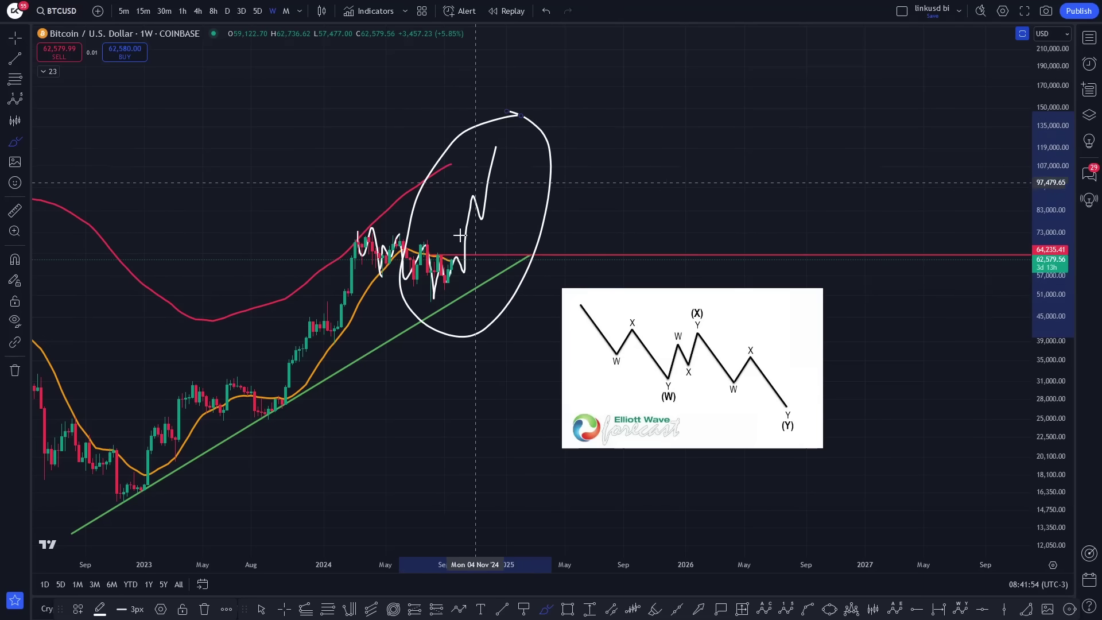
pyautogui.moveTo(436, 300)
pyautogui.mouseDown()
pyautogui.moveTo(456, 274)
pyautogui.moveTo(513, 72)
pyautogui.mouseUp()
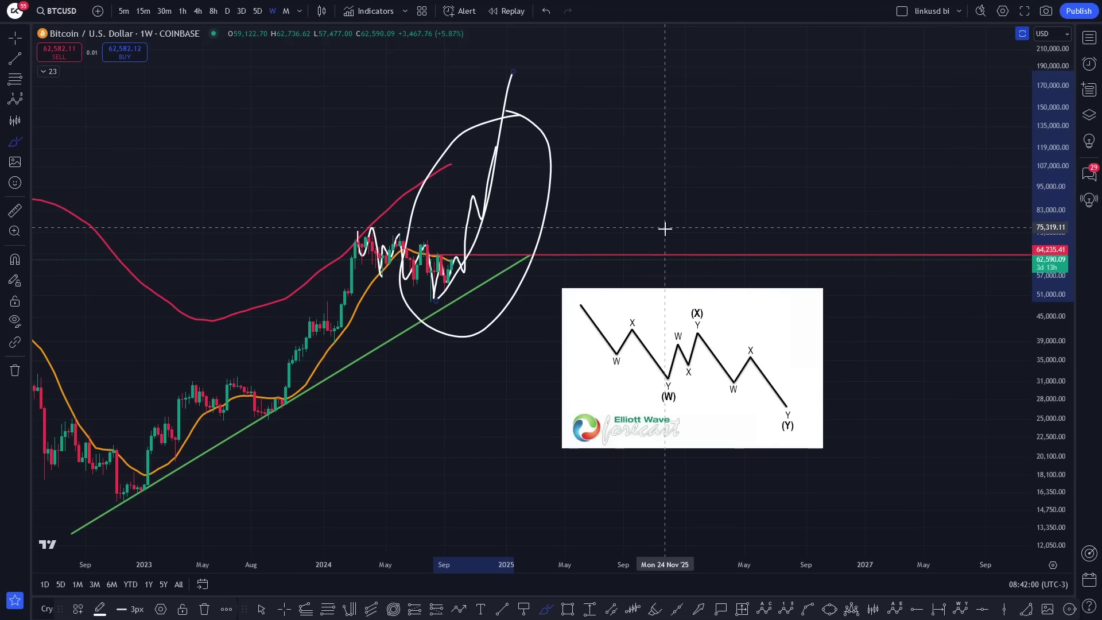
# Draw a large X in the empty area above early 2026, and clear all brush marks from the chart.
pyautogui.moveTo(699, 155); pyautogui.dragTo(754, 76)
pyautogui.moveTo(704, 69); pyautogui.dragTo(764, 138)
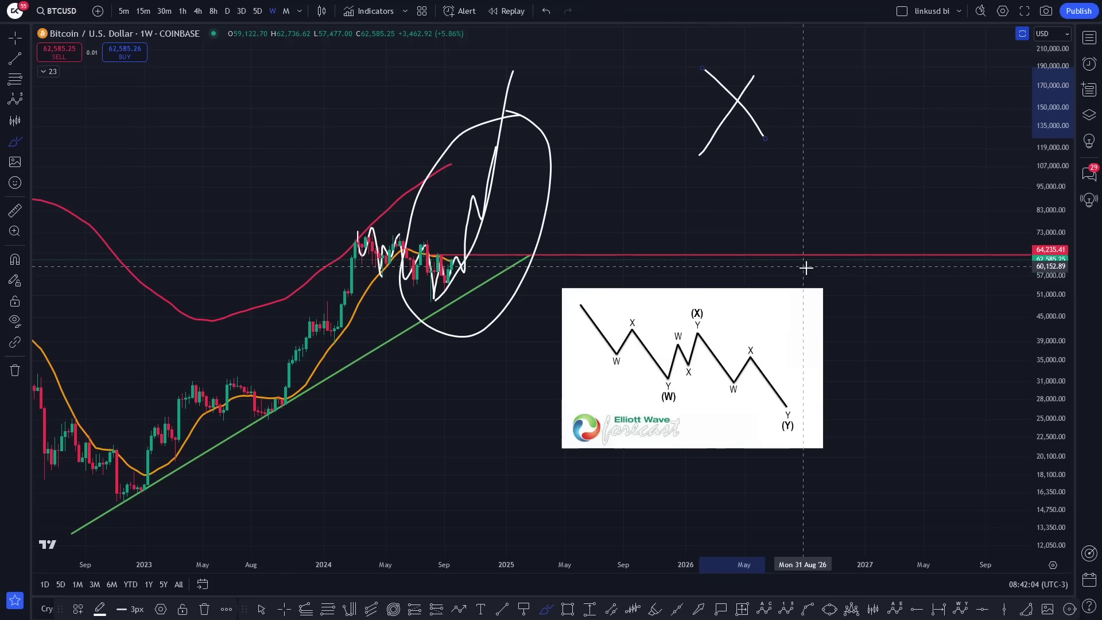
pyautogui.hotkey('ctrl', 'z')
pyautogui.hotkey('ctrl', 'z')
pyautogui.hotkey('ctrl', 'z')
pyautogui.hotkey('ctrl', 'z')
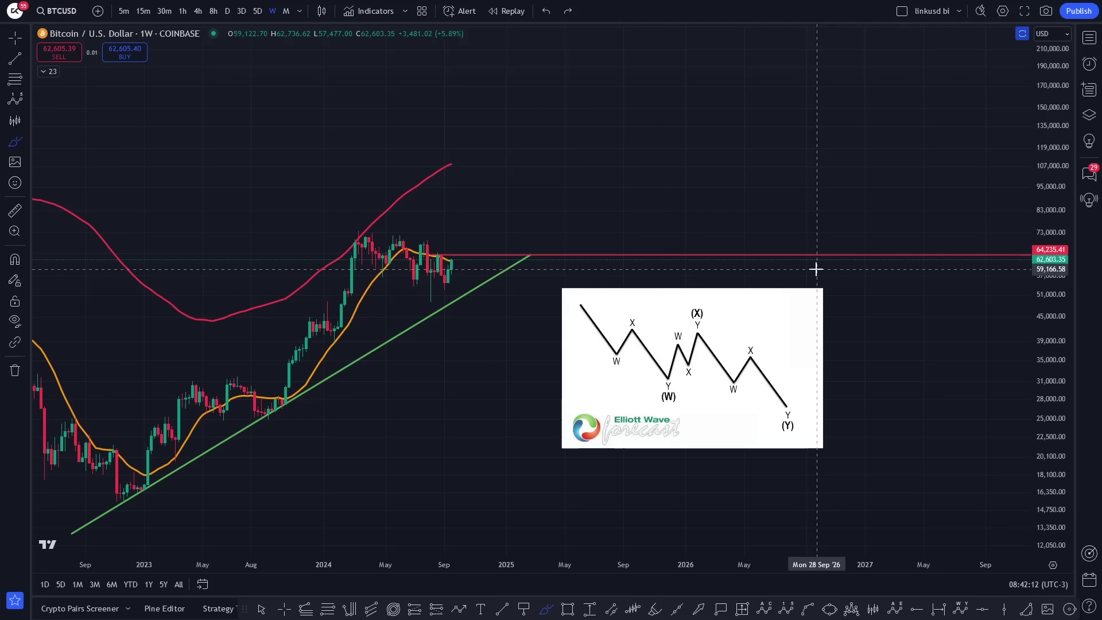
# Sketch a circled peak near 155,000 at the end of 2024, followed by a pullback to about 84,000 and a circled lower high.
pyautogui.moveTo(435, 295)
pyautogui.mouseDown()
pyautogui.moveTo(448, 285)
pyautogui.moveTo(466, 175)
pyautogui.moveTo(511, 62)
pyautogui.mouseUp()
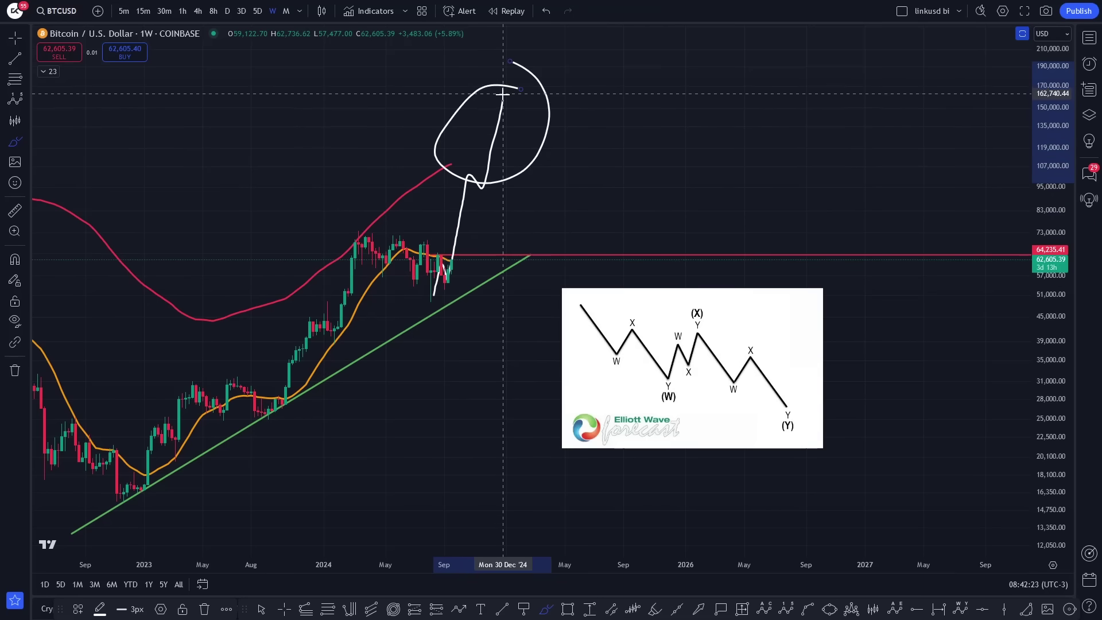
pyautogui.moveTo(504, 103); pyautogui.dragTo(524, 189)
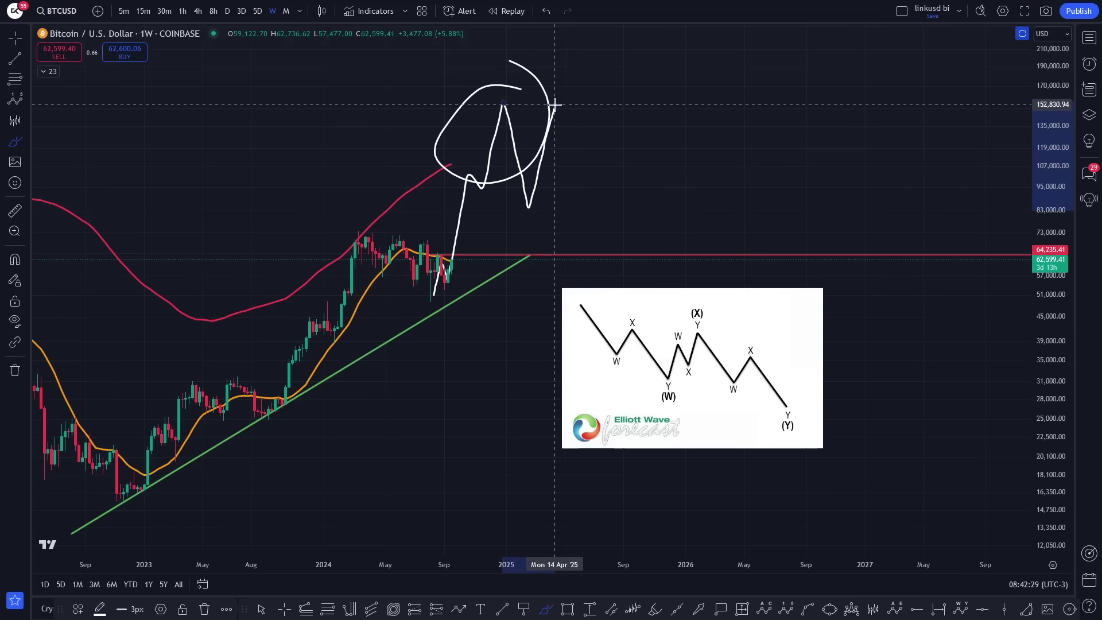
pyautogui.moveTo(550, 109)
pyautogui.mouseDown()
pyautogui.moveTo(554, 118)
pyautogui.moveTo(545, 76)
pyautogui.mouseUp()
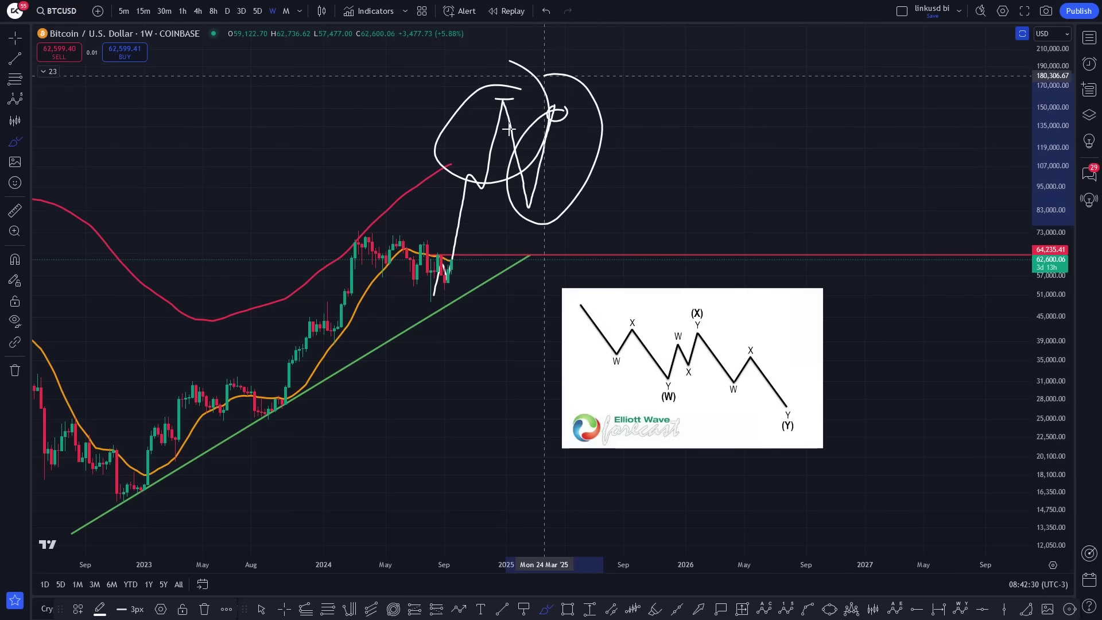
pyautogui.moveTo(509, 129); pyautogui.dragTo(579, 146)
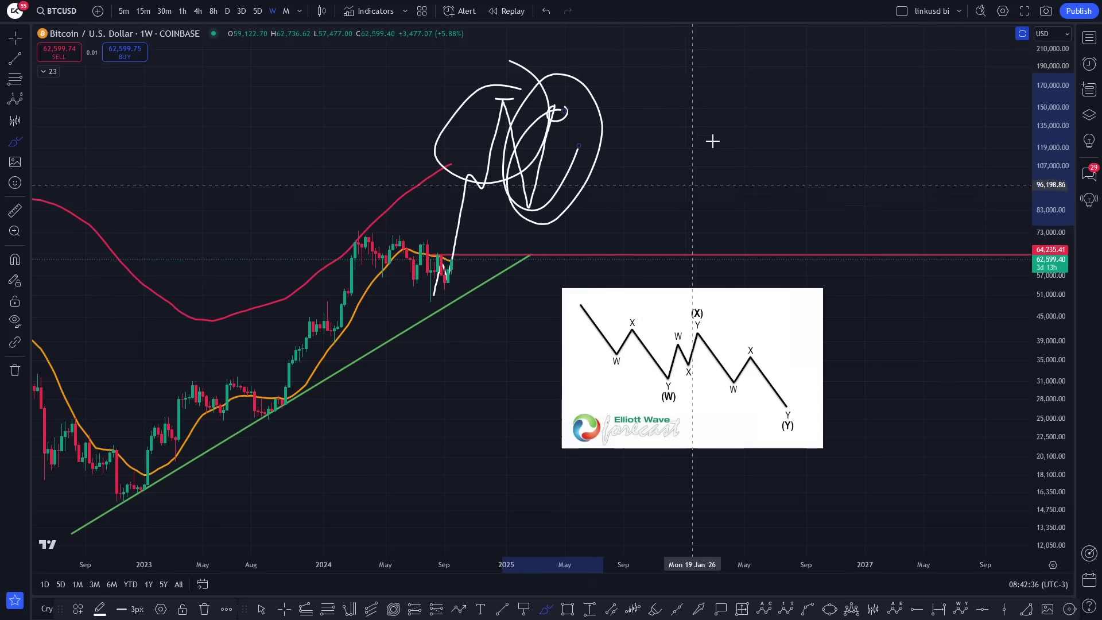
# Undo the sketch of the peak, pullback and lower high.
pyautogui.hotkey('ctrl', 'z')
pyautogui.hotkey('ctrl', 'z')
pyautogui.hotkey('ctrl', 'z')
pyautogui.hotkey('ctrl', 'z')
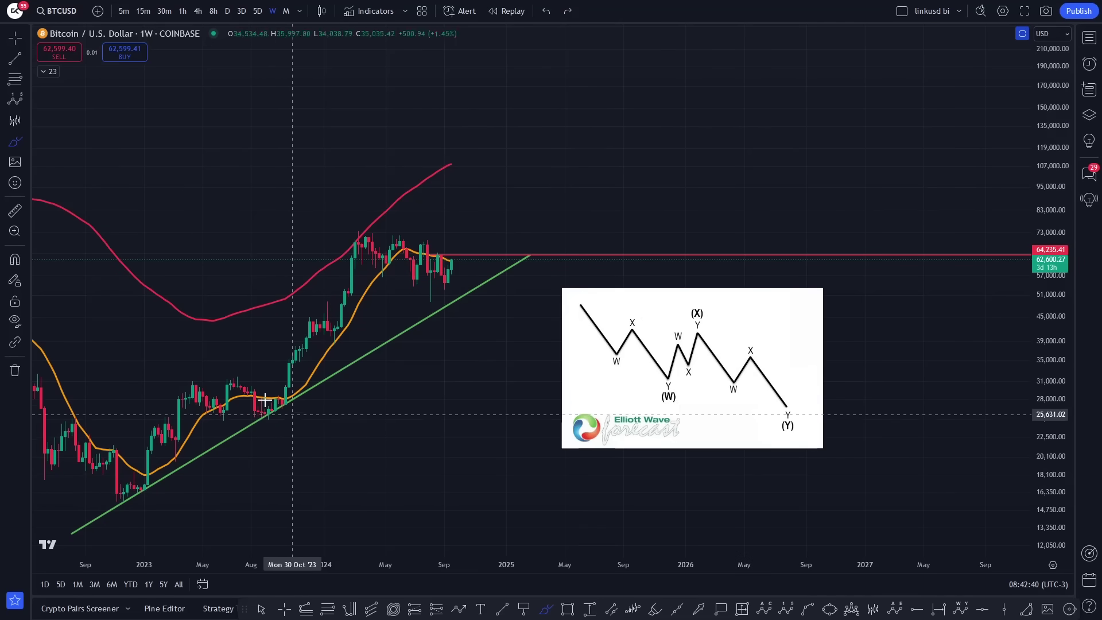
# Sketch a late-2025 peak near 195,000, a drop and a circled second rally, plus a smaller peak near 127,000 from the September 2024 low.
pyautogui.moveTo(559, 236)
pyautogui.mouseDown()
pyautogui.moveTo(671, 59)
pyautogui.moveTo(724, 196)
pyautogui.moveTo(752, 158)
pyautogui.moveTo(793, 32)
pyautogui.moveTo(849, 30)
pyautogui.moveTo(721, 218)
pyautogui.moveTo(795, 35)
pyautogui.mouseUp()
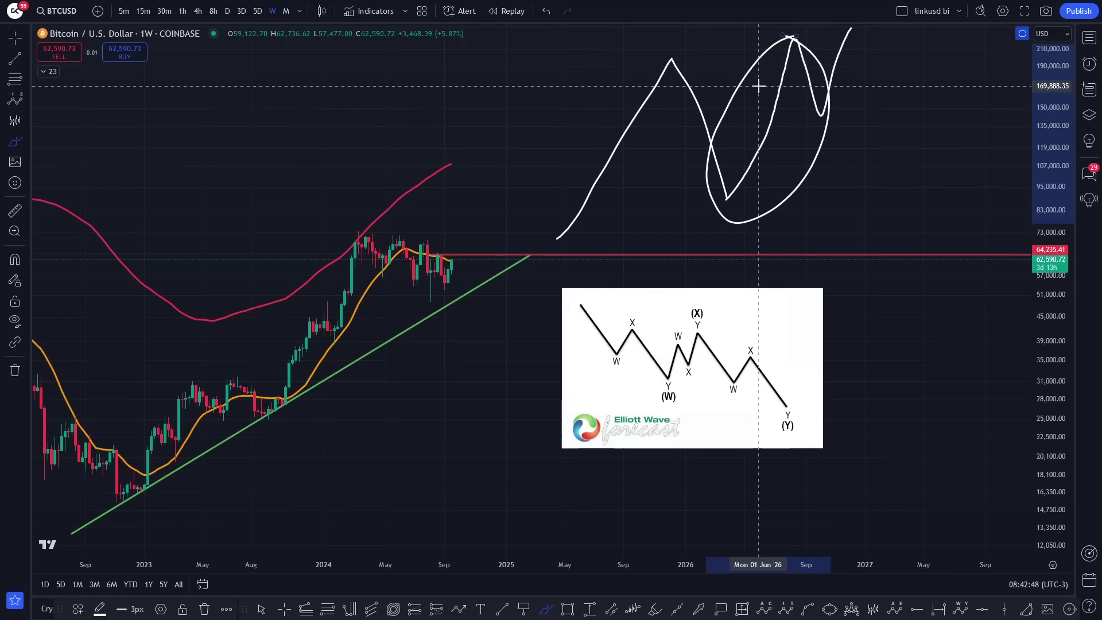
pyautogui.moveTo(441, 298)
pyautogui.mouseDown()
pyautogui.moveTo(489, 143)
pyautogui.moveTo(499, 160)
pyautogui.mouseUp()
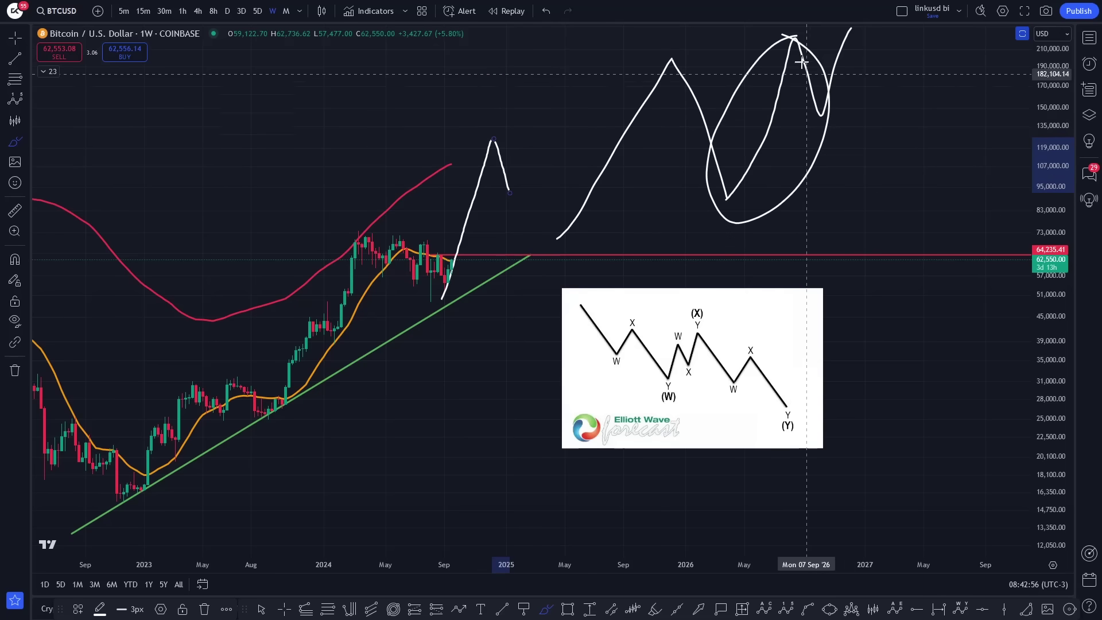
pyautogui.moveTo(798, 41); pyautogui.dragTo(800, 66)
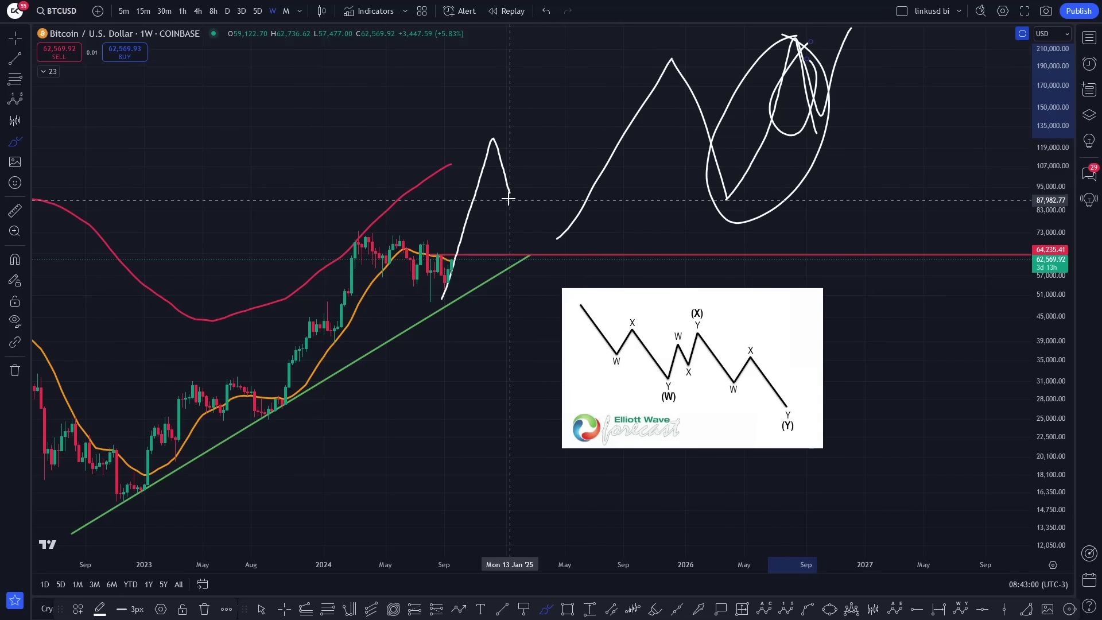
# Add a rebound to a lower high near 115,000 in early 2025, and mark the levels of the smaller sketch's two tops.
pyautogui.moveTo(510, 195)
pyautogui.mouseDown()
pyautogui.moveTo(530, 156)
pyautogui.moveTo(545, 153)
pyautogui.mouseUp()
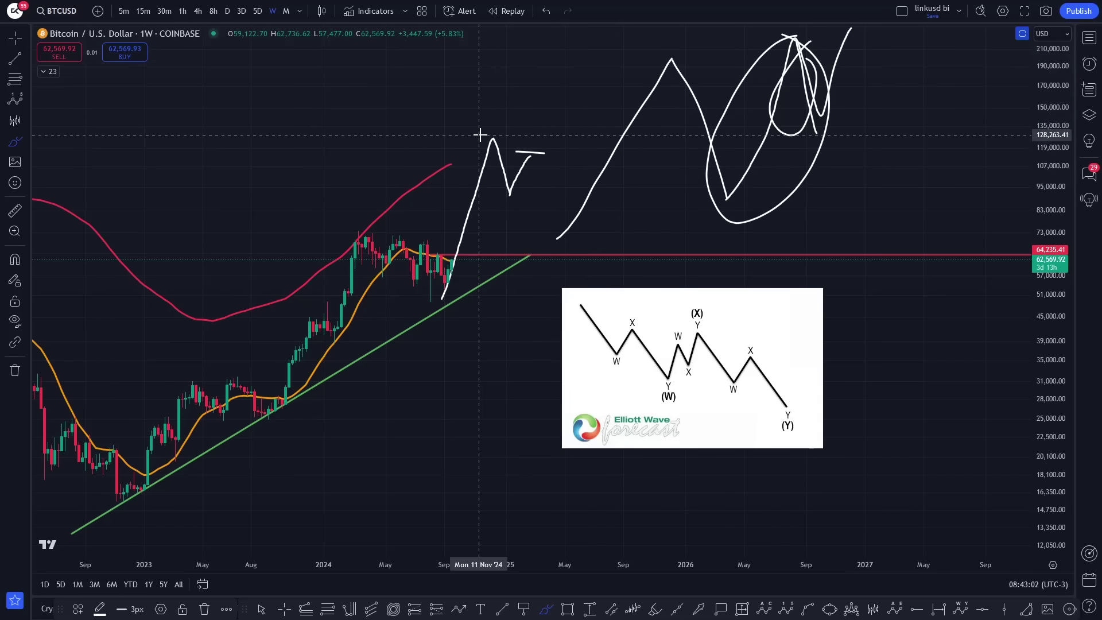
pyautogui.moveTo(482, 136); pyautogui.dragTo(489, 136)
pyautogui.moveTo(855, 28); pyautogui.dragTo(838, 30)
# Undo the smaller sketch and the circled second rally, back to the late-2025 peak and its drop.
pyautogui.hotkey('ctrl', 'z')
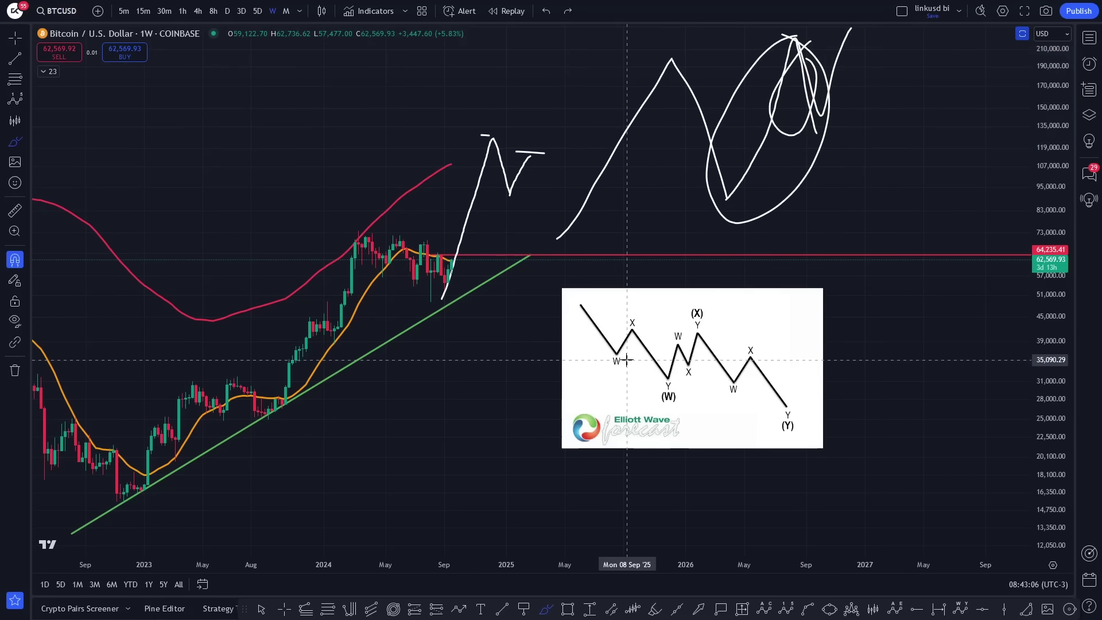
pyautogui.hotkey('ctrl', 'z')
pyautogui.hotkey('ctrl', 'z')
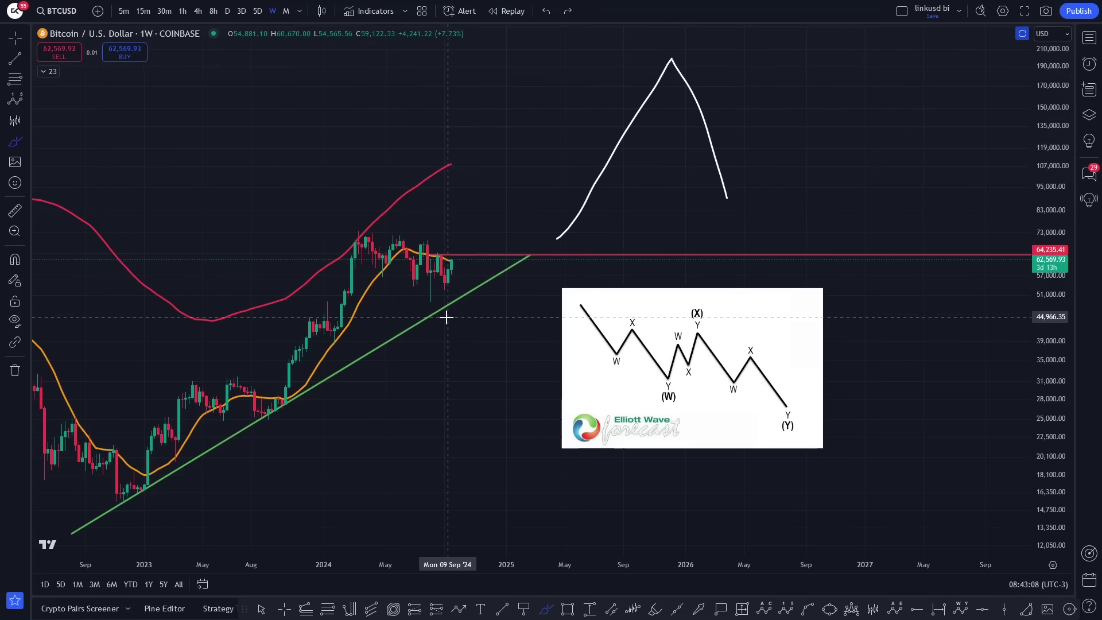
# Leave the brush and examine the 2018–2020 Bitcoin correction labelled (A), (B), (C) on the weekly chart.
pyautogui.scroll(-5, 447, 316)
pyautogui.click(10, 39)
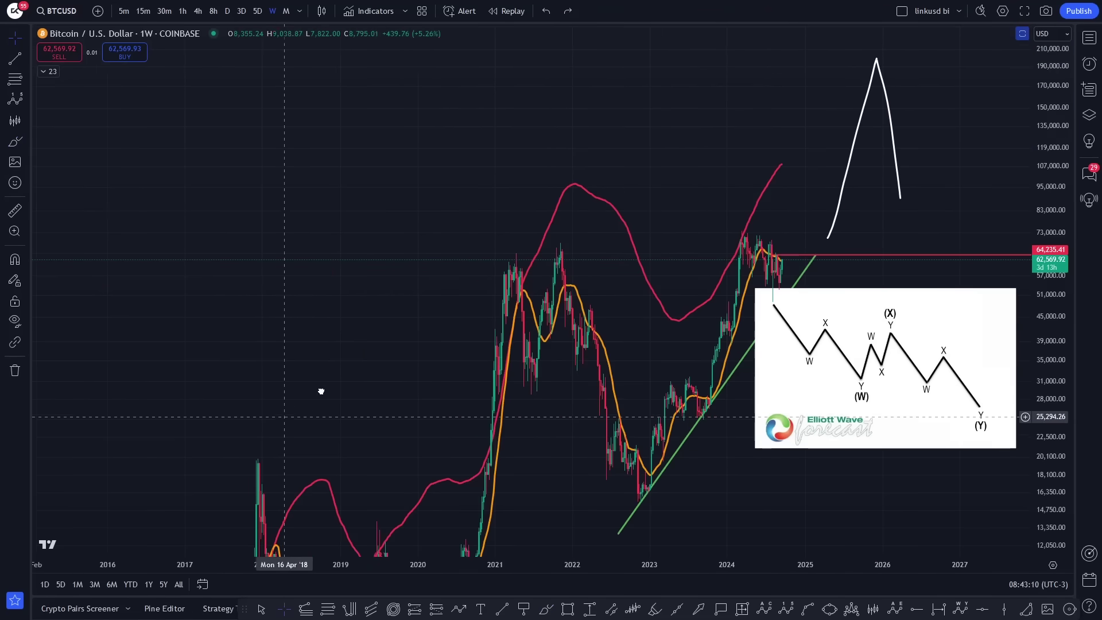
pyautogui.scroll(5, 438, 313)
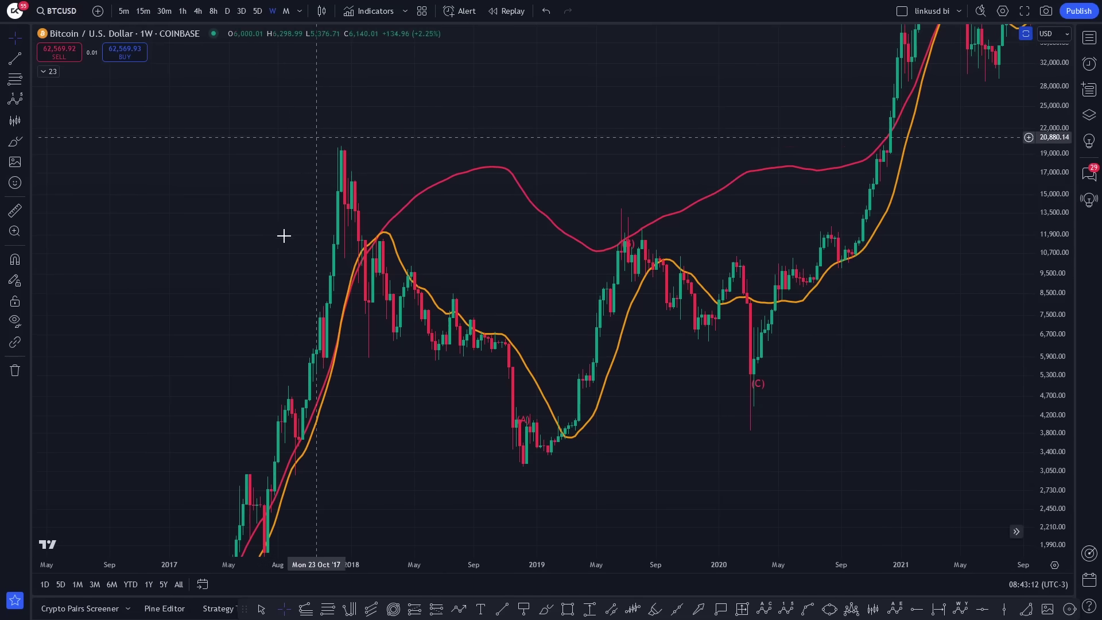
pyautogui.moveTo(462, 207); pyautogui.dragTo(192, 232)
pyautogui.scroll(-3, 635, 287)
pyautogui.moveTo(811, 312); pyautogui.dragTo(799, 312)
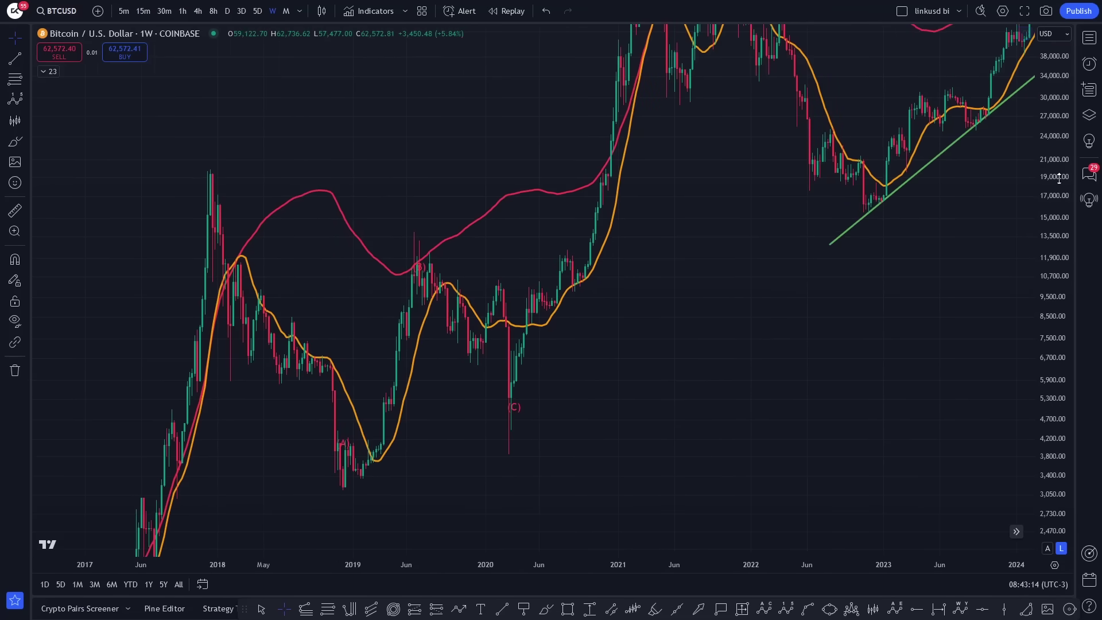
# Move the Elliott Wave reference image below the price action, clear of the late-2025 peak sketch.
pyautogui.moveTo(1058, 178); pyautogui.dragTo(1058, 347)
pyautogui.moveTo(948, 356); pyautogui.dragTo(824, 372)
pyautogui.moveTo(647, 454); pyautogui.dragTo(765, 455)
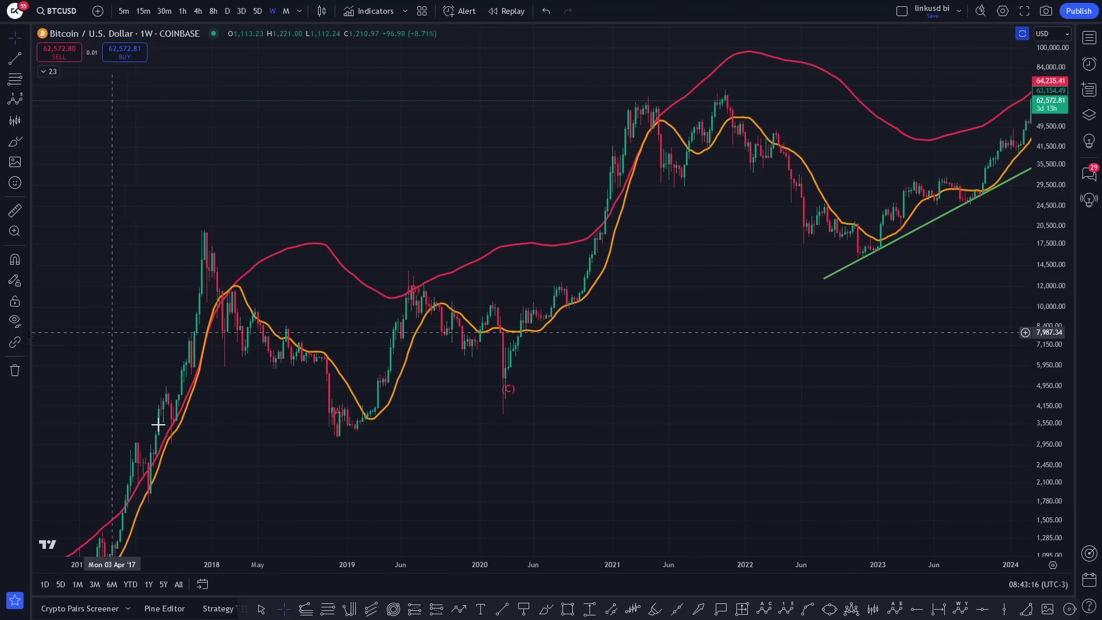
pyautogui.moveTo(856, 397); pyautogui.dragTo(659, 434)
pyautogui.scroll(-4, 696, 446)
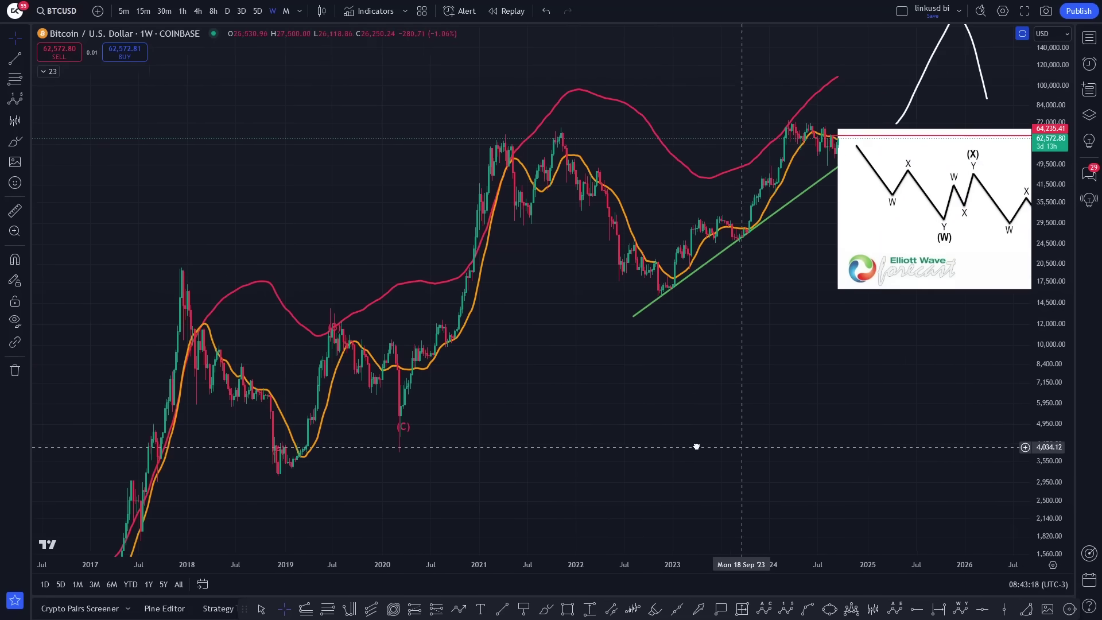
pyautogui.moveTo(899, 167); pyautogui.dragTo(921, 279)
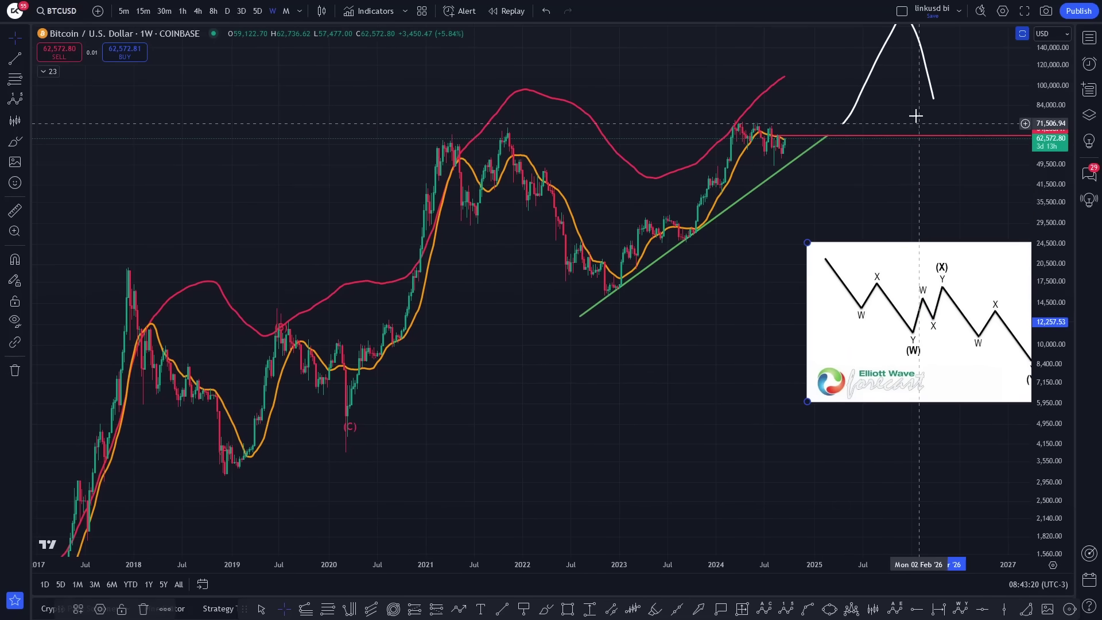
pyautogui.moveTo(916, 119); pyautogui.dragTo(859, 147)
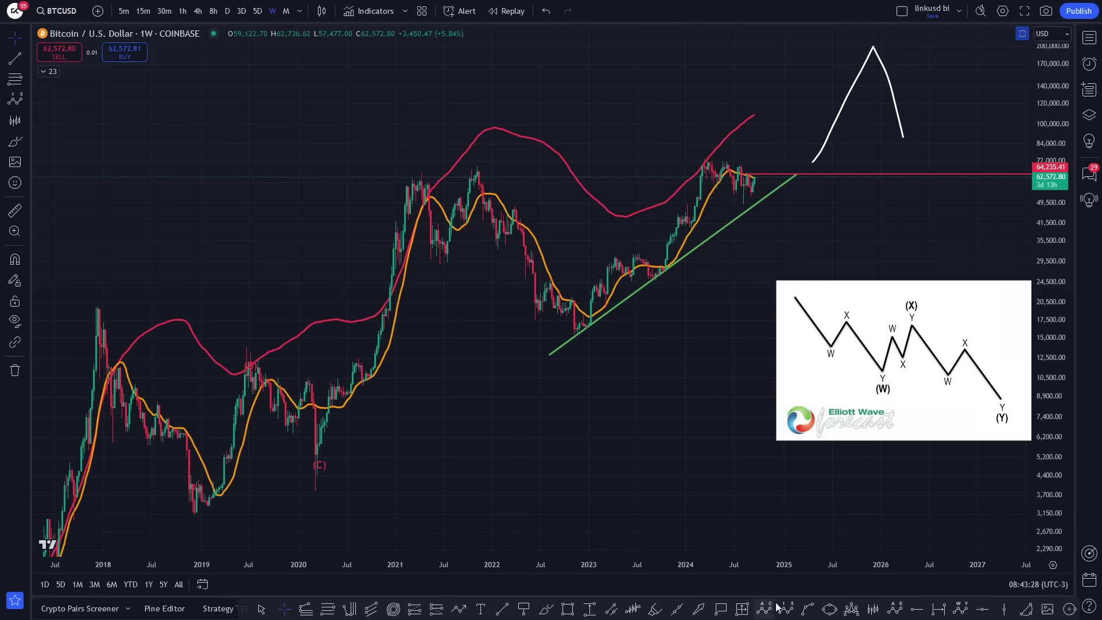
# Label an impulse (0)–(5) from the December 2018 low through the 2019 high, 2020 low, 2021 high and 2022 low to about 154,000 in March 2025.
pyautogui.click(194, 512)
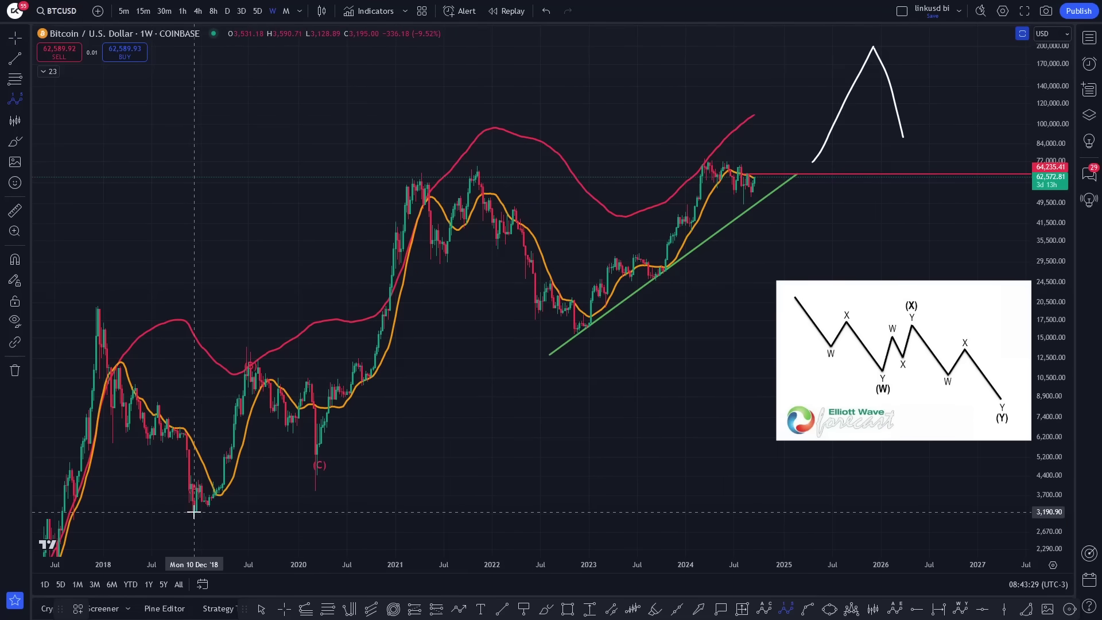
pyautogui.click(248, 350)
pyautogui.click(320, 498)
pyautogui.click(421, 177)
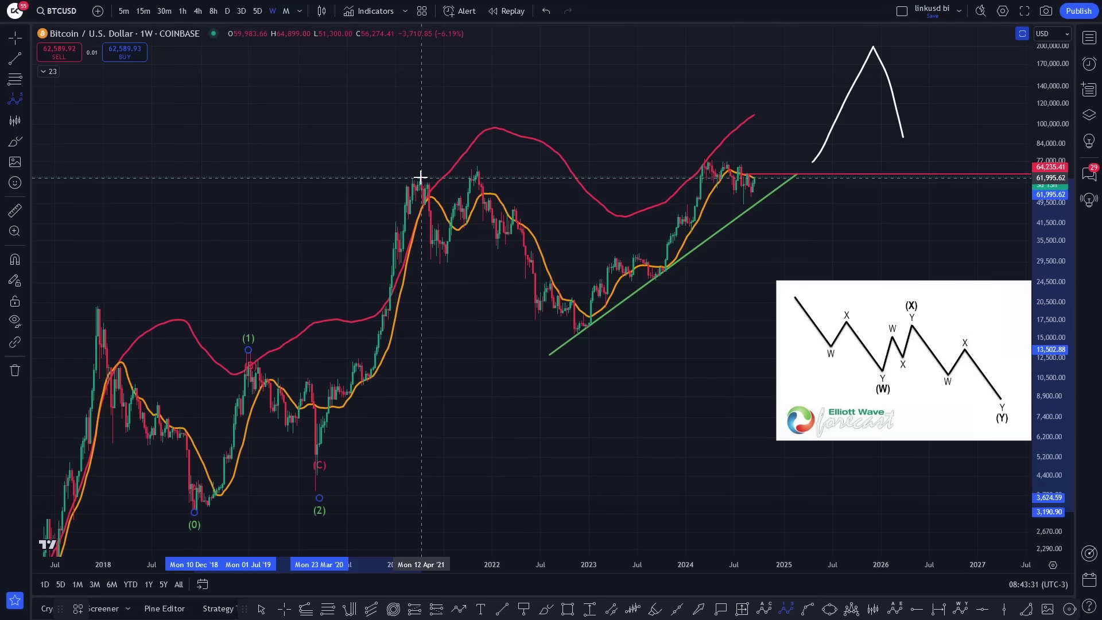
pyautogui.click(575, 338)
pyautogui.click(807, 75)
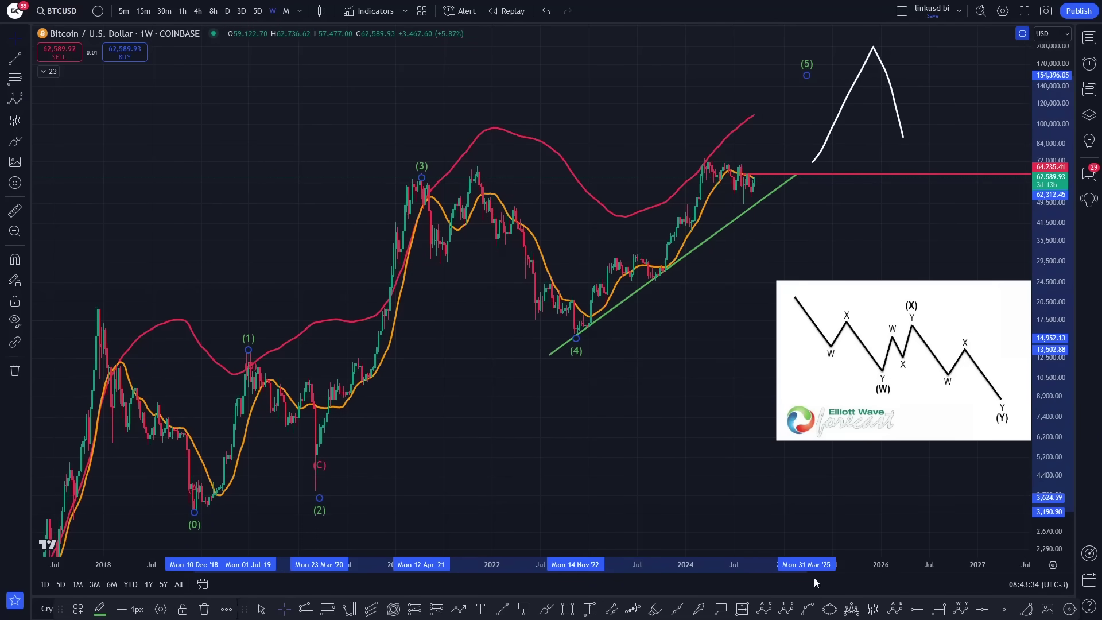
# Label an (A)-(B)-(C) correction from wave (5), with (A) near 68,000, (B) near 118,000 and (C) near 37,000 by mid-2026.
pyautogui.click(766, 611)
pyautogui.click(805, 80)
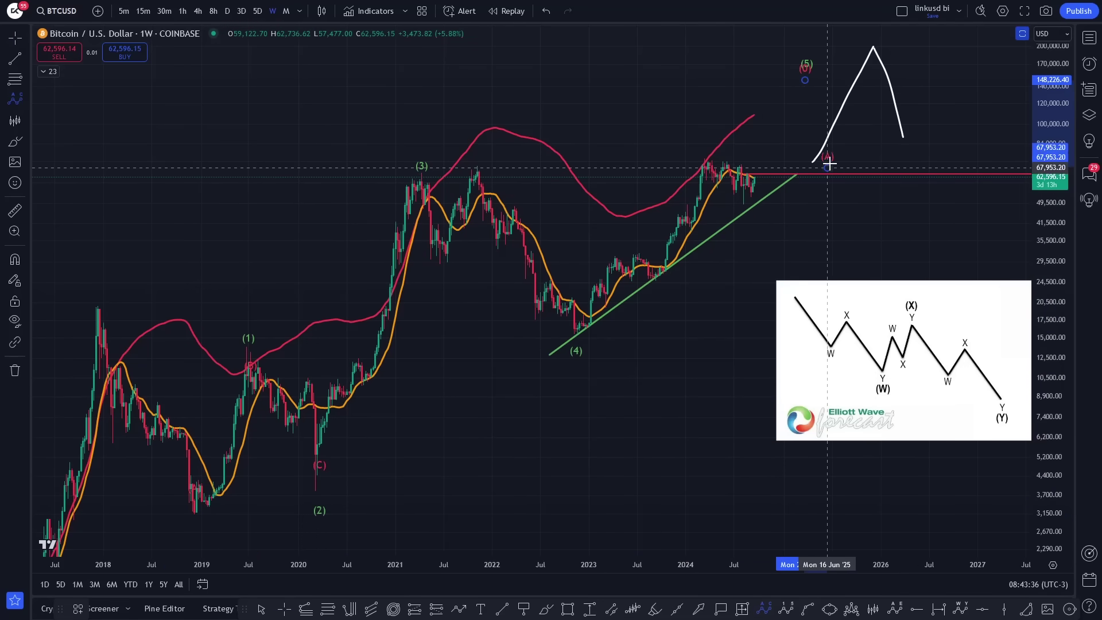
pyautogui.click(827, 168)
pyautogui.click(861, 106)
pyautogui.click(920, 236)
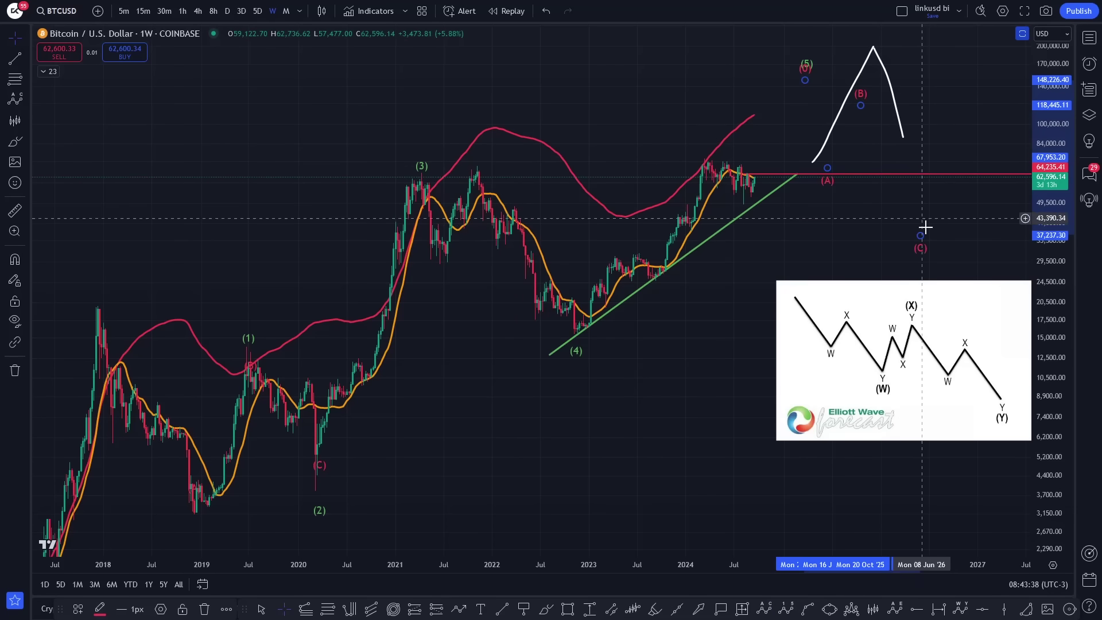
# Circle the projected wave (B) area on the late-2025 peak sketch and the matching early-2018 rebound with the brush.
pyautogui.click(15, 141)
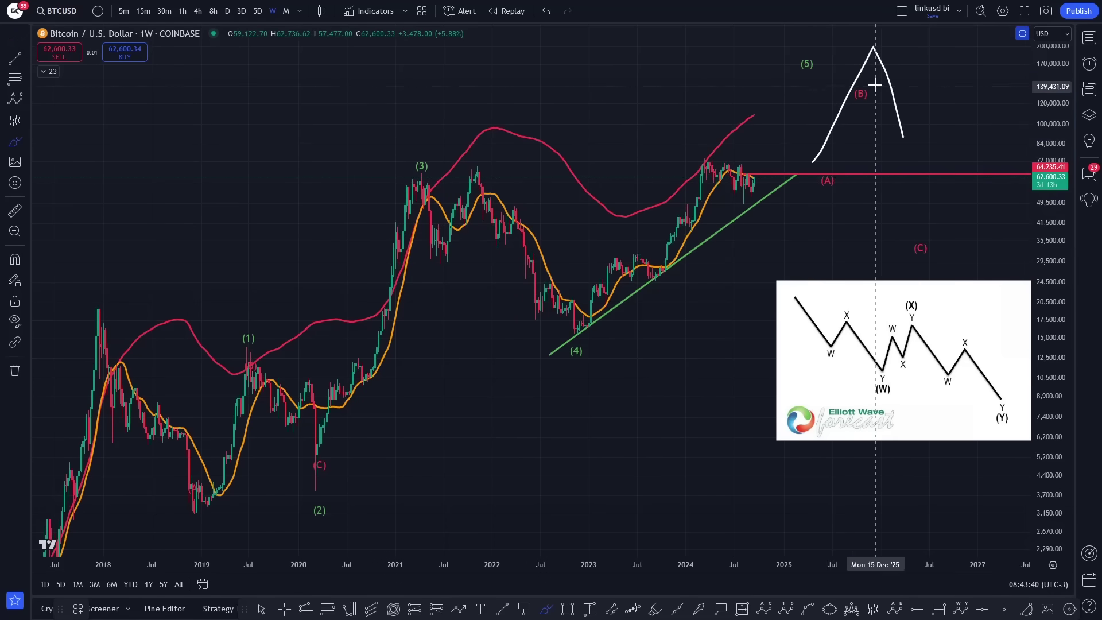
pyautogui.moveTo(873, 84); pyautogui.dragTo(889, 72)
pyautogui.scroll(-1, 402, 339)
pyautogui.moveTo(204, 330)
pyautogui.mouseDown()
pyautogui.moveTo(186, 350)
pyautogui.moveTo(208, 321)
pyautogui.mouseUp()
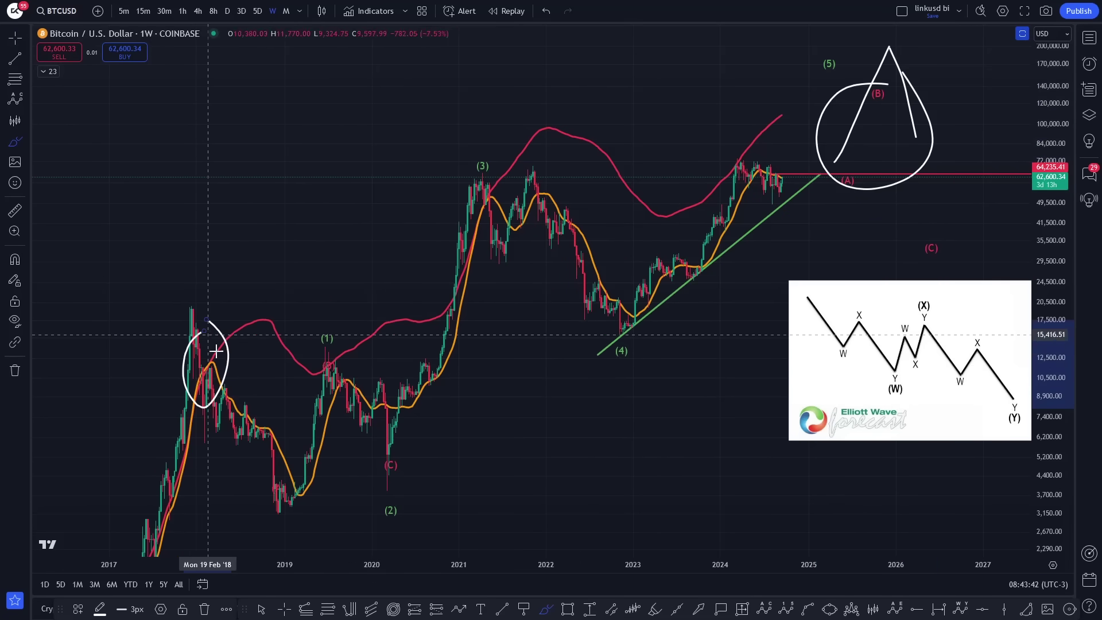
# Overlay TOTAL2 on the Bitcoin chart as a comparison symbol with a new price scale.
pyautogui.click(97, 11)
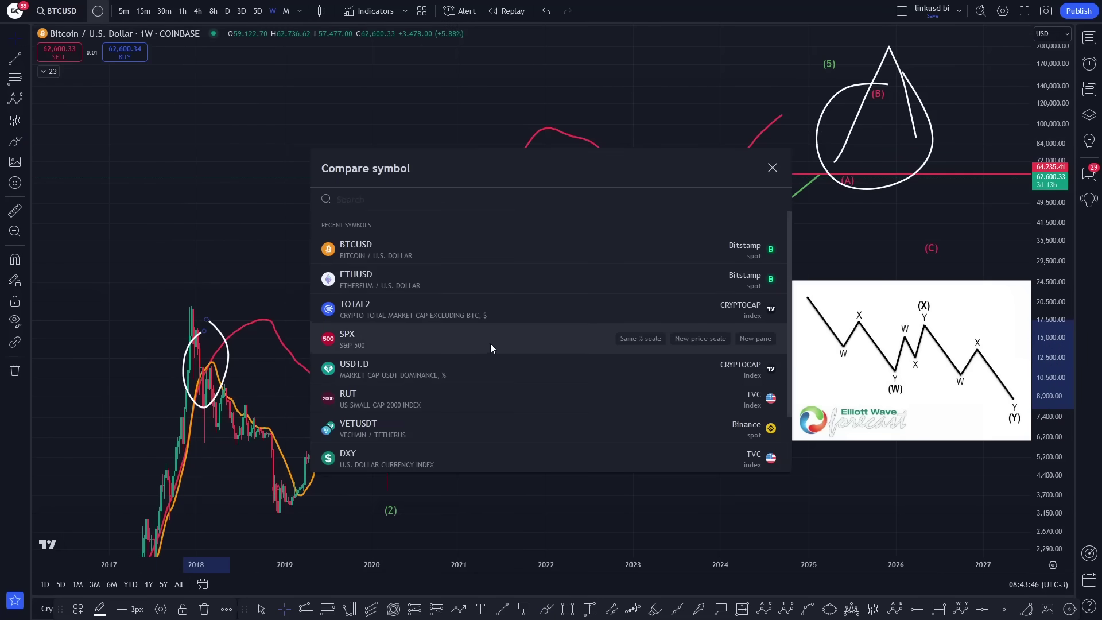
pyautogui.scroll(-1, 494, 310)
pyautogui.click(707, 253)
pyautogui.click(773, 168)
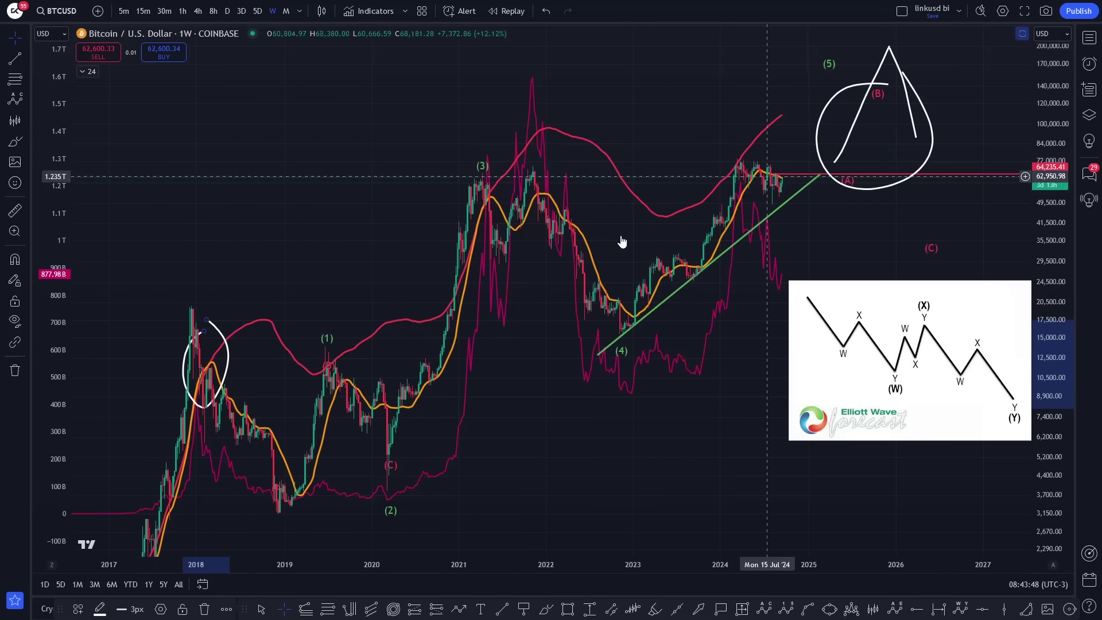
# Trace Bitcoin's drop and rebound after its December 2017 top, and circle the TOTAL2 peak of January 2018.
pyautogui.scroll(5, 228, 357)
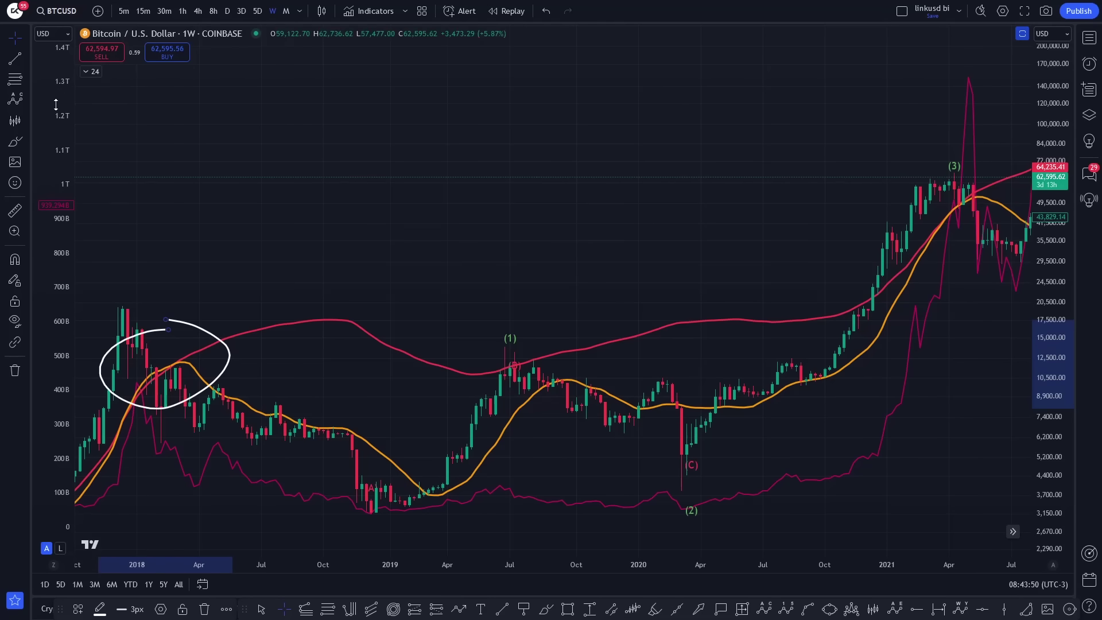
pyautogui.click(15, 142)
pyautogui.moveTo(130, 365)
pyautogui.mouseDown()
pyautogui.moveTo(142, 326)
pyautogui.moveTo(142, 376)
pyautogui.mouseUp()
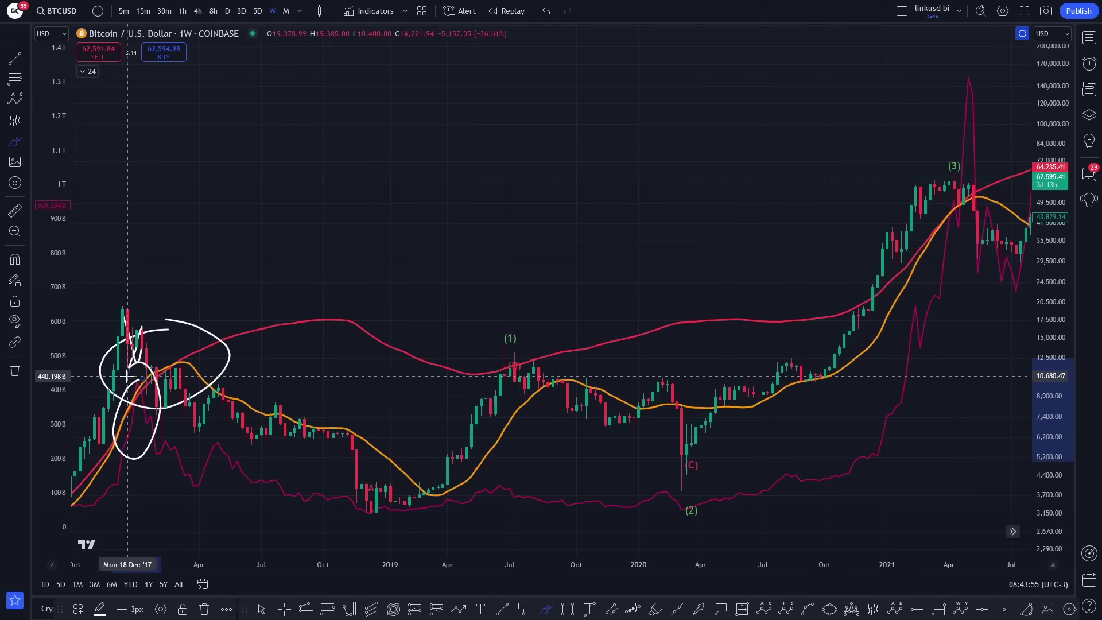
pyautogui.click(13, 40)
# Sketch a path from the August 2024 low to about 180,000 in early 2025, down to (A) and up to (B), circling the top and rebound.
pyautogui.moveTo(563, 153); pyautogui.dragTo(150, 172)
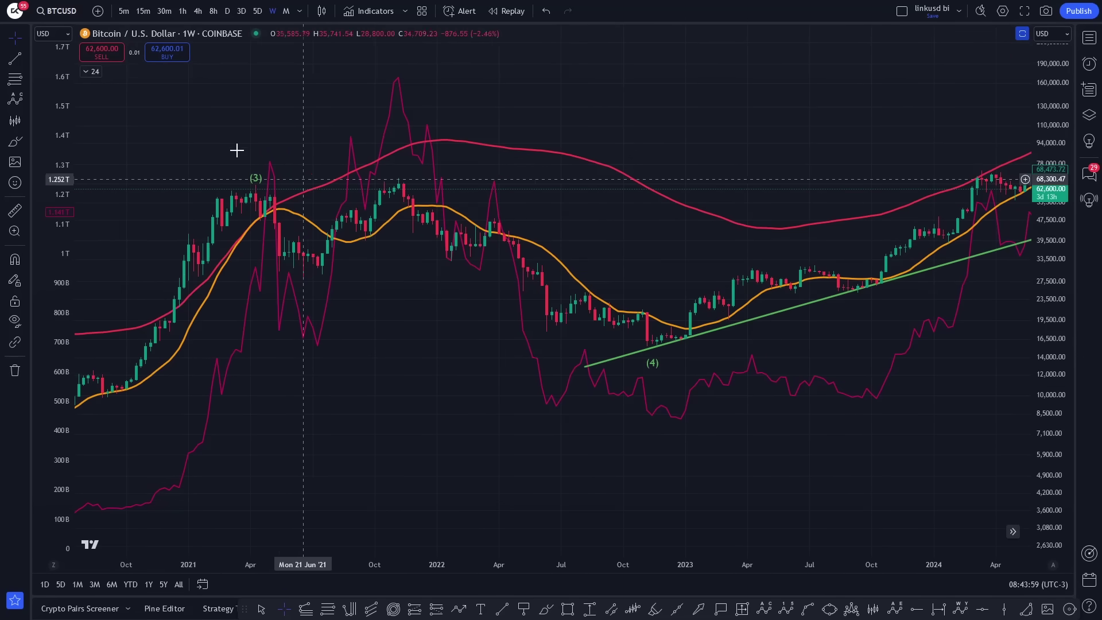
pyautogui.moveTo(475, 379); pyautogui.dragTo(7, 379)
pyautogui.moveTo(664, 226); pyautogui.dragTo(328, 319)
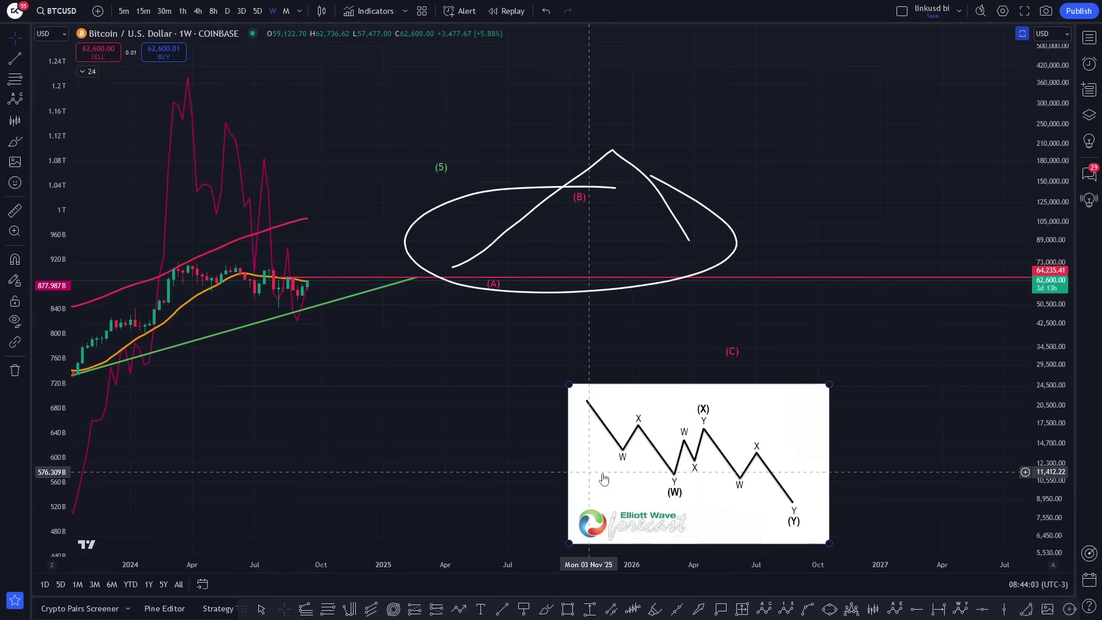
pyautogui.scroll(-6, 602, 475)
pyautogui.moveTo(796, 397); pyautogui.dragTo(823, 359)
pyautogui.moveTo(901, 353); pyautogui.dragTo(912, 324)
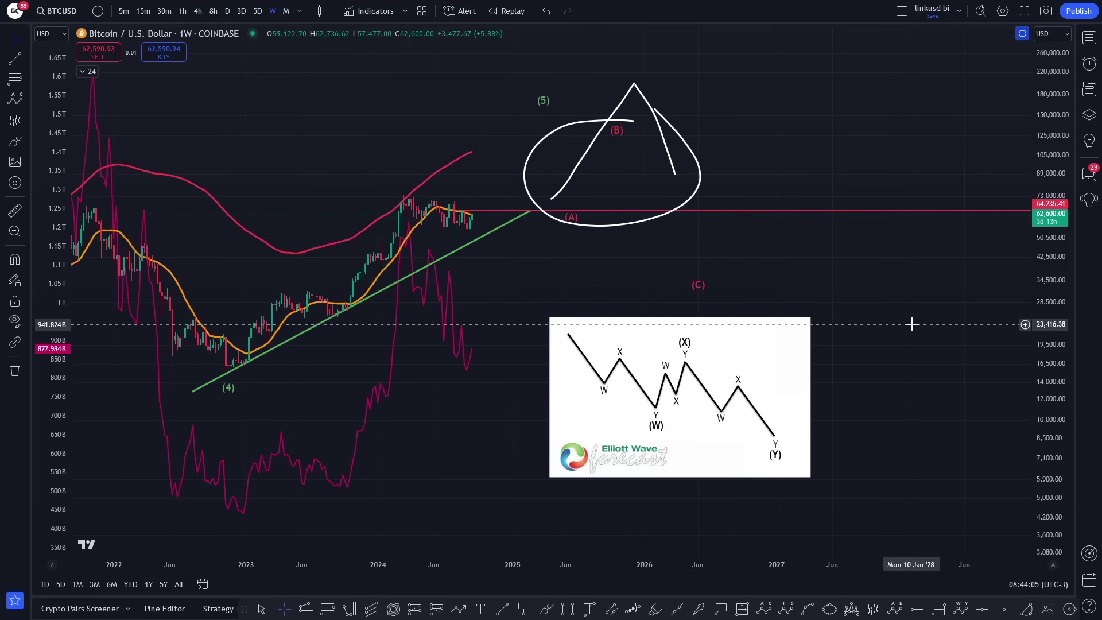
pyautogui.click(15, 141)
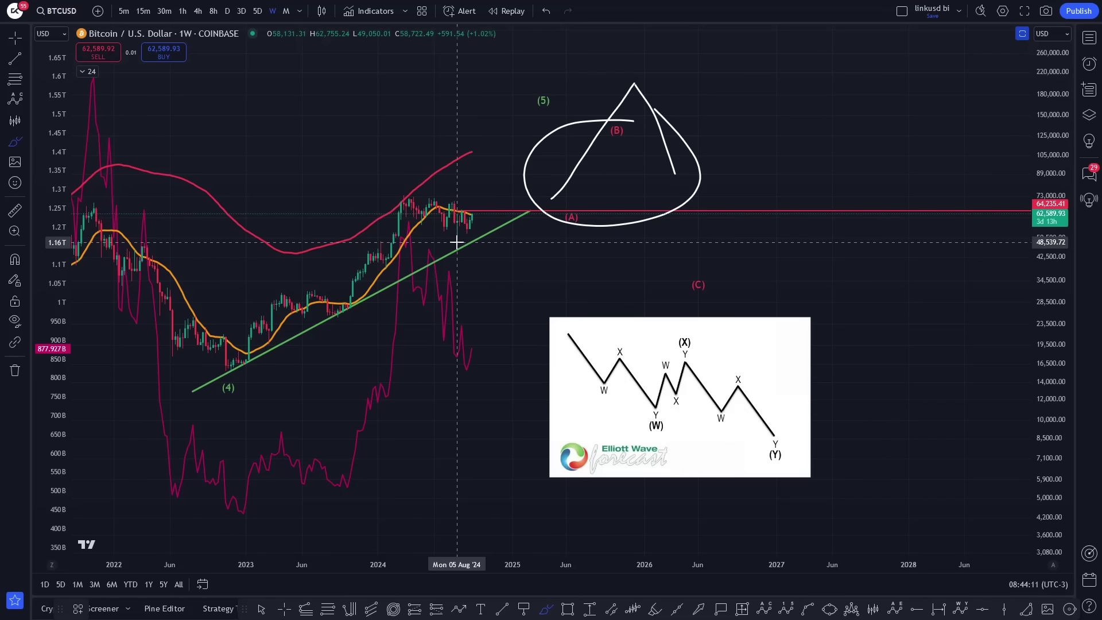
pyautogui.moveTo(457, 240)
pyautogui.mouseDown()
pyautogui.moveTo(545, 90)
pyautogui.moveTo(583, 117)
pyautogui.moveTo(576, 212)
pyautogui.moveTo(648, 112)
pyautogui.moveTo(563, 239)
pyautogui.mouseUp()
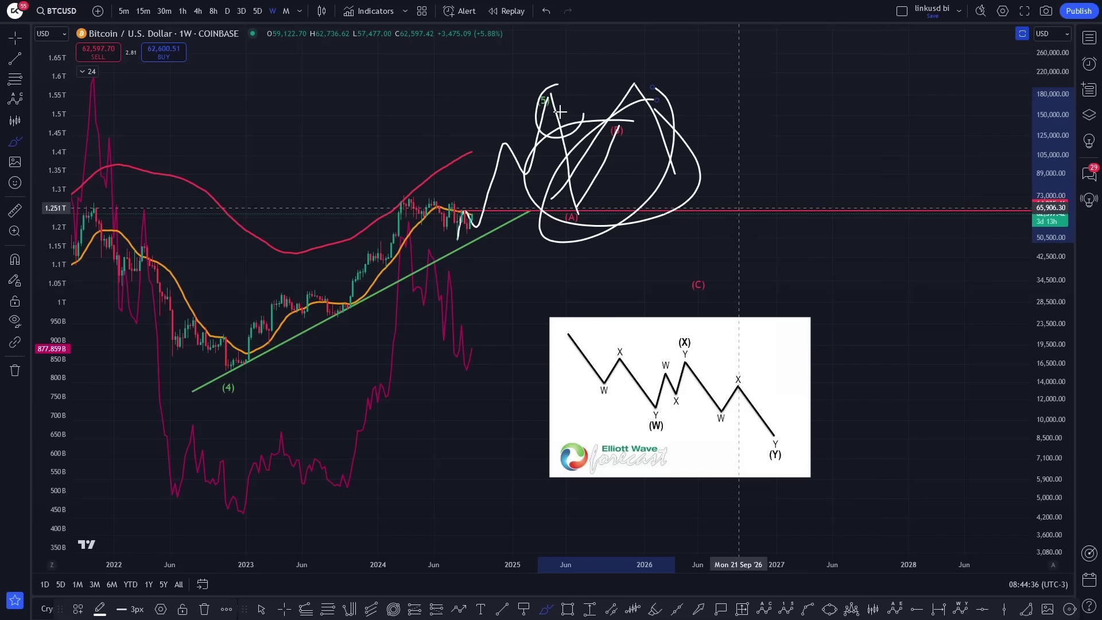
# Mark the breakout levels of the current range near 63,000, the autumn 2023 range near 28,000 and the wave (4) low near 17,600.
pyautogui.moveTo(457, 210); pyautogui.dragTo(518, 208)
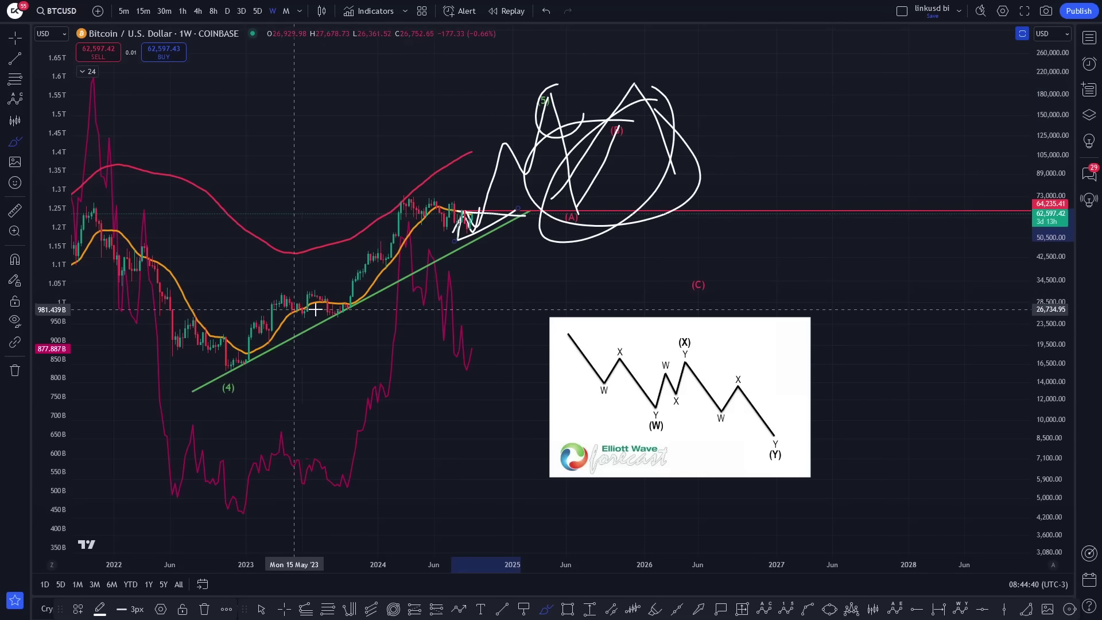
pyautogui.moveTo(318, 303)
pyautogui.mouseDown()
pyautogui.moveTo(373, 301)
pyautogui.moveTo(348, 307)
pyautogui.moveTo(356, 297)
pyautogui.mouseUp()
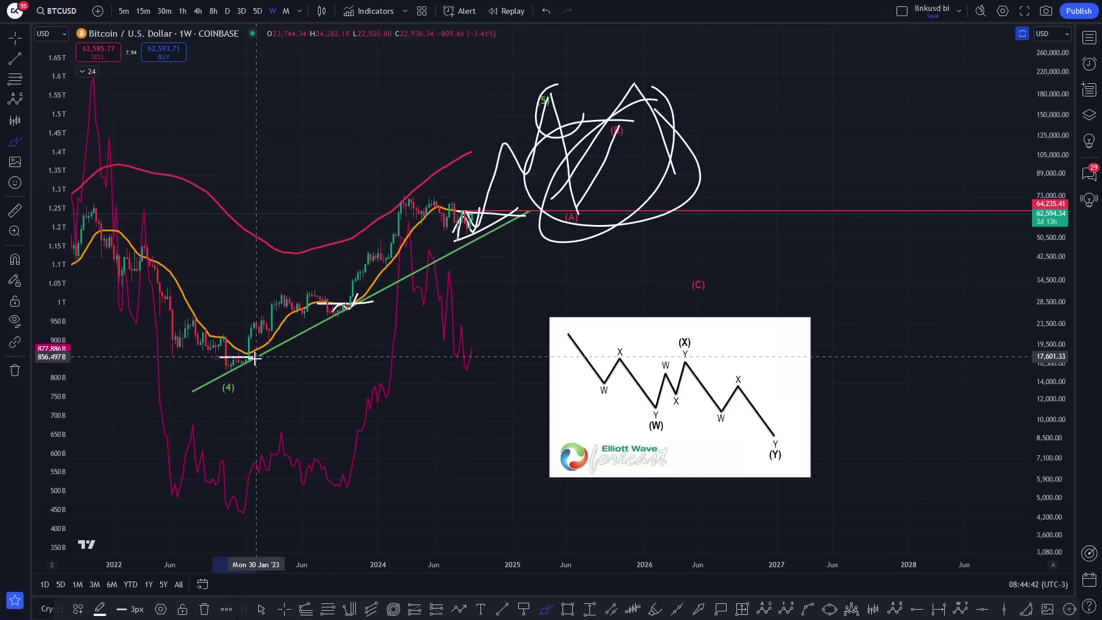
pyautogui.moveTo(215, 370); pyautogui.dragTo(259, 353)
# Sketch a downward arrow below the green trendline in early 2025 and undo it.
pyautogui.moveTo(526, 245); pyautogui.dragTo(540, 299)
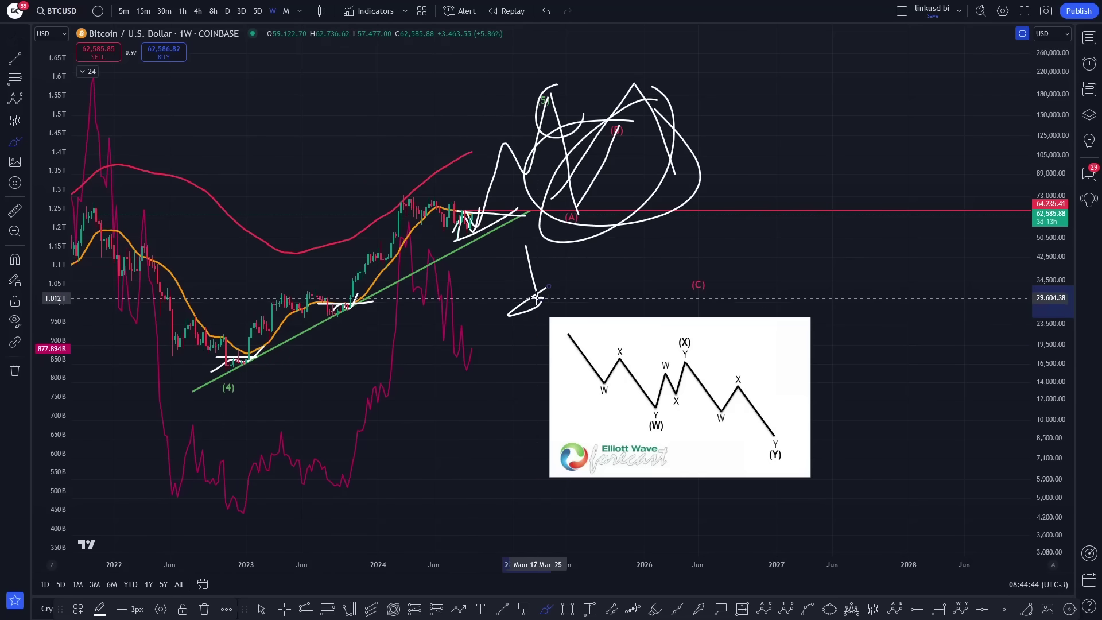
pyautogui.moveTo(467, 227)
pyautogui.mouseDown()
pyautogui.moveTo(515, 115)
pyautogui.moveTo(477, 268)
pyautogui.moveTo(506, 81)
pyautogui.moveTo(643, 120)
pyautogui.moveTo(626, 224)
pyautogui.moveTo(638, 87)
pyautogui.mouseUp()
pyautogui.hotkey('ctrl', 'z')
pyautogui.hotkey('ctrl', 'z')
pyautogui.hotkey('ctrl', 'z')
pyautogui.hotkey('ctrl', 'z')
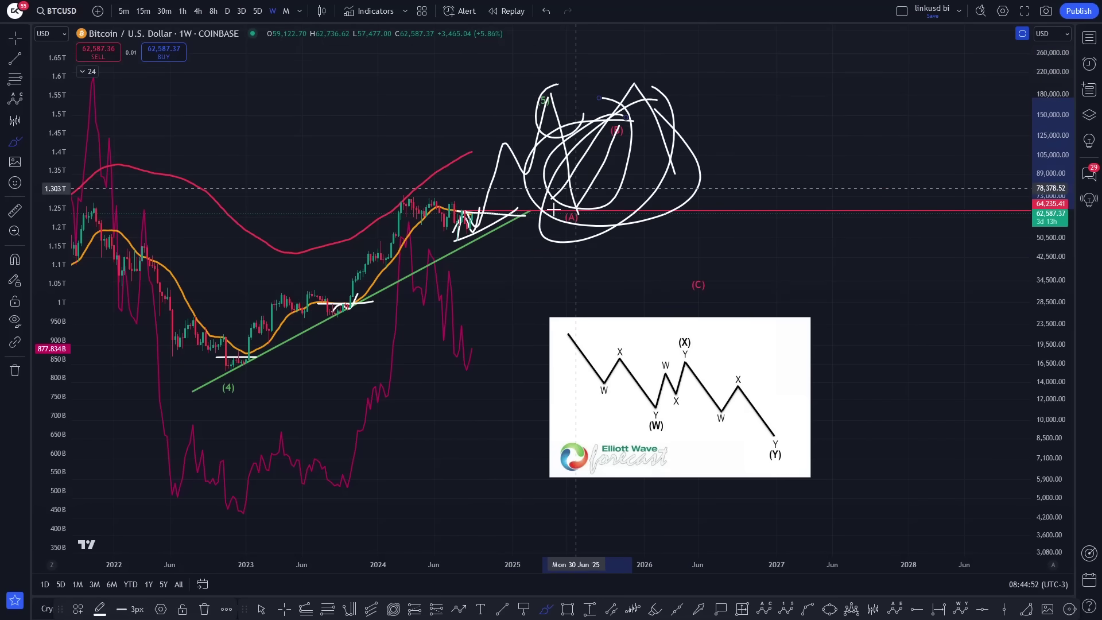
# Circle the projected (A)–(B) rebound again, sketch the decline to (C) near 33,000, and emphasise the top at (B).
pyautogui.moveTo(538, 110)
pyautogui.mouseDown()
pyautogui.moveTo(565, 202)
pyautogui.moveTo(620, 125)
pyautogui.moveTo(718, 278)
pyautogui.mouseUp()
pyautogui.moveTo(593, 131); pyautogui.dragTo(623, 115)
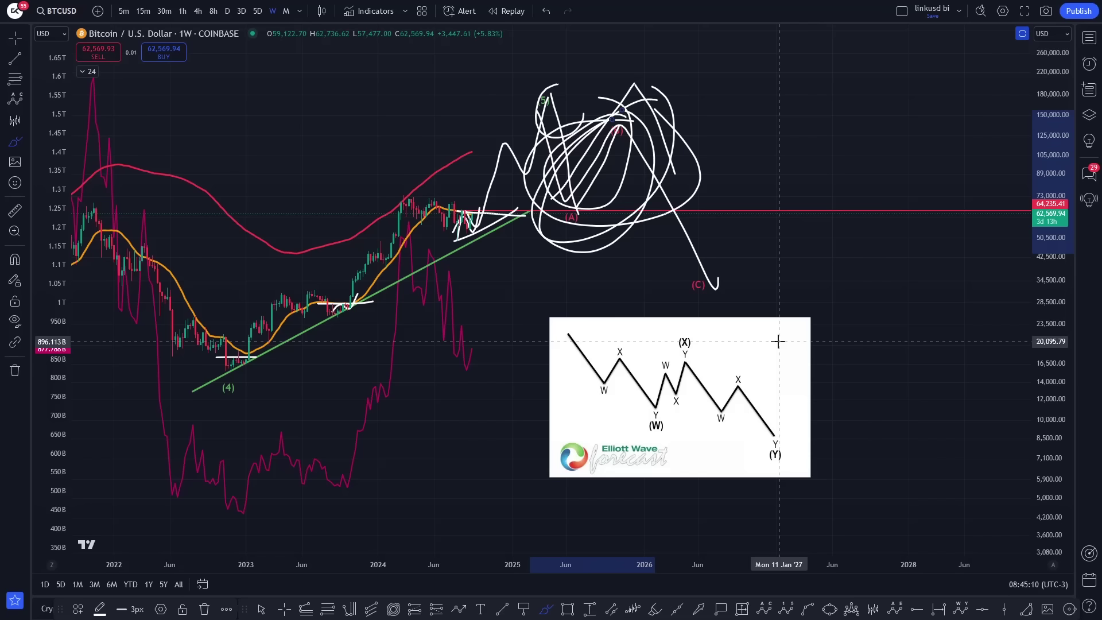
# Circle Bitcoin's 2021 double top around wave (3) and the projected 2025–2026 topping area for comparison.
pyautogui.scroll(-6, 595, 362)
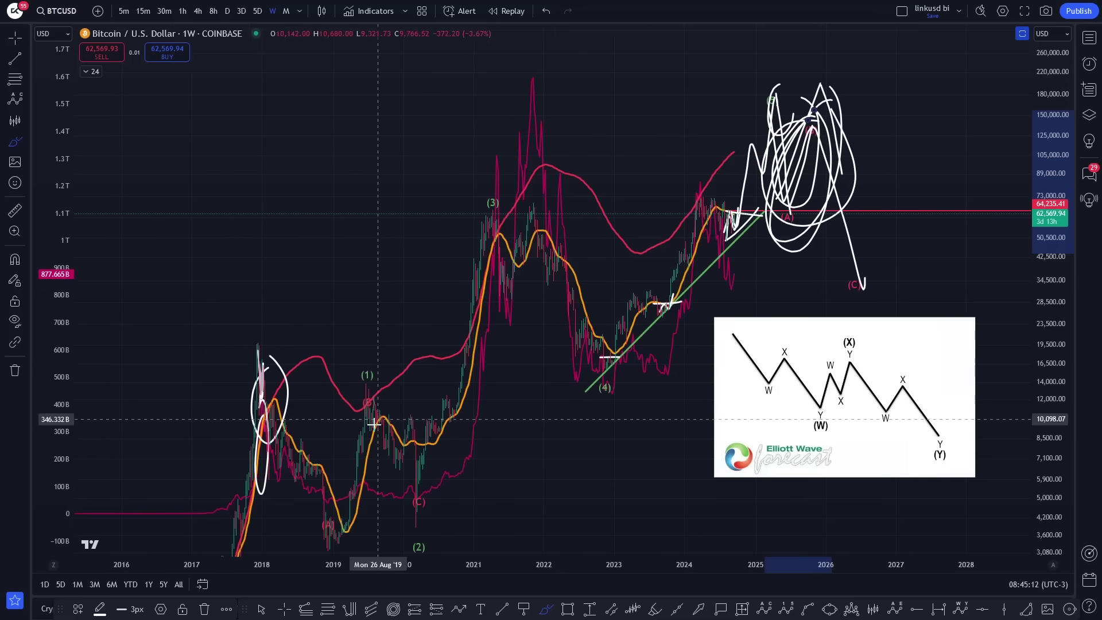
pyautogui.scroll(2, 696, 521)
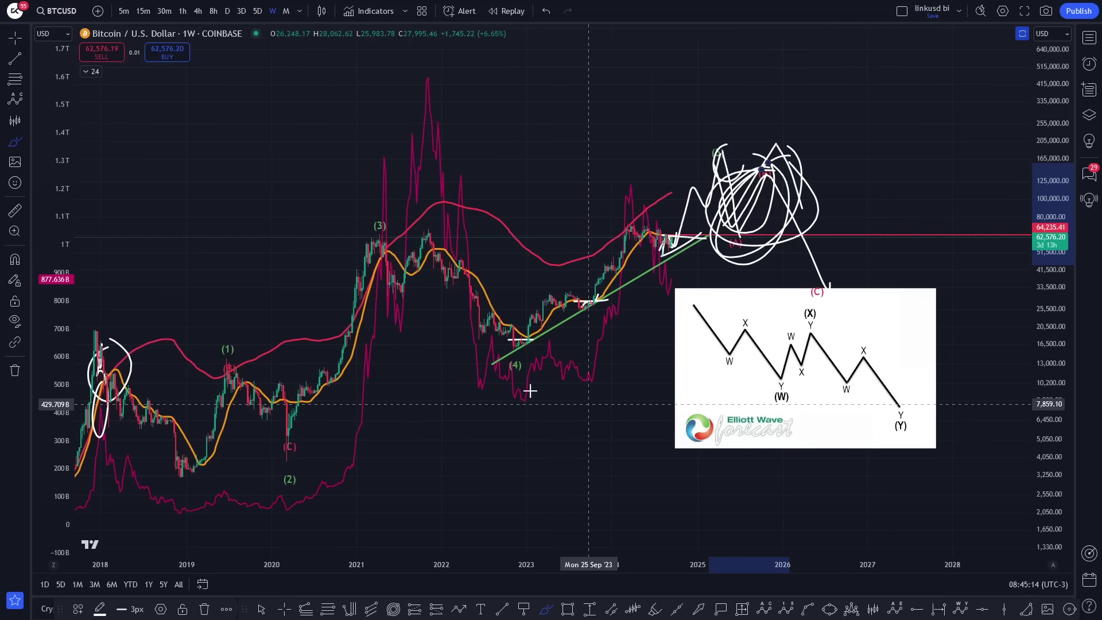
pyautogui.moveTo(457, 222); pyautogui.dragTo(400, 303)
pyautogui.moveTo(503, 268); pyautogui.dragTo(341, 205)
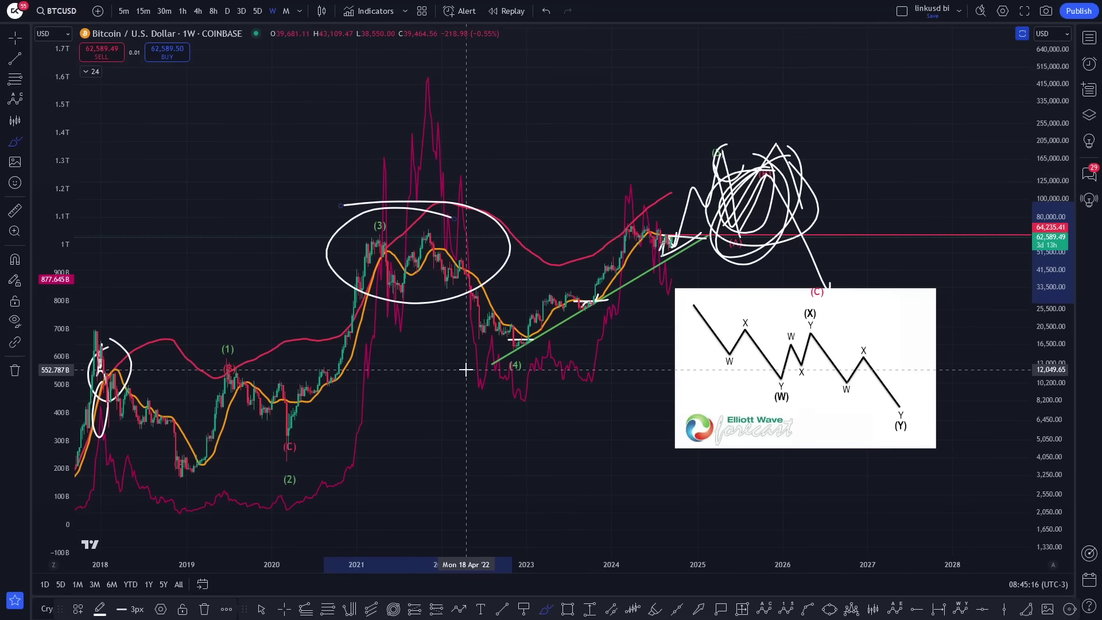
pyautogui.moveTo(813, 64)
pyautogui.mouseDown()
pyautogui.moveTo(878, 79)
pyautogui.moveTo(769, 47)
pyautogui.mouseUp()
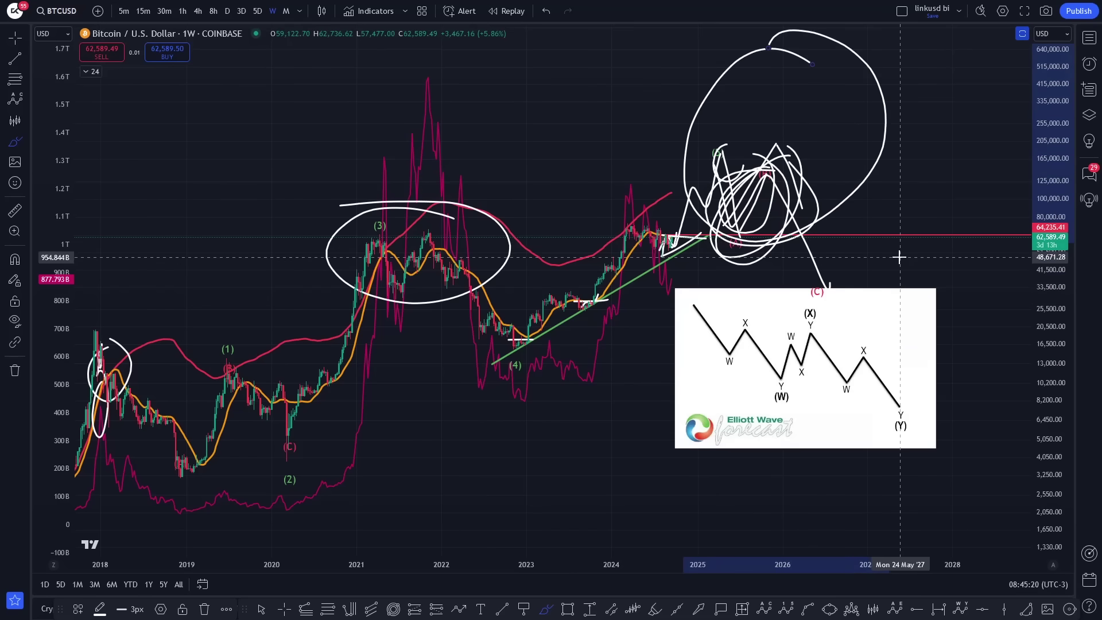